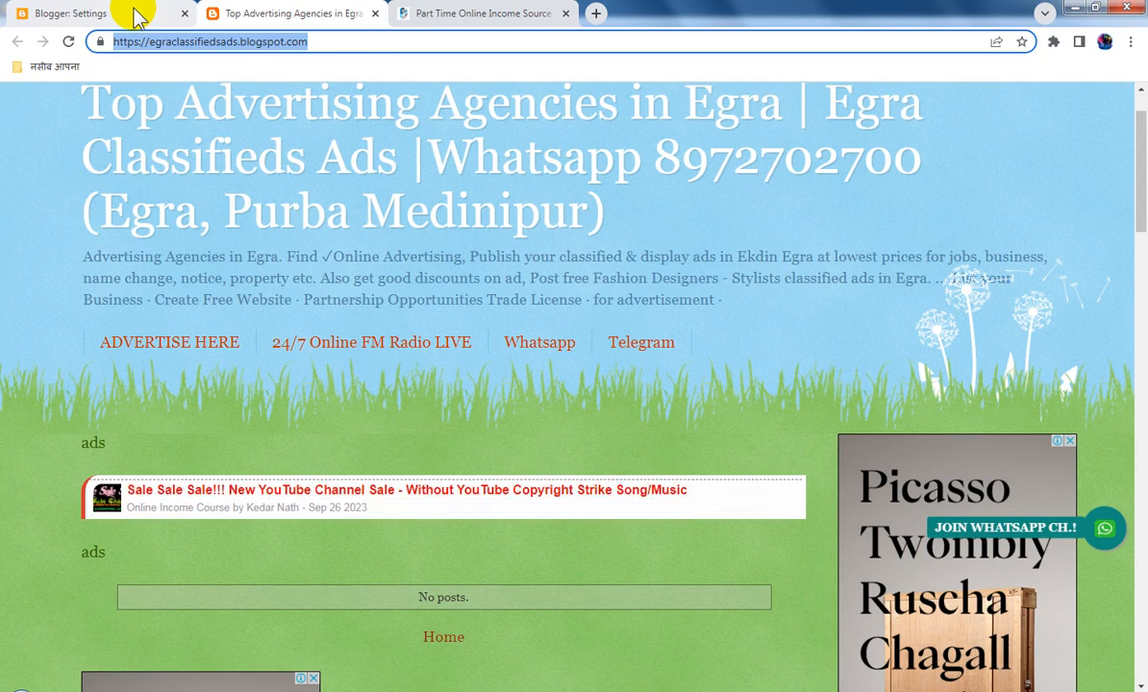
Step: Open the blog's layout and bring up the settings of the Pages gadget in the Cross-column section
click(134, 13)
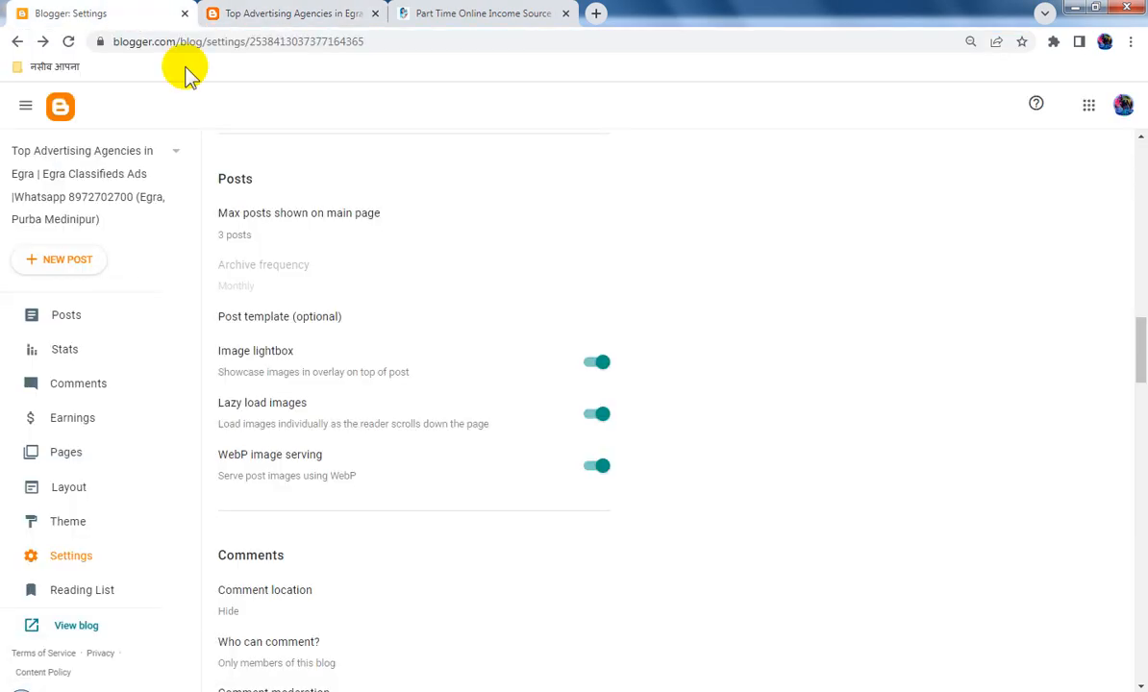
click(95, 491)
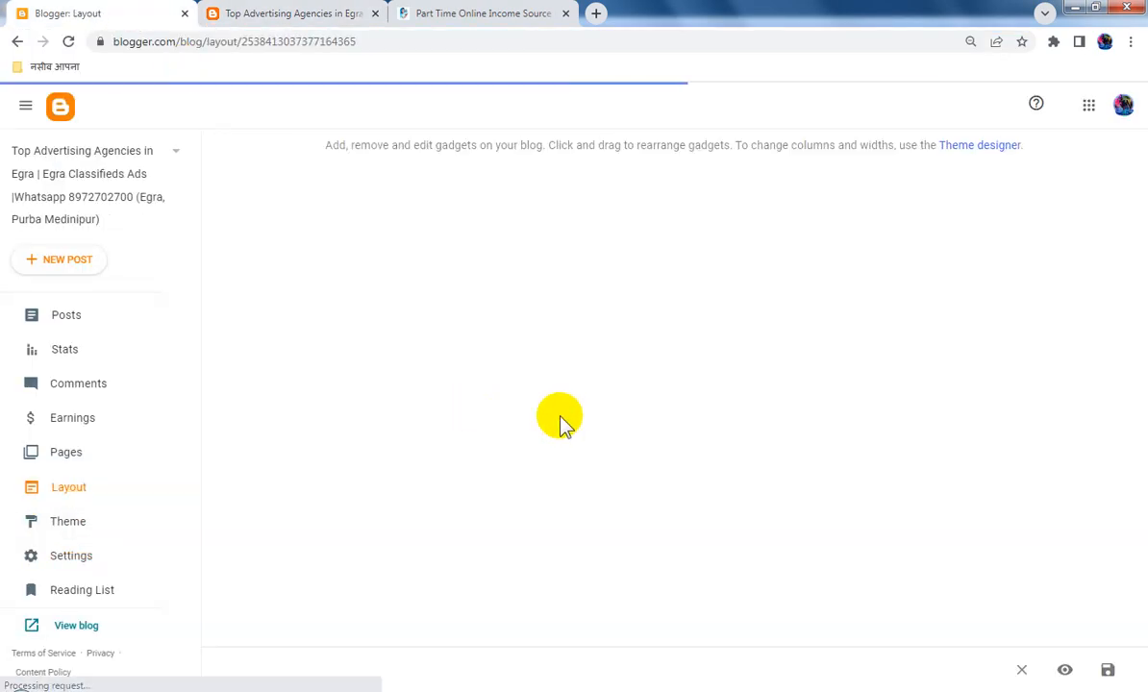
scroll(652, 481, down, 5)
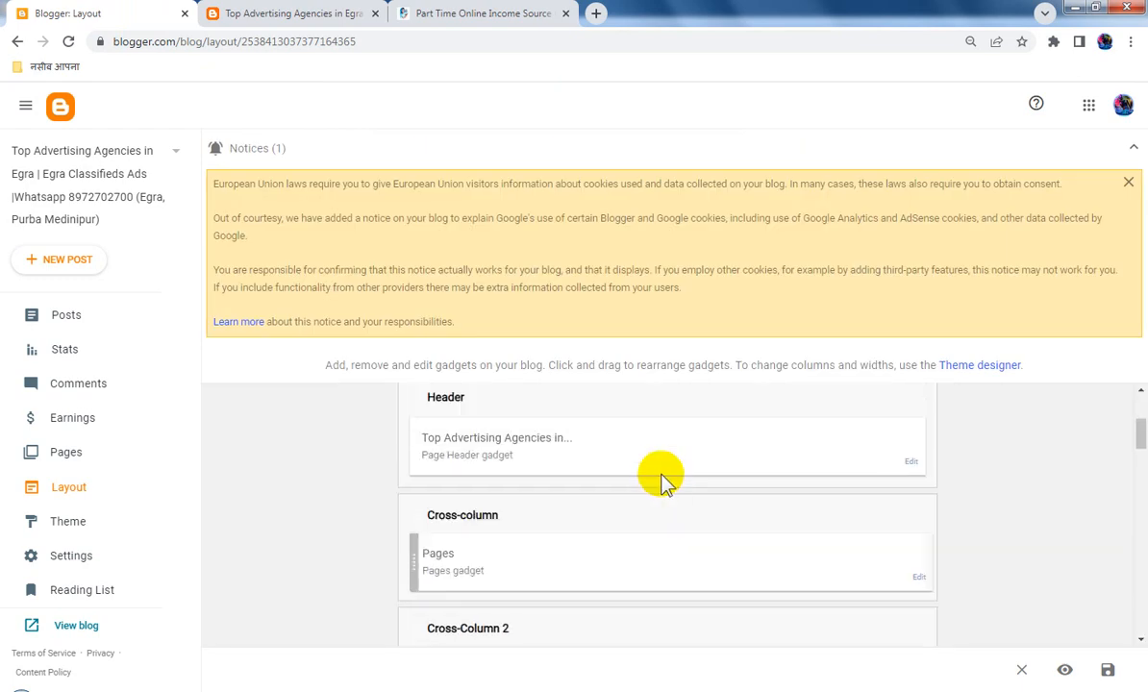
scroll(885, 471, up, 1)
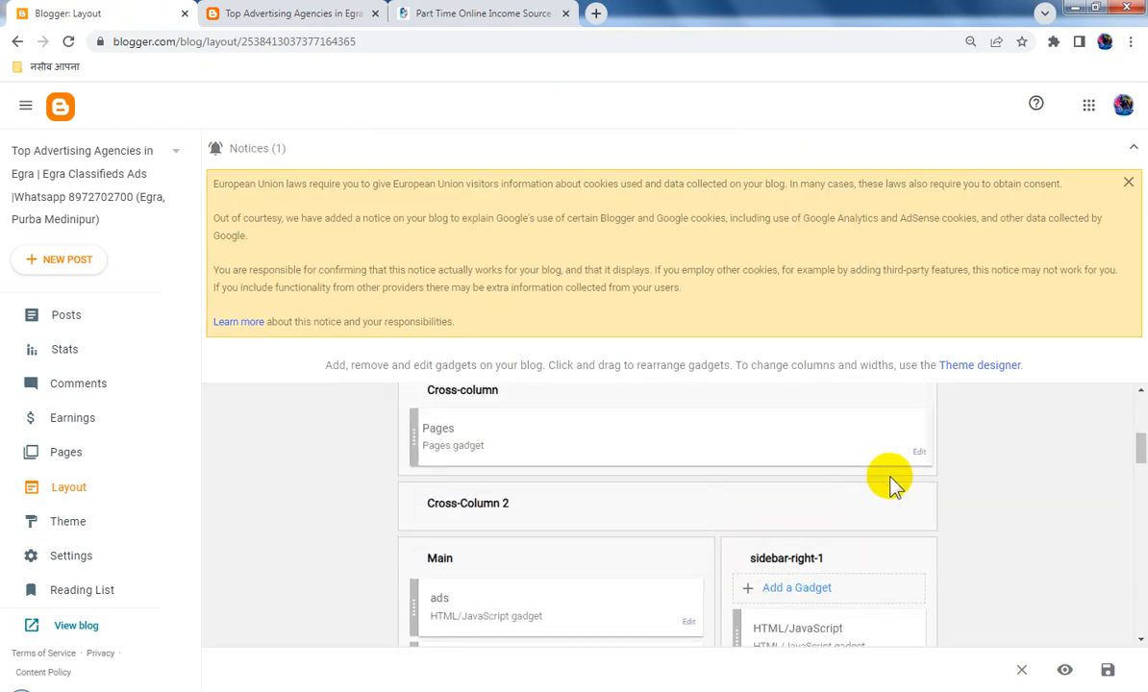
click(919, 451)
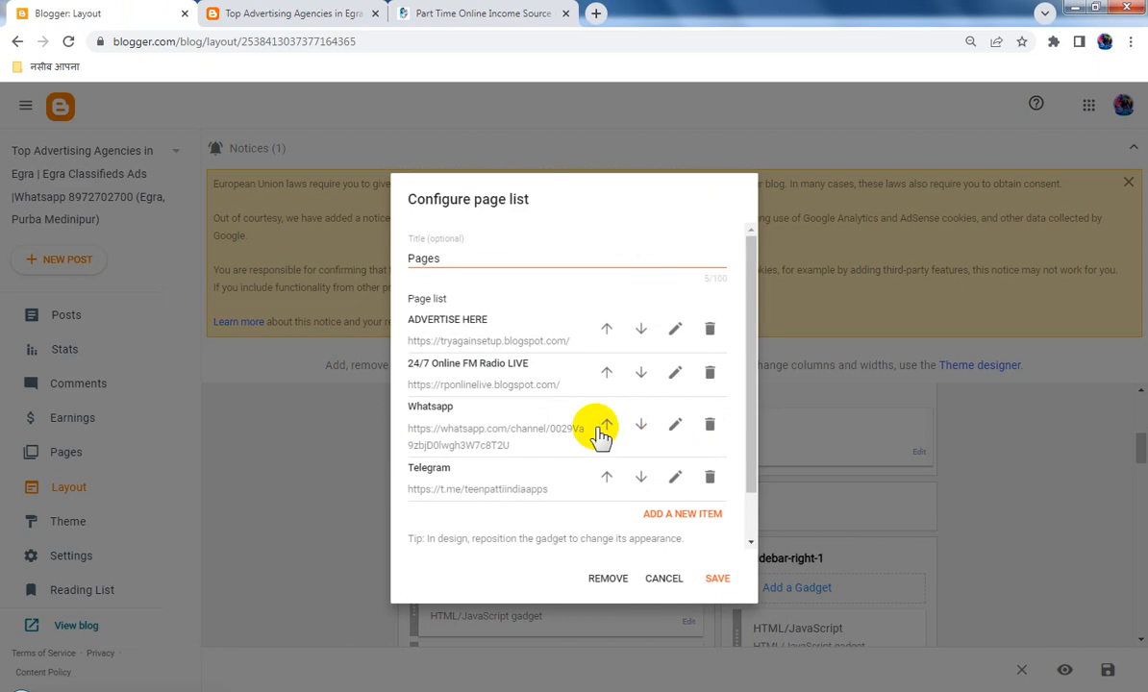
scroll(508, 505, down, 1)
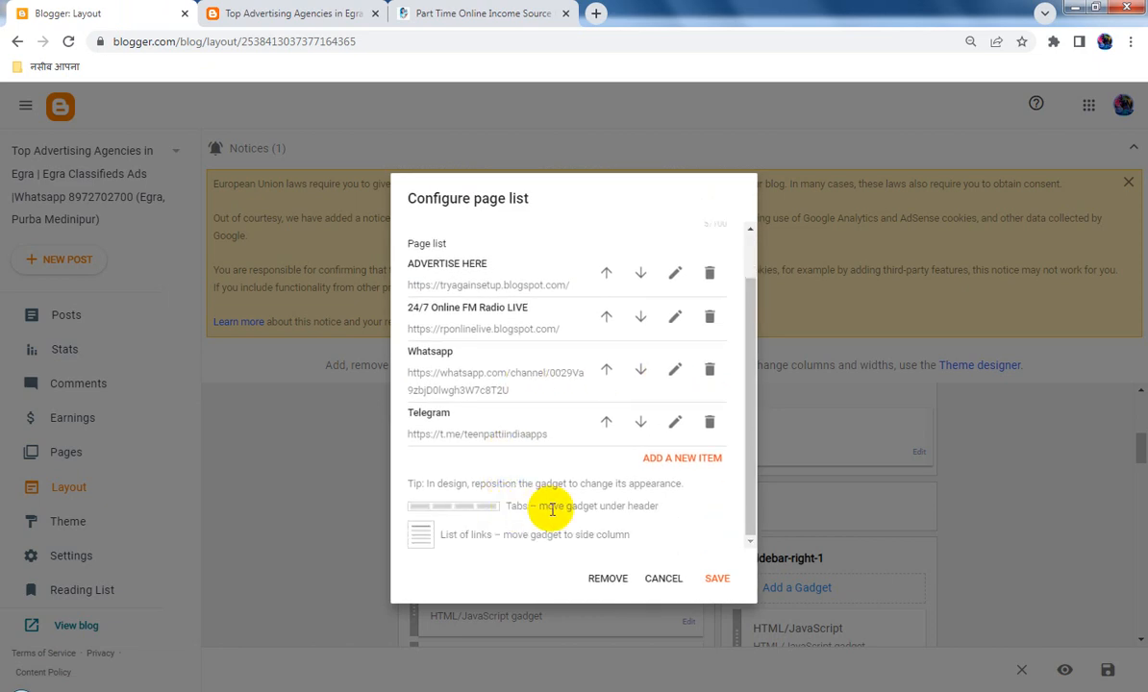
click(662, 459)
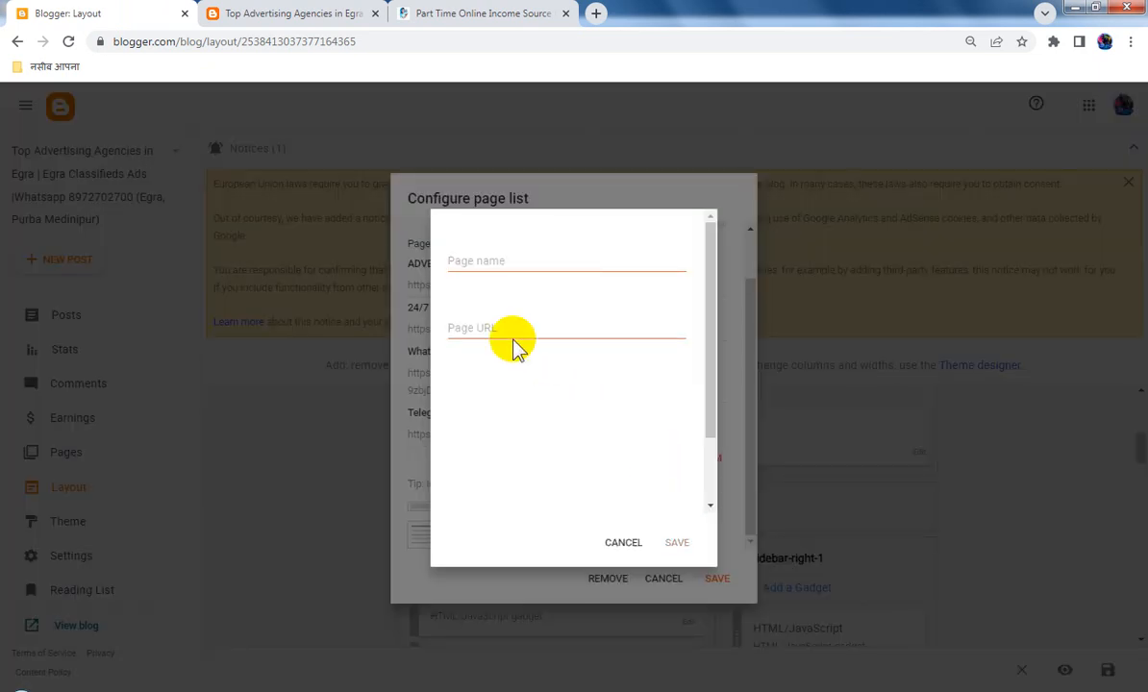
click(495, 263)
click(481, 294)
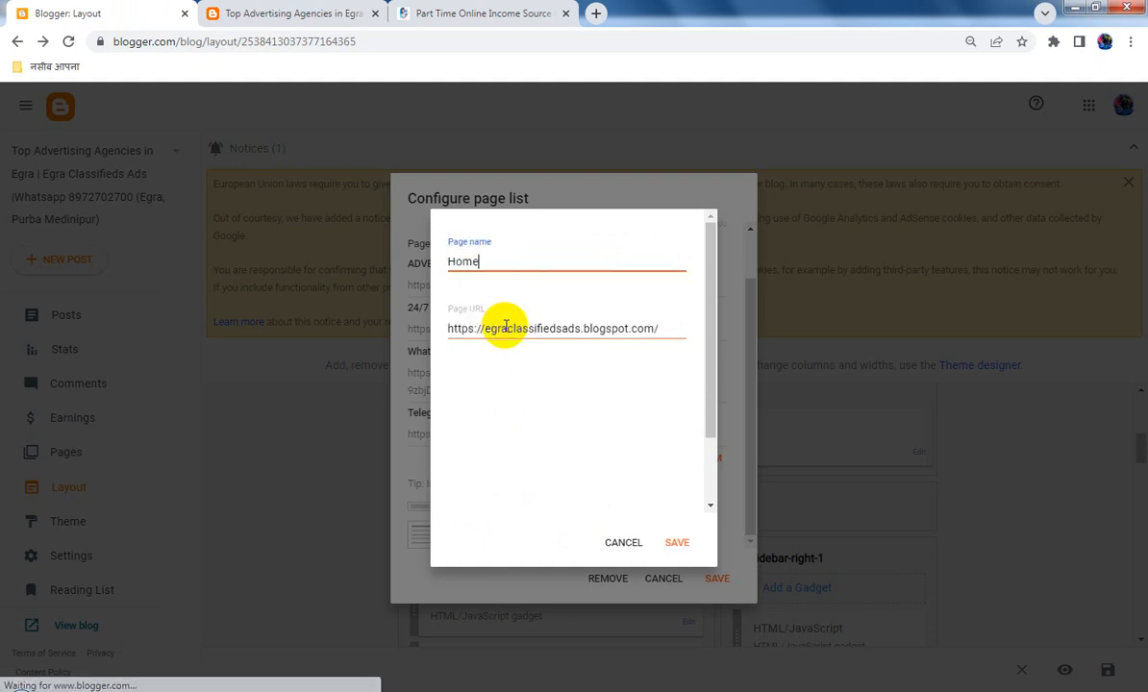
click(679, 542)
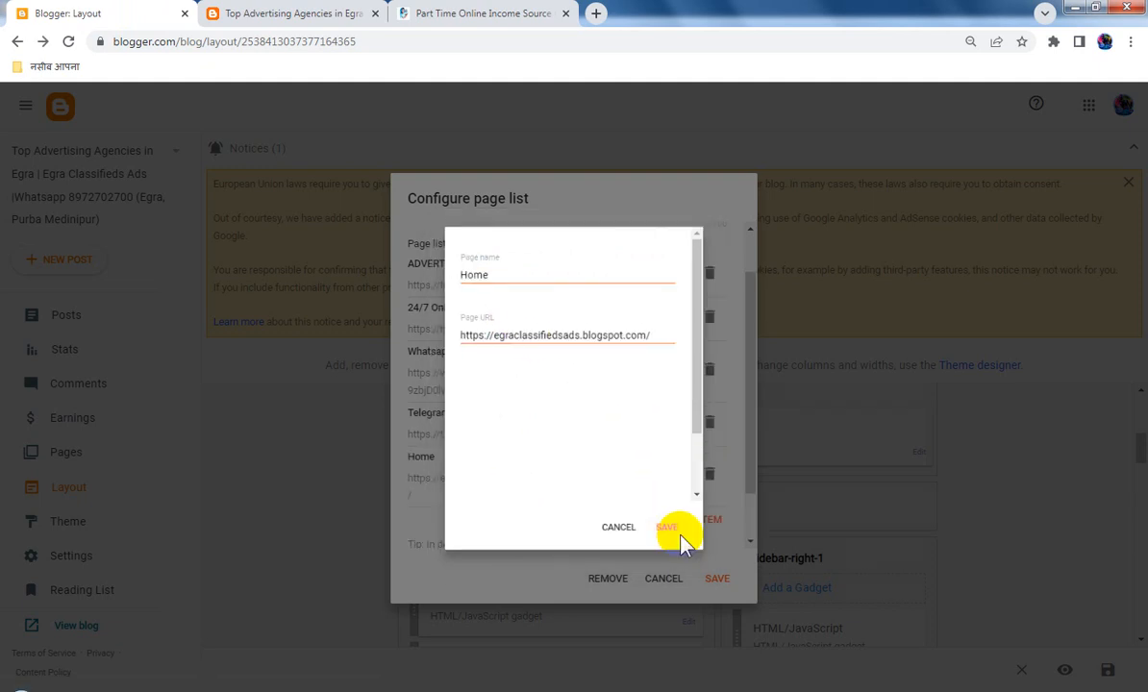
Step: Move the Home item to the first place in the page list, above ADVERTISE HERE
click(609, 478)
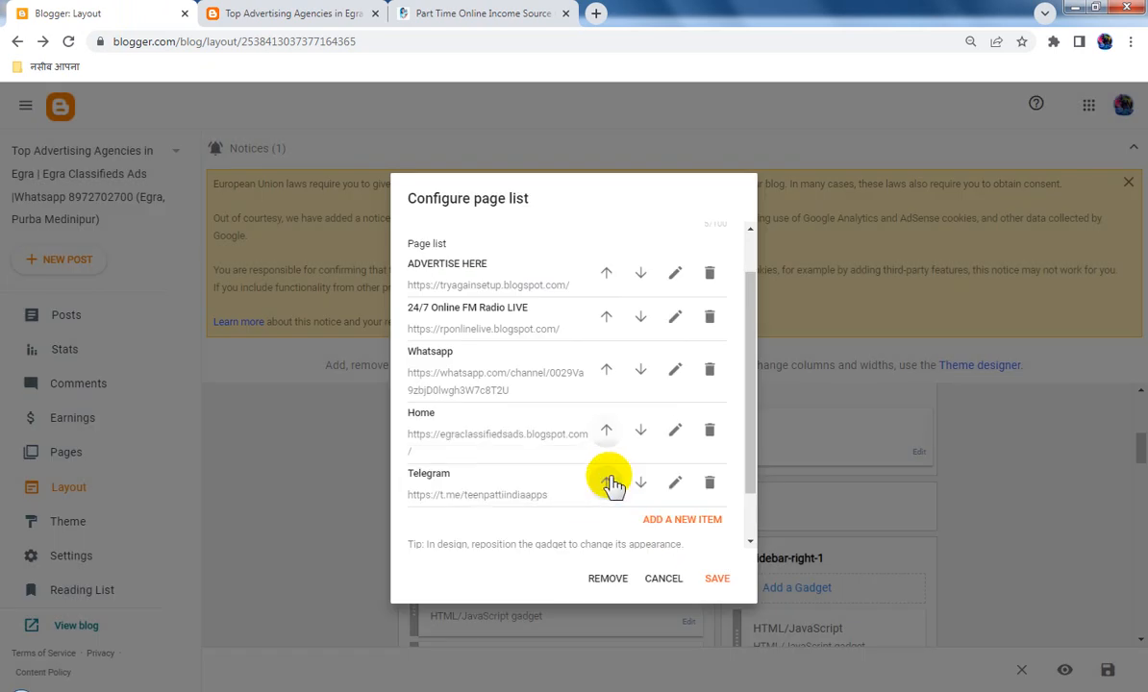
click(607, 435)
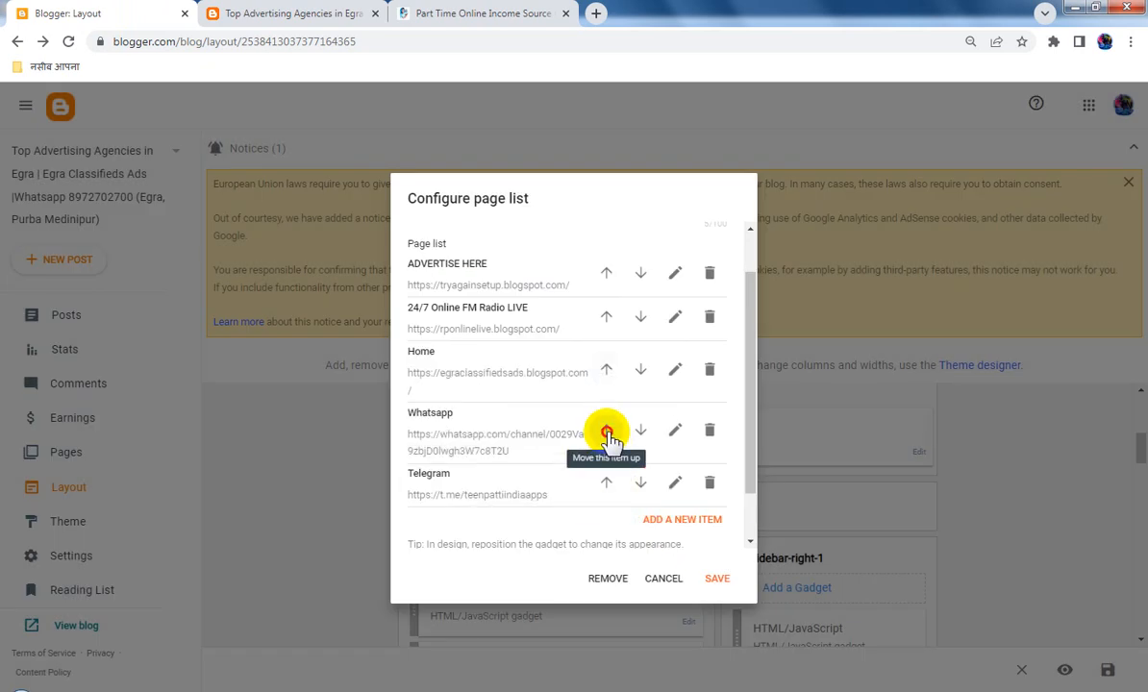
click(608, 435)
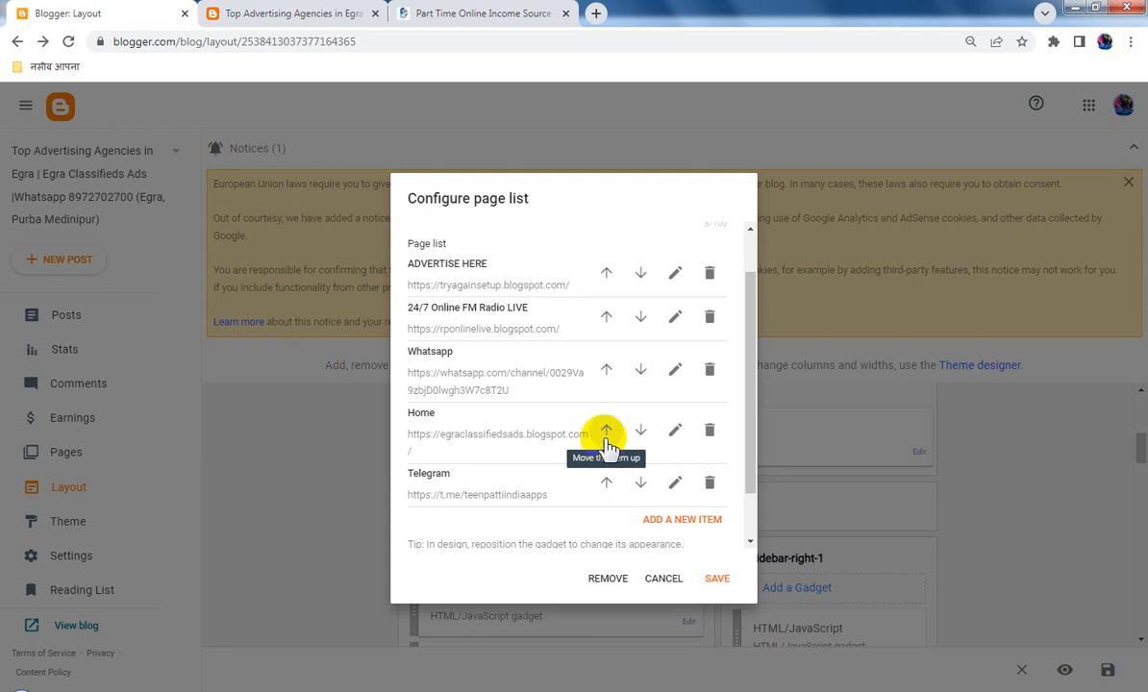
click(607, 435)
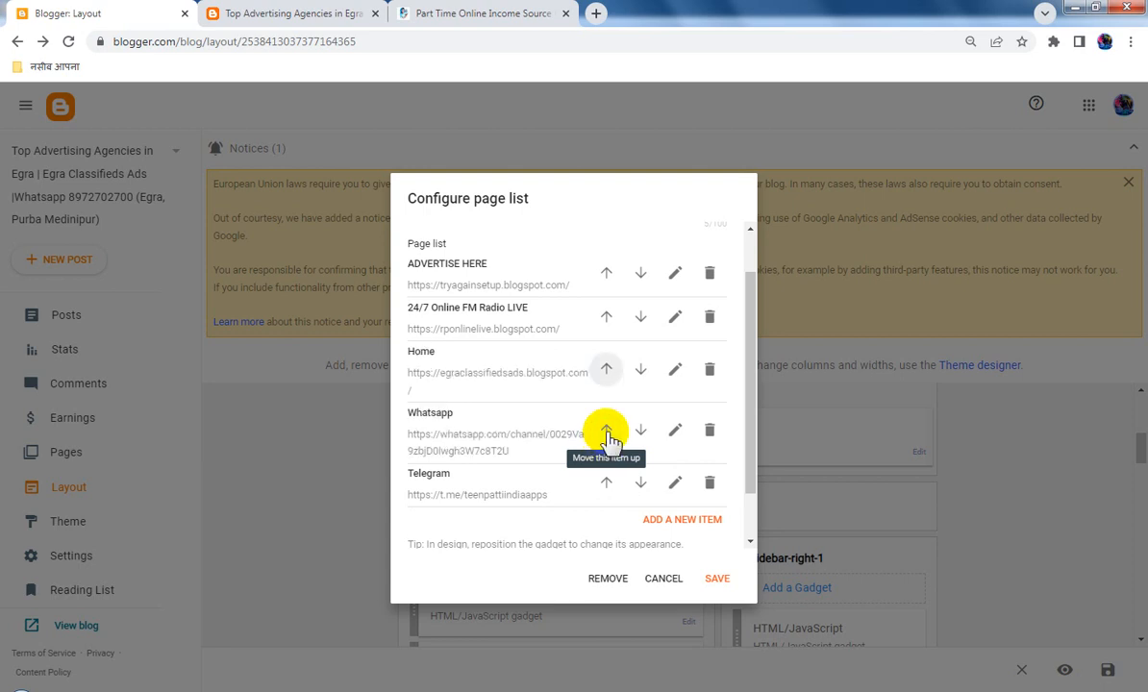
click(608, 371)
click(606, 328)
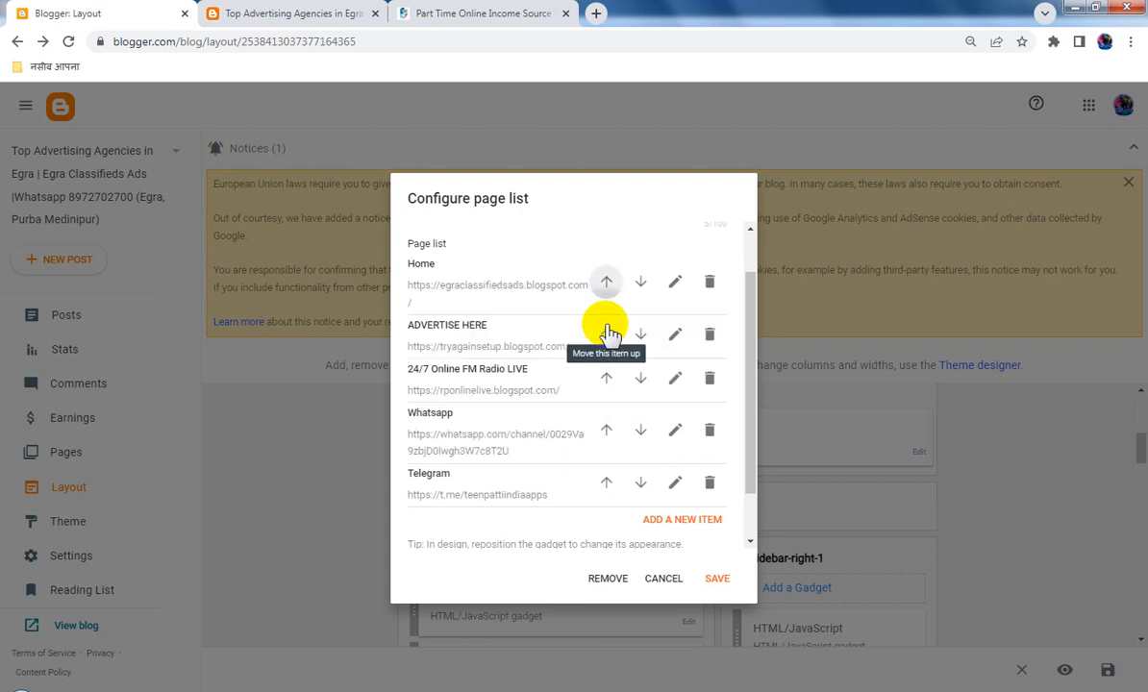
click(676, 337)
triple_click(558, 330)
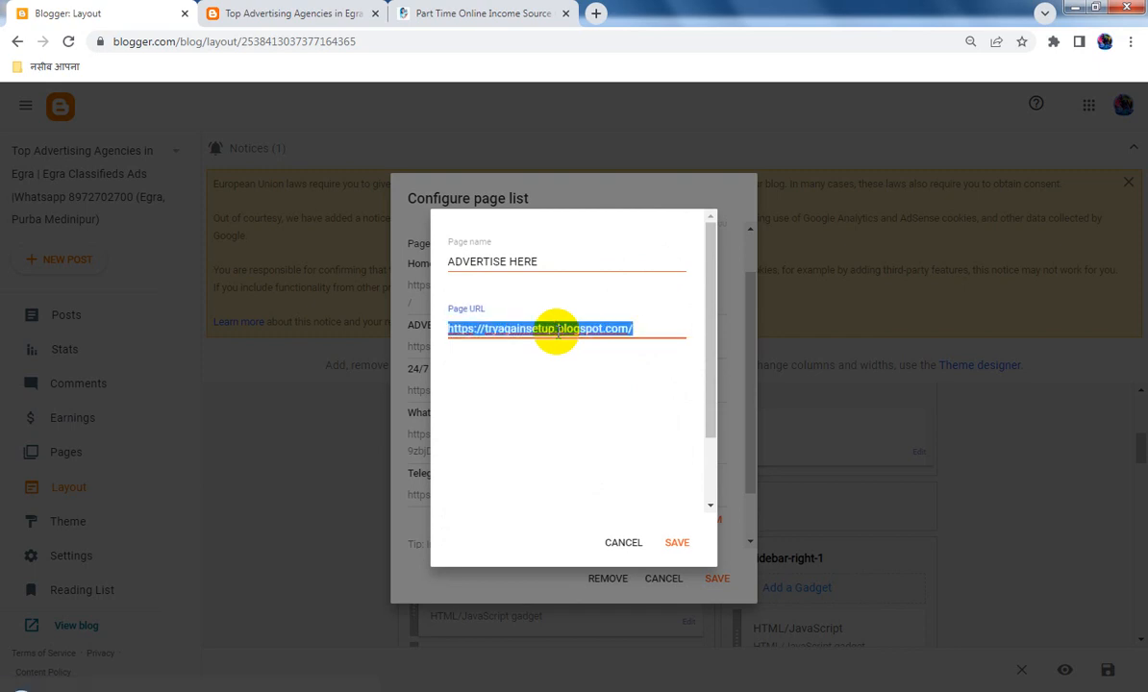
text(https://parttimeonlineincomesourceguide.blogspot.com/)
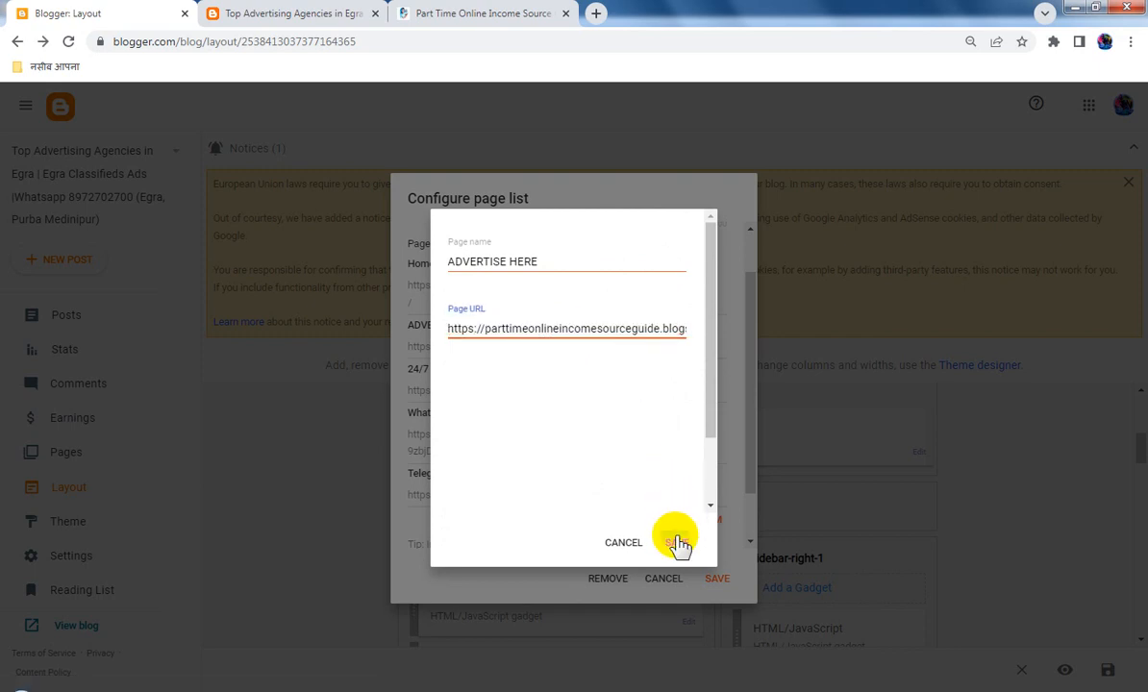
click(679, 544)
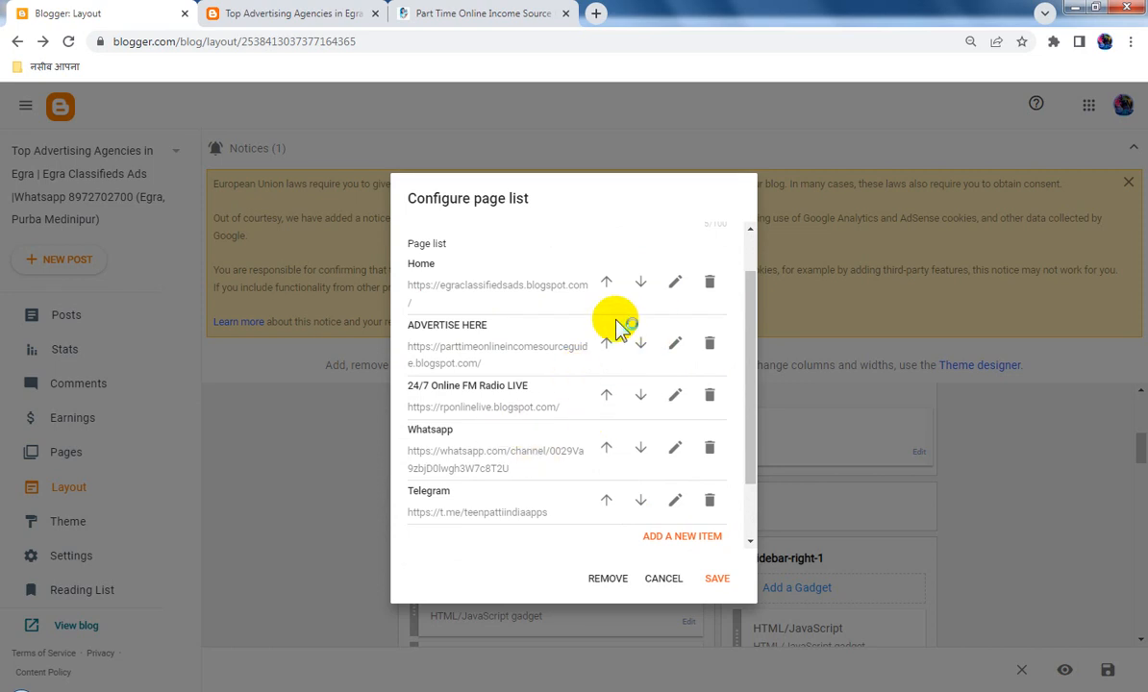
Step: Save the Pages gadget's page list and save the blog layout
scroll(617, 327, up, 1)
click(716, 579)
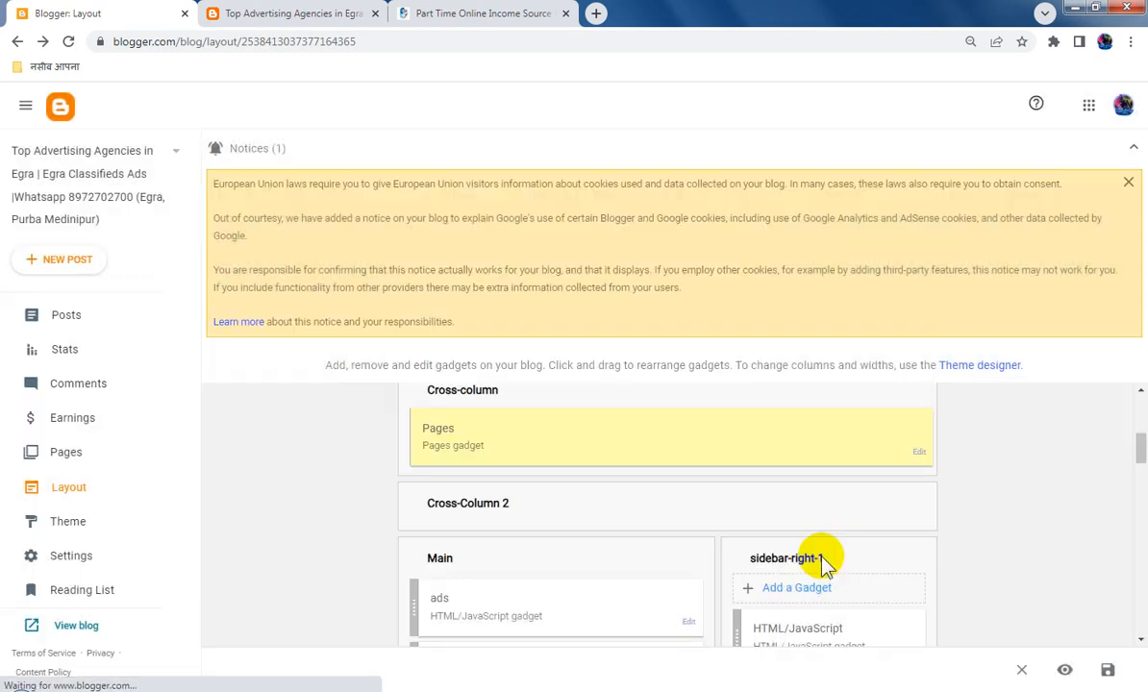
click(1109, 672)
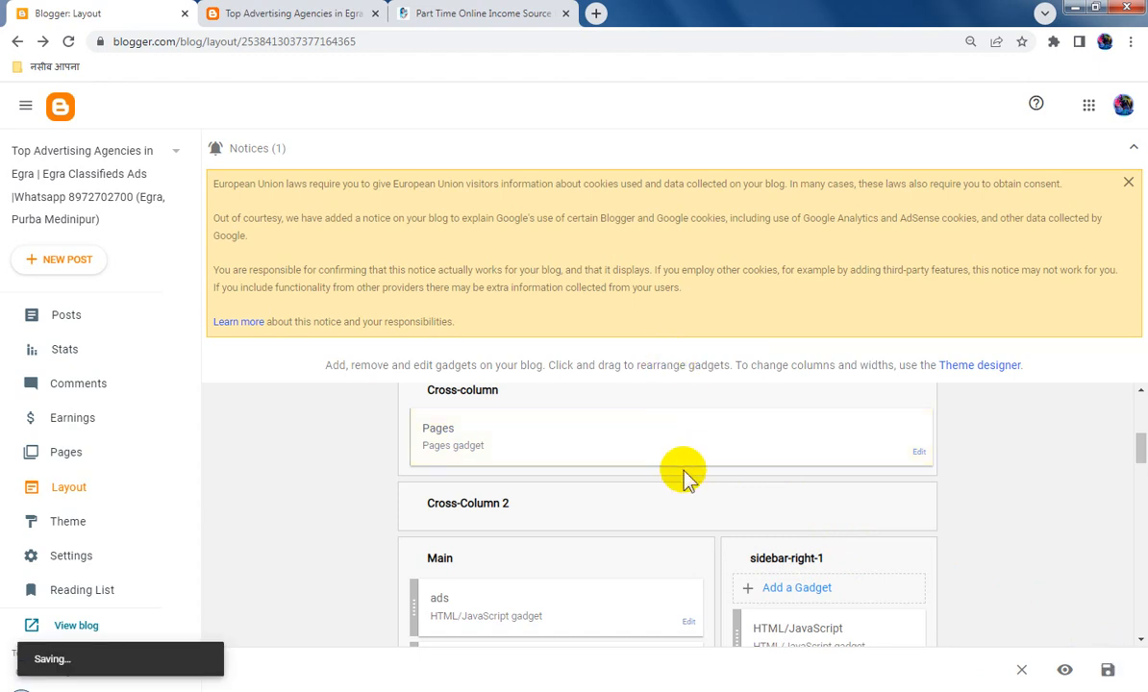
Step: Copy the full news ticker code from the HTML/JavaScript gadget between the two ads gadgets in Main, leaving that gadget unedited
scroll(682, 476, down, 5)
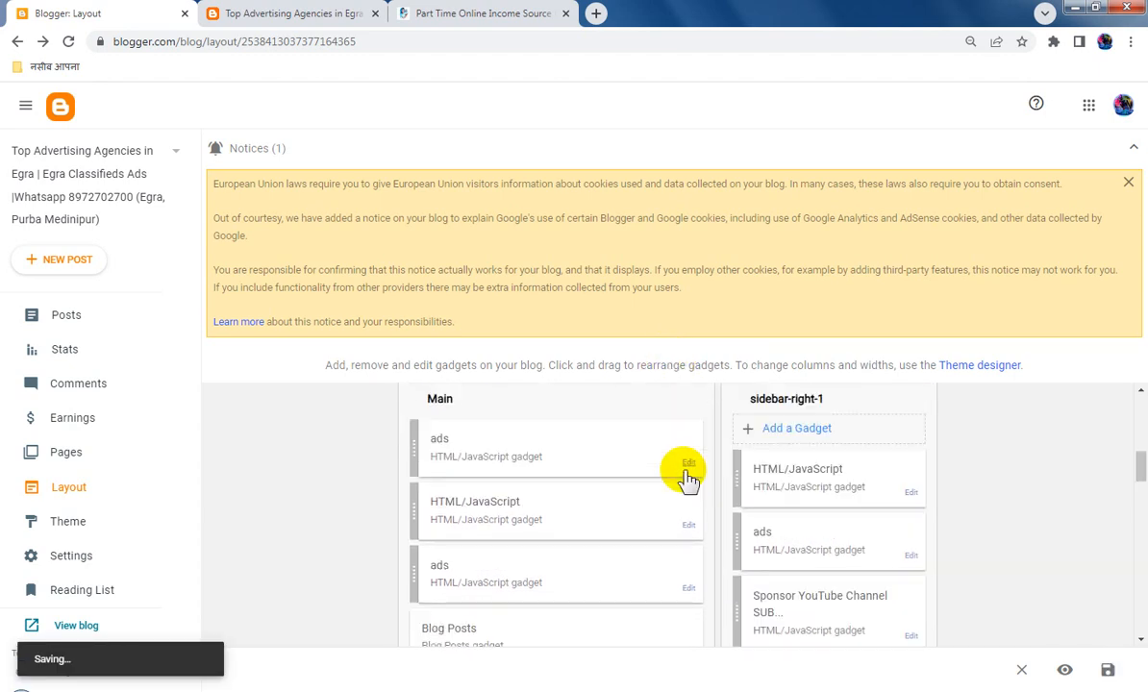
scroll(688, 481, up, 2)
click(689, 527)
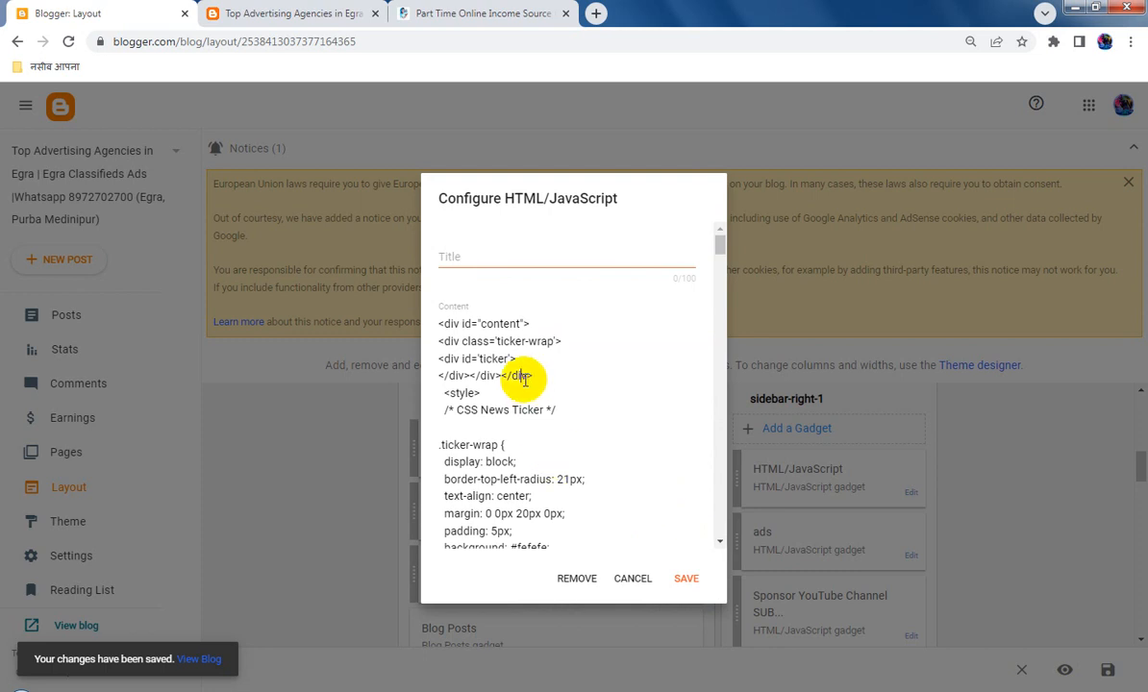
key(ctrl+a)
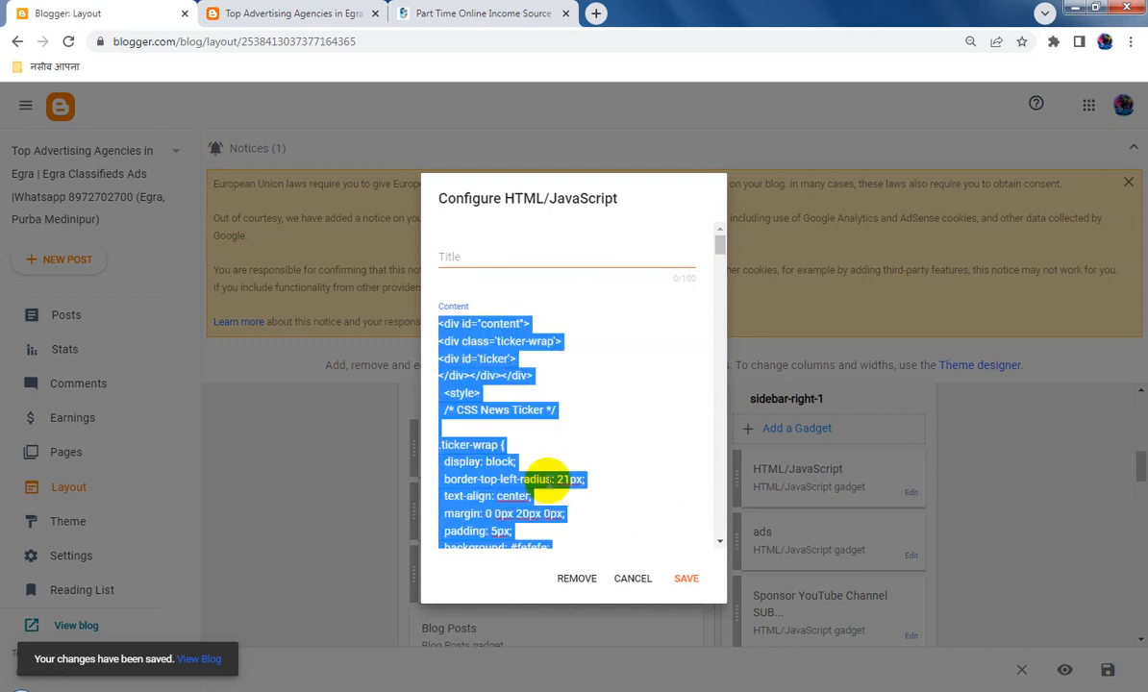
click(634, 579)
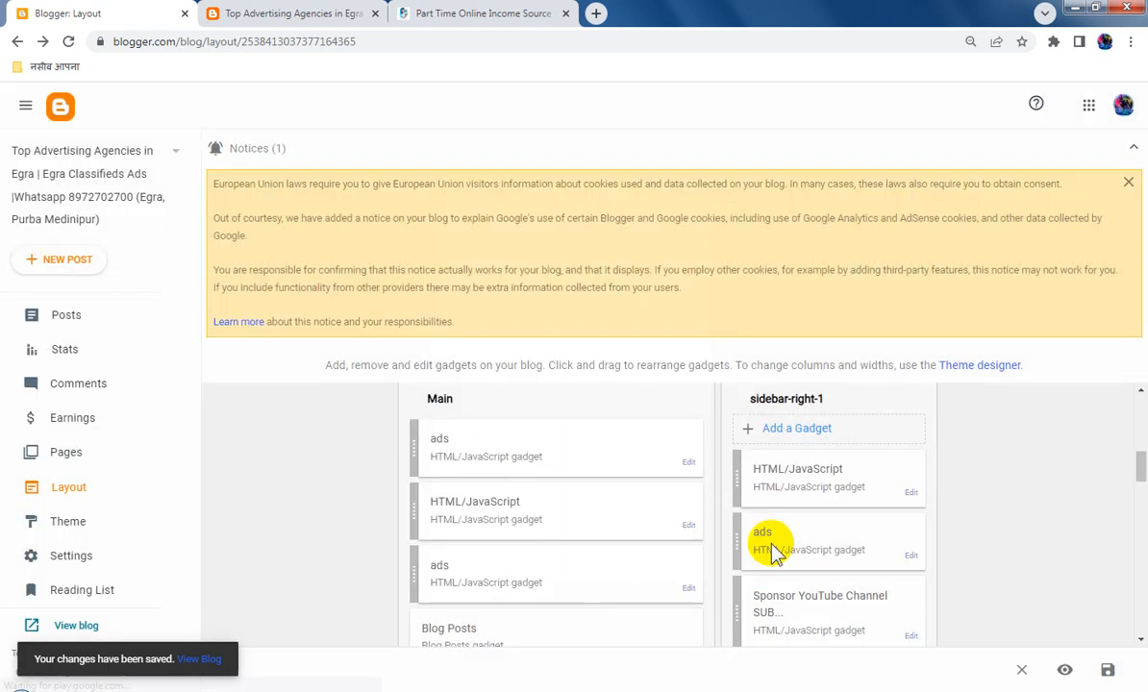
Step: Add an HTML/JavaScript gadget to sidebar-right-1 and paste the copied news ticker code as its content
scroll(807, 539, up, 1)
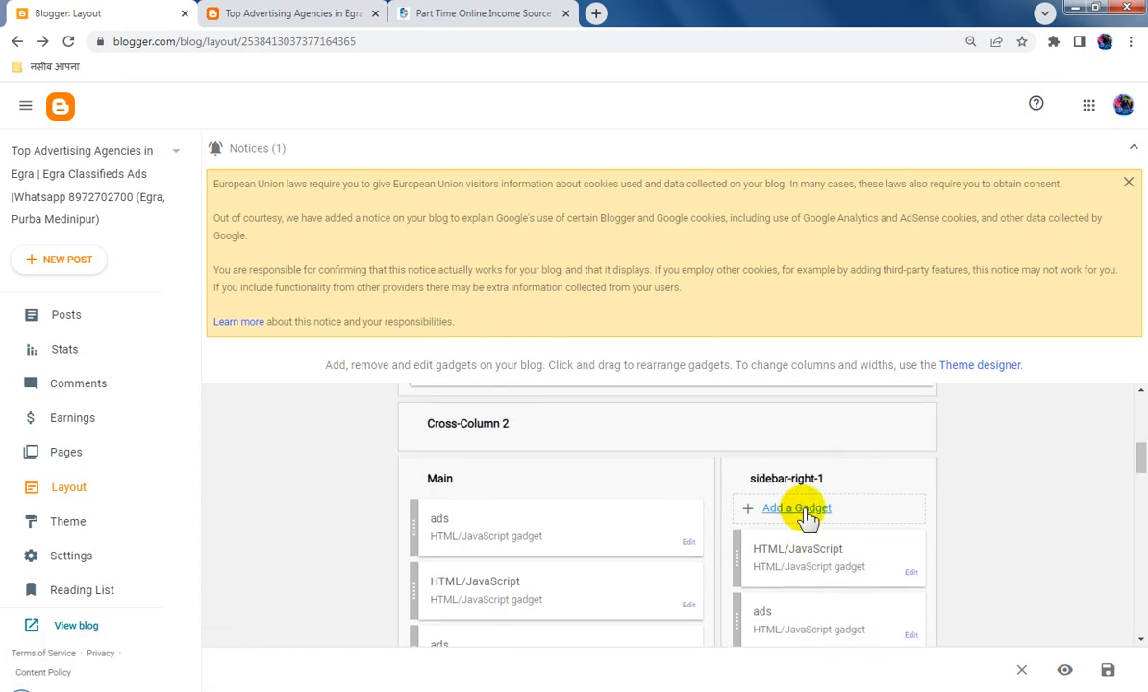
scroll(766, 538, up, 1)
scroll(767, 545, up, 4)
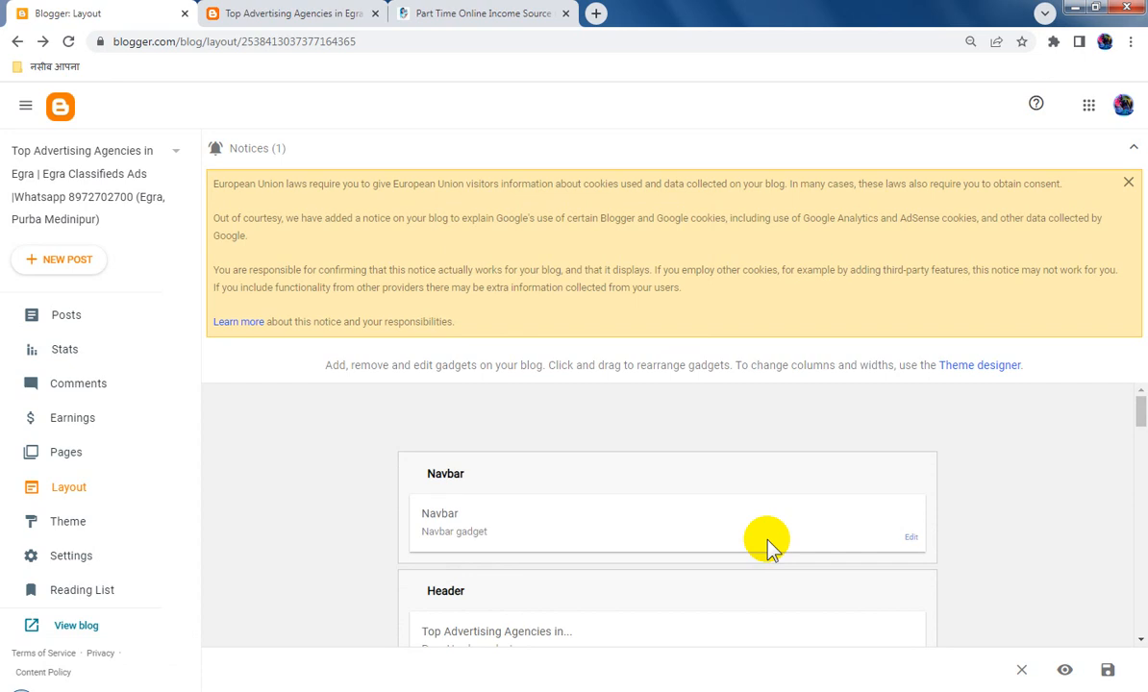
scroll(766, 546, down, 5)
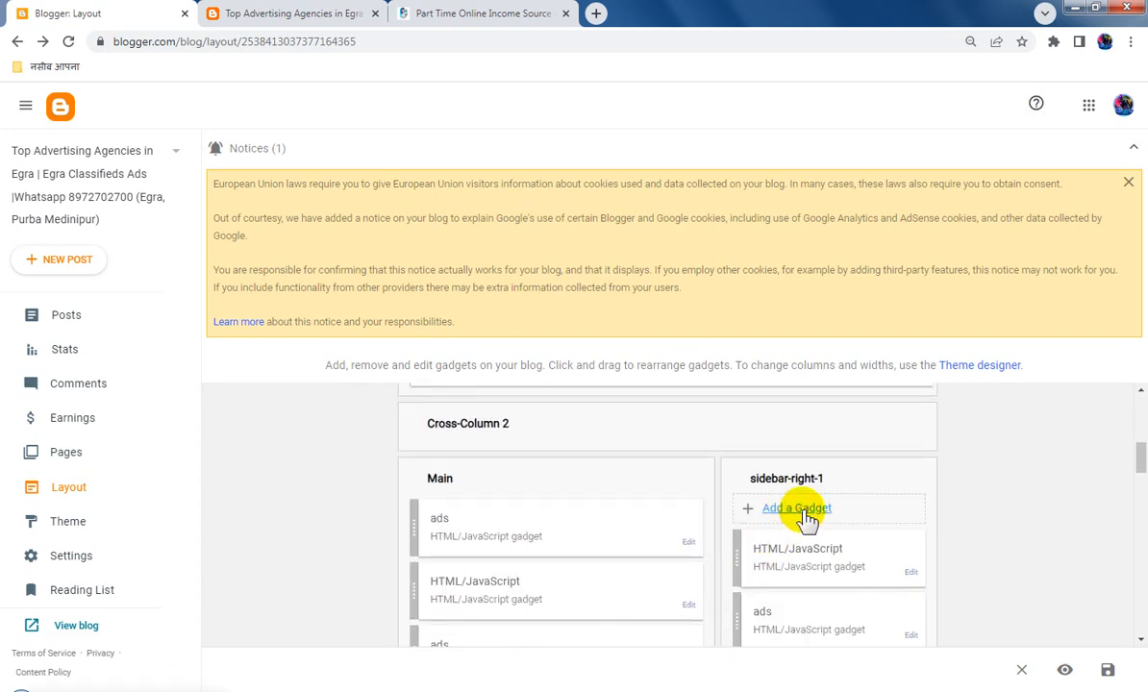
click(805, 517)
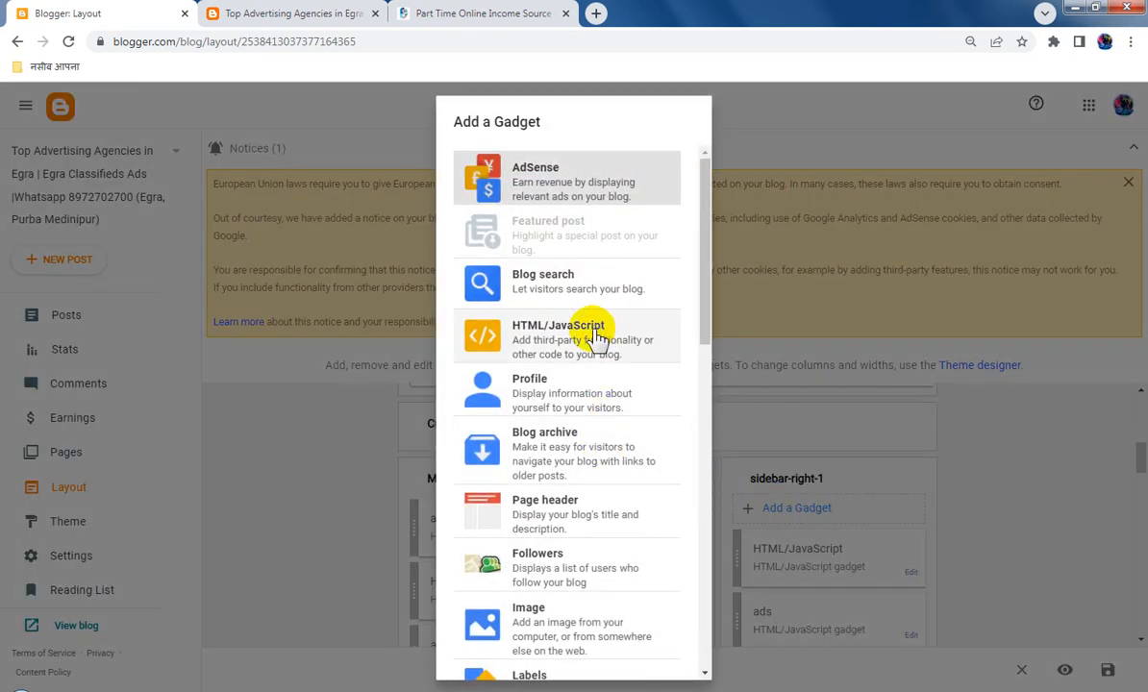
click(597, 337)
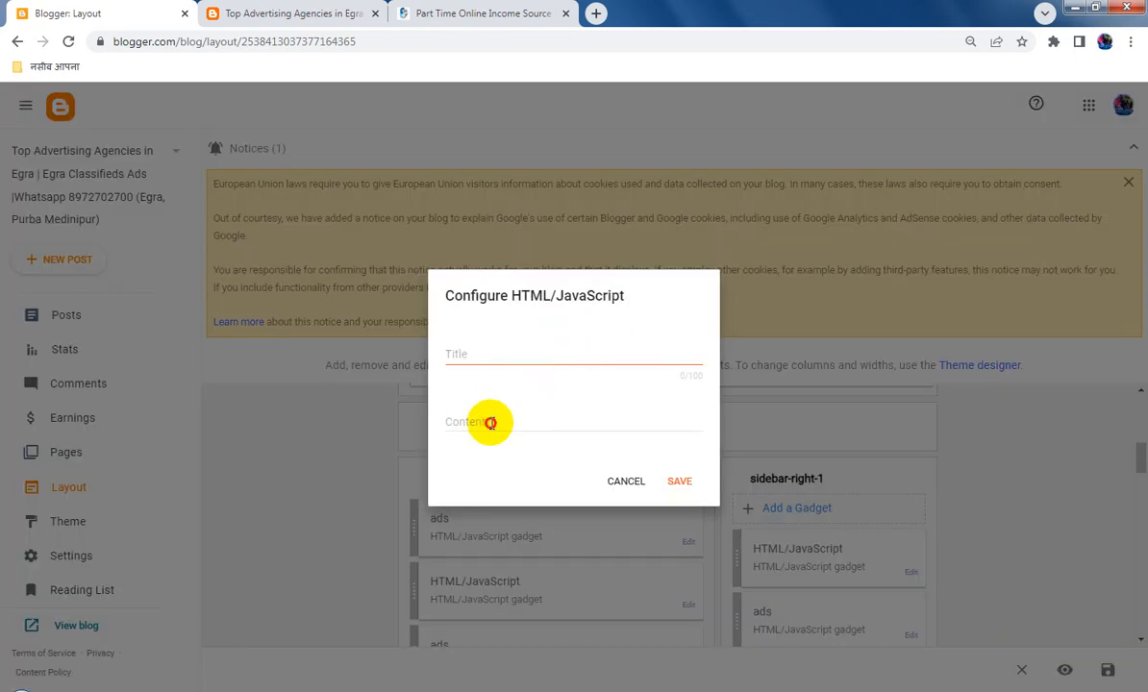
click(491, 423)
key(ctrl+v)
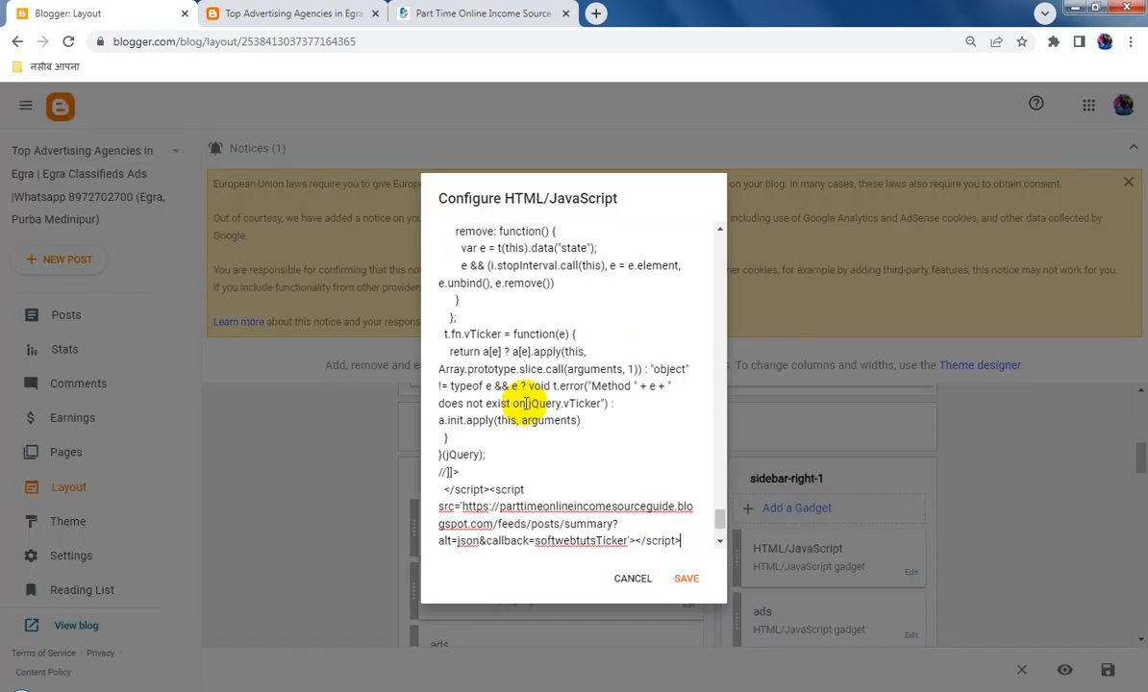
click(266, 12)
click(302, 38)
key(ctrl+c)
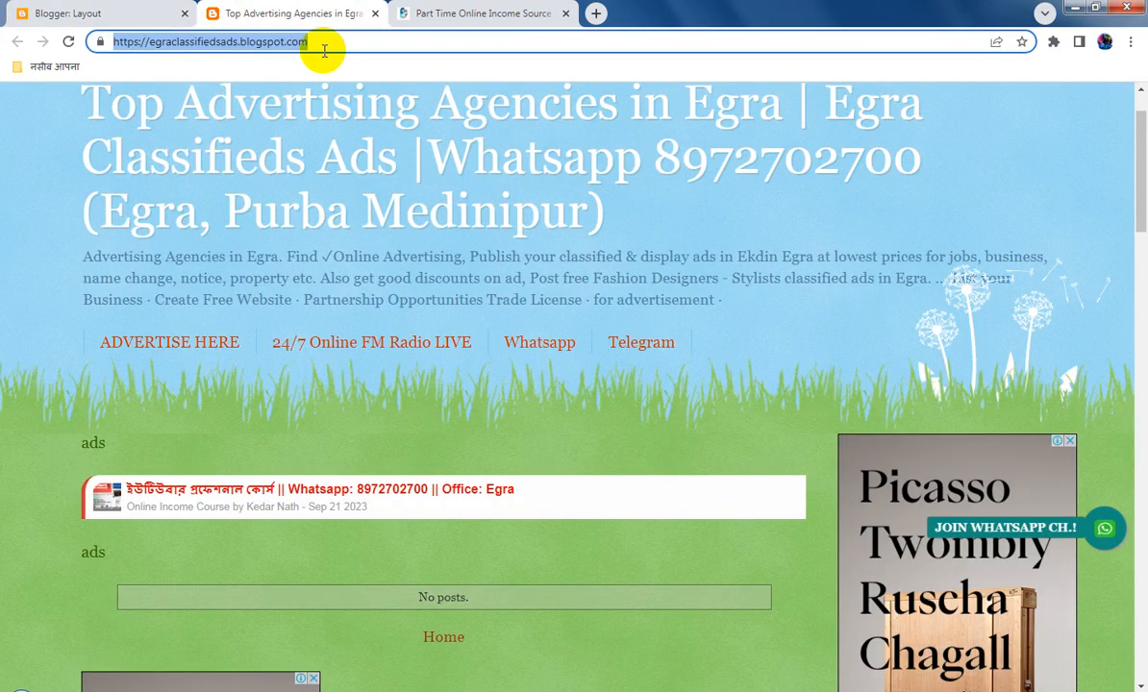
click(128, 13)
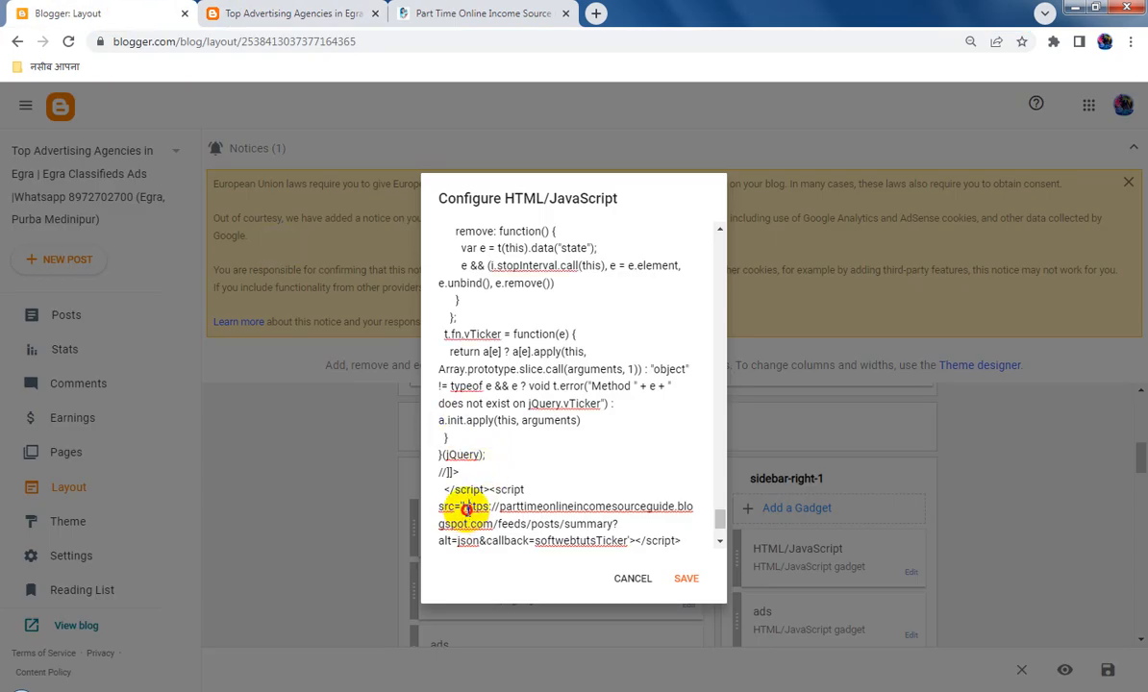
drag(464, 507, 486, 524)
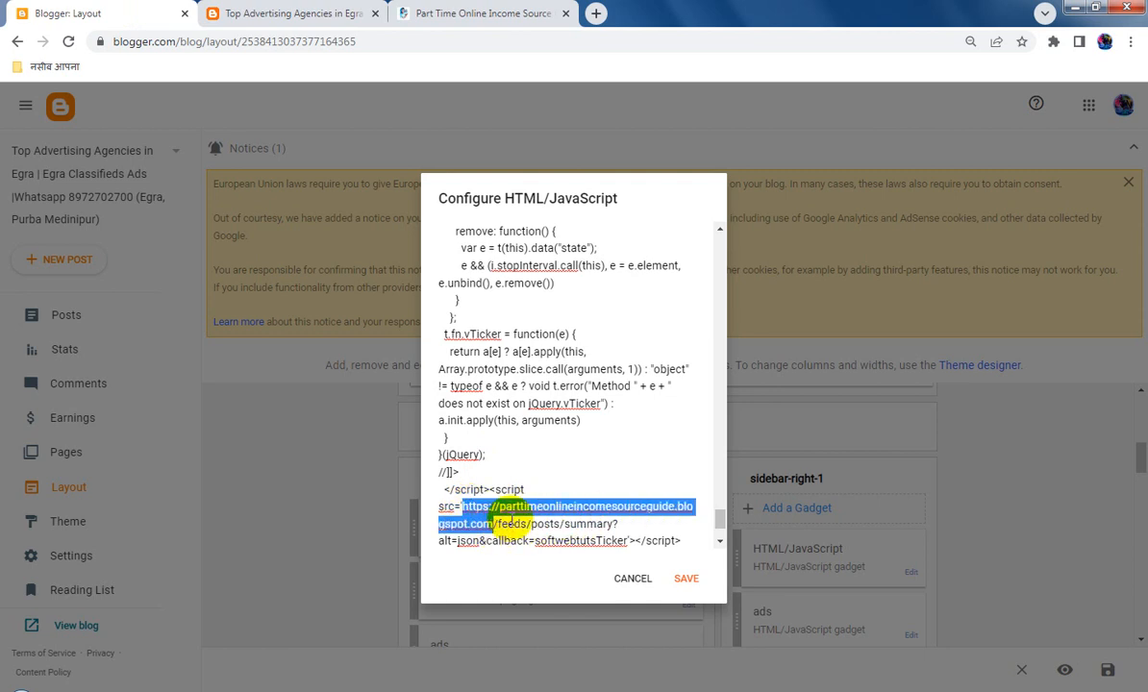
key(ctrl+v)
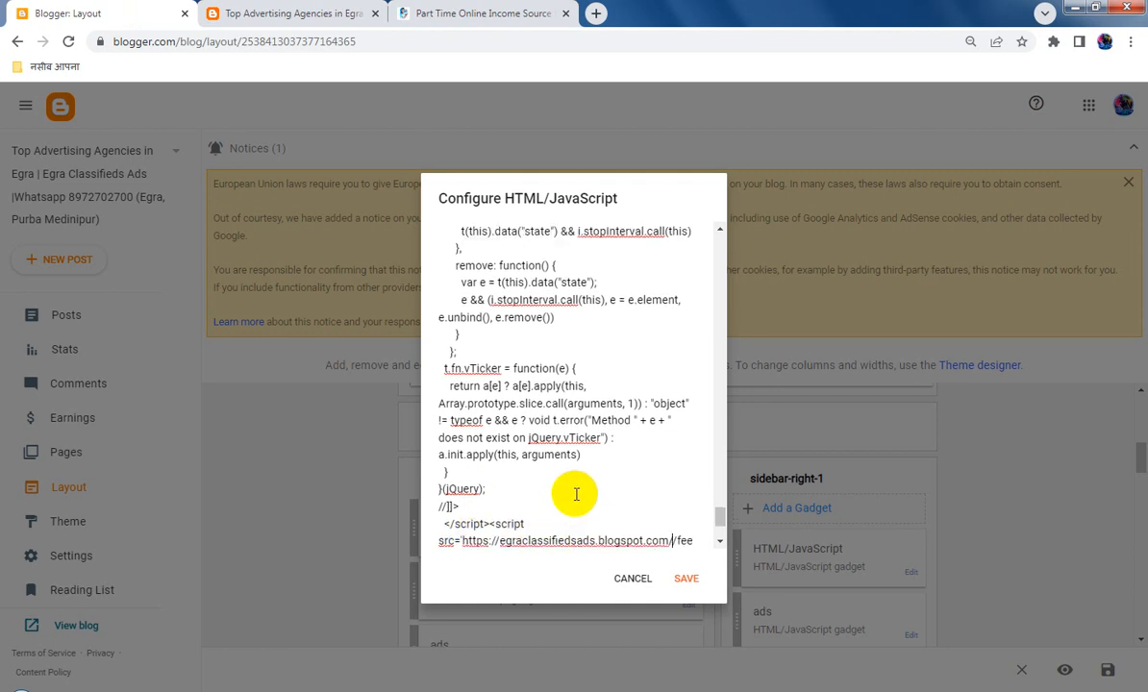
key(BackSpace)
Step: Save the new HTML/JavaScript gadget and move it from sidebar-right-1 to the top of the Main section
click(685, 578)
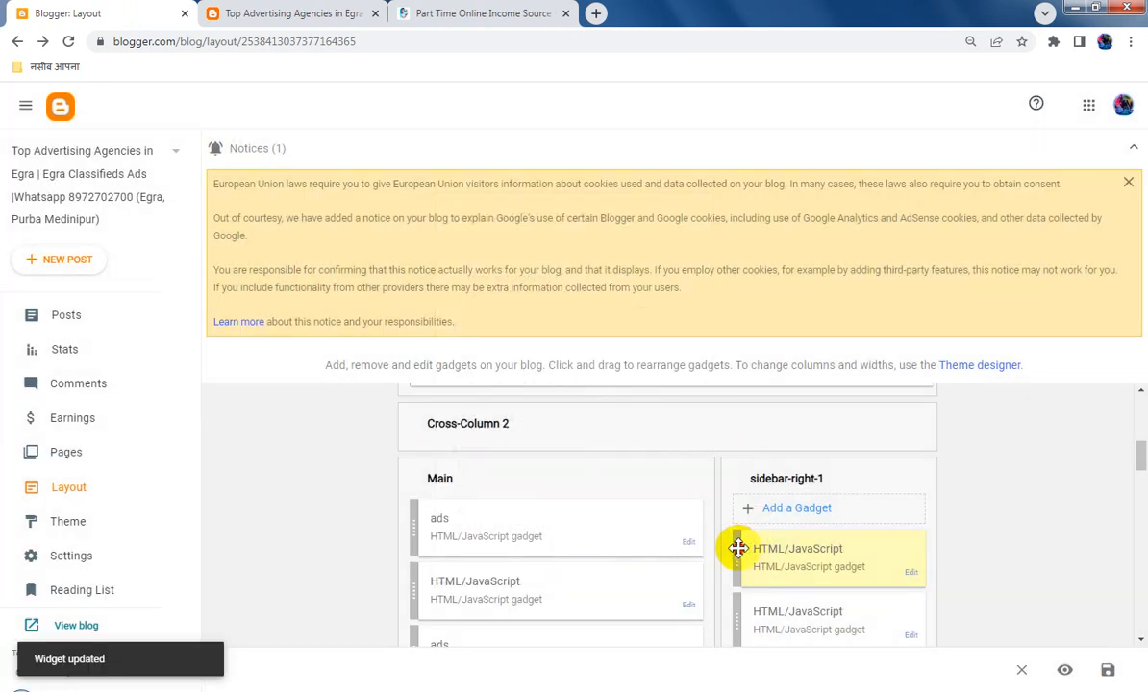
drag(738, 548, 560, 506)
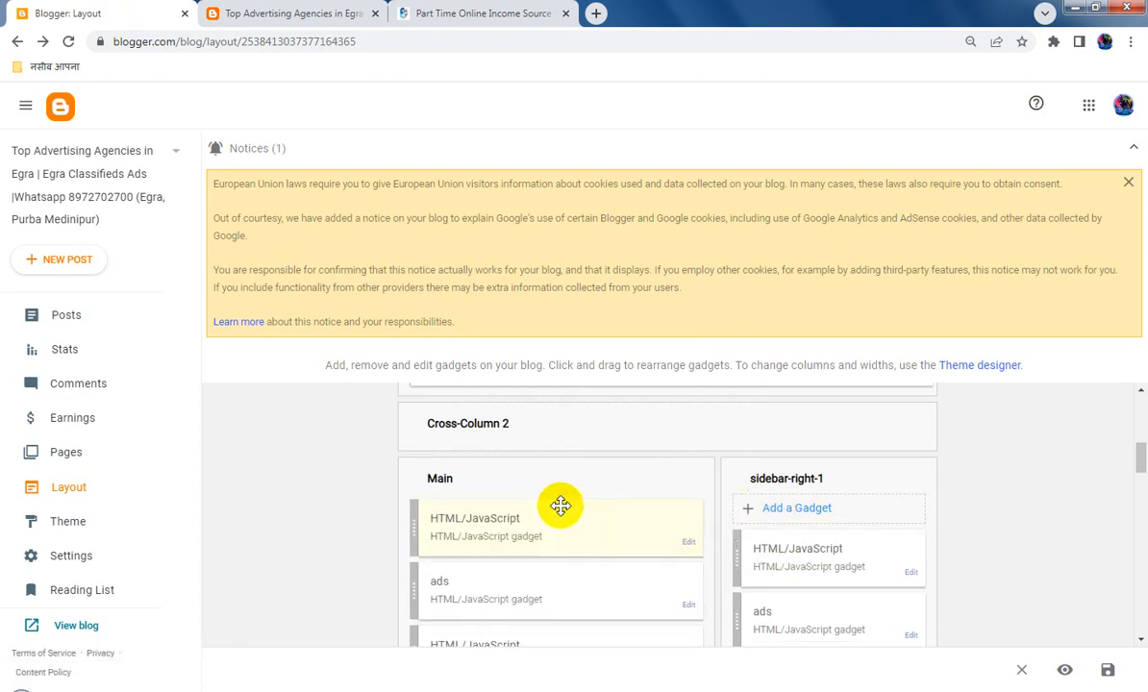
Step: Save the layout arrangement and reload the live classifieds blog page
click(1104, 671)
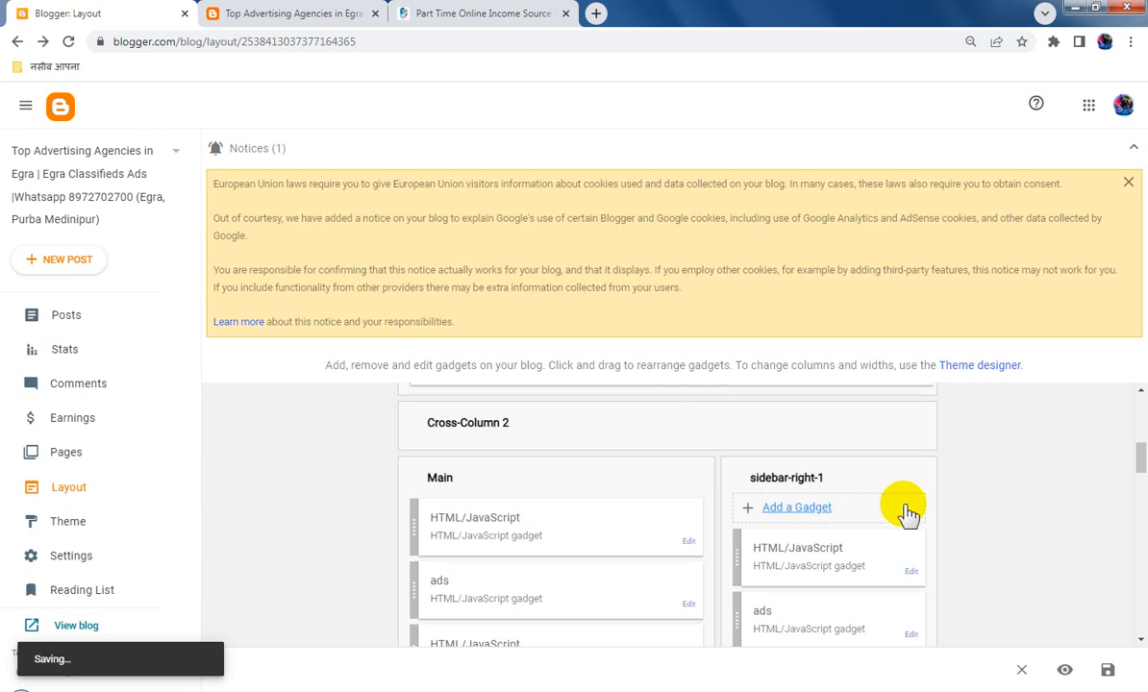
scroll(914, 500, down, 3)
scroll(916, 471, down, 4)
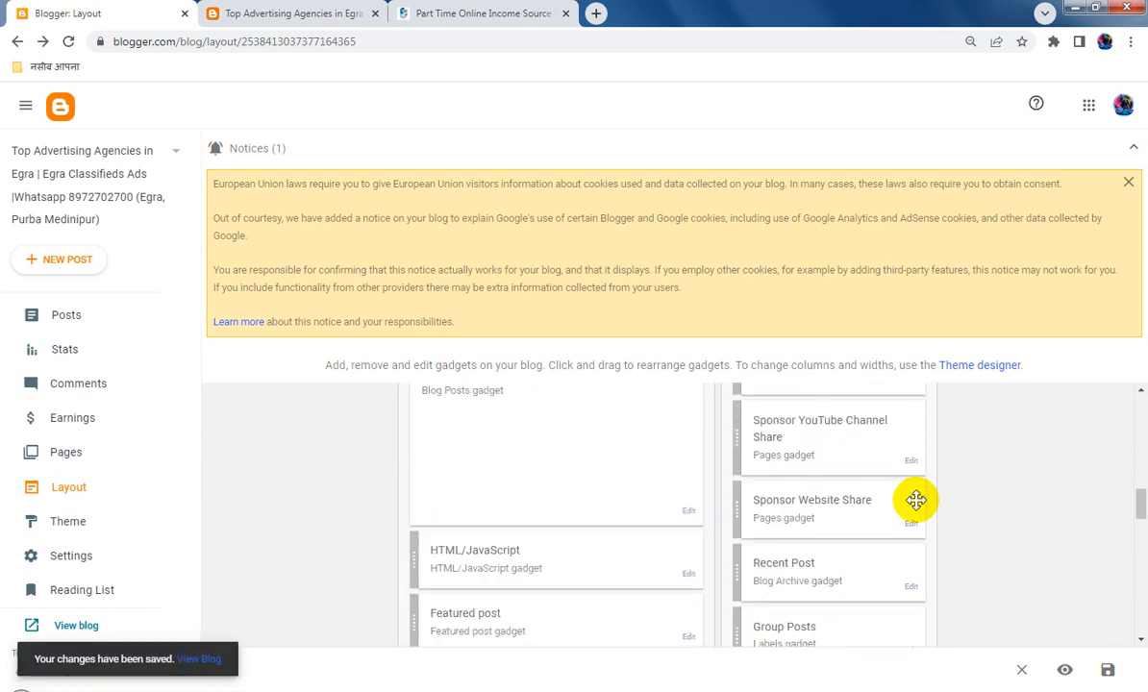
click(267, 10)
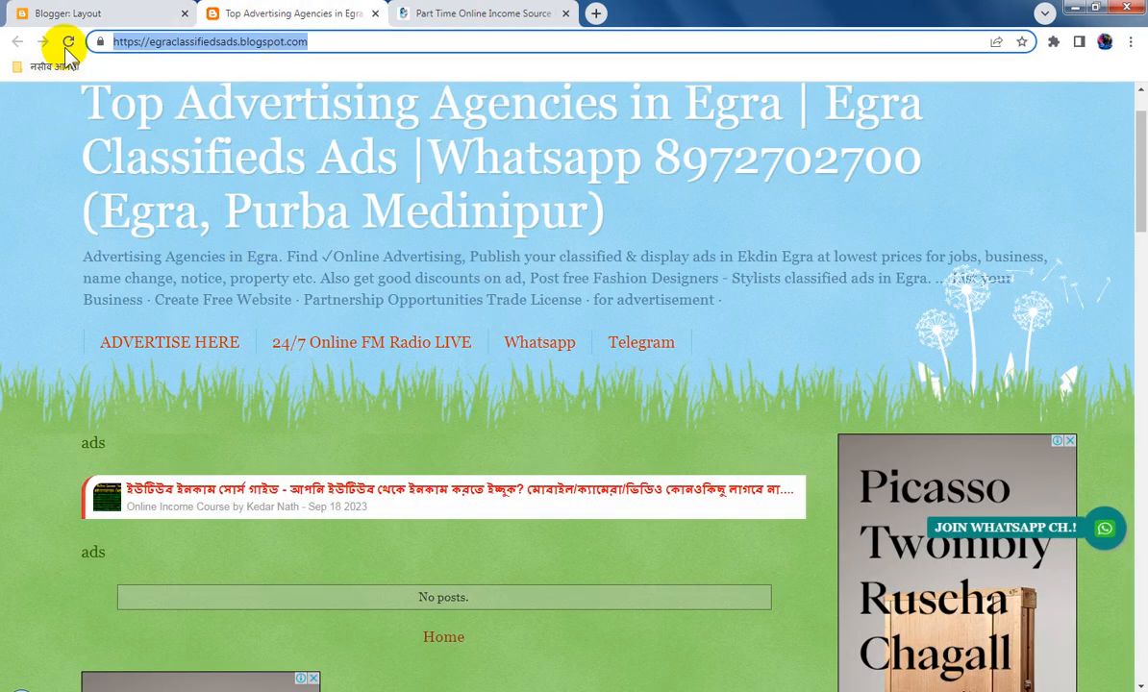
click(69, 43)
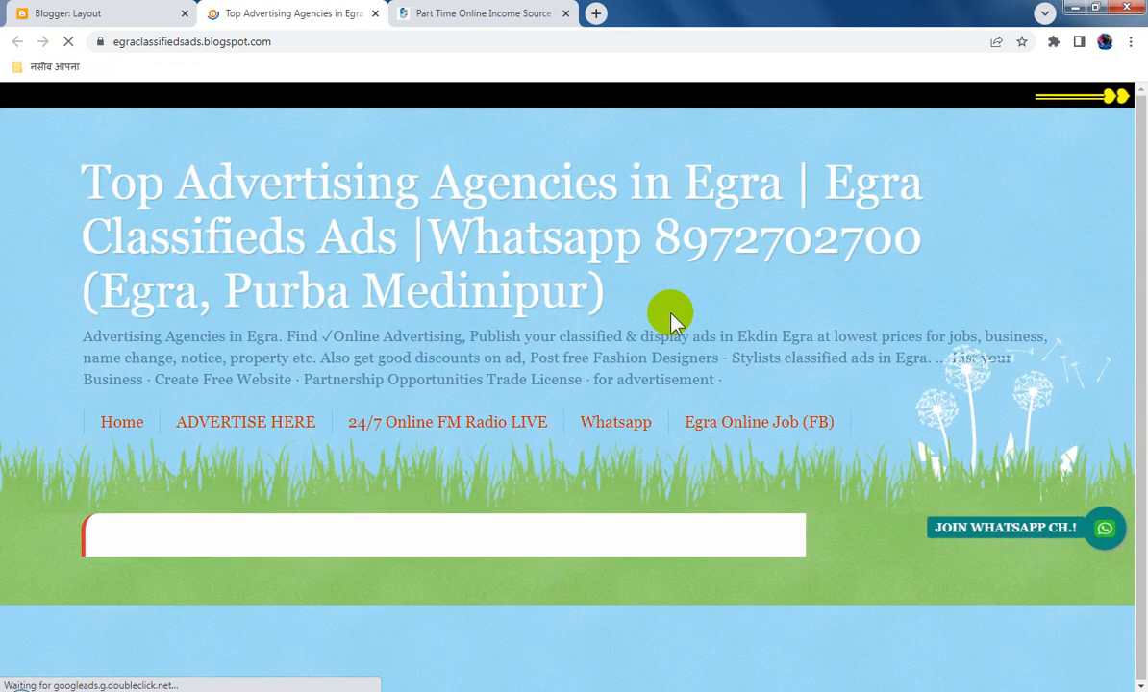
Step: Examine the reloaded blog from header to footer, checking the page menu, both ticker boxes and the sidebar gadgets
scroll(654, 319, down, 1)
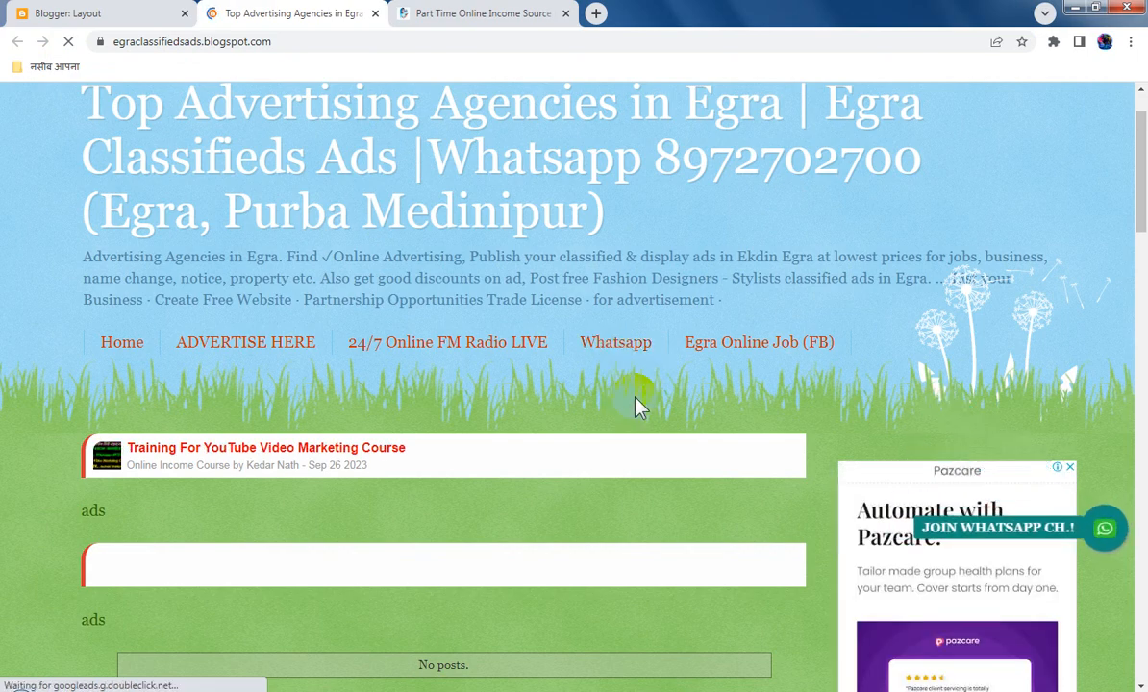
scroll(625, 409, down, 1)
scroll(636, 397, down, 3)
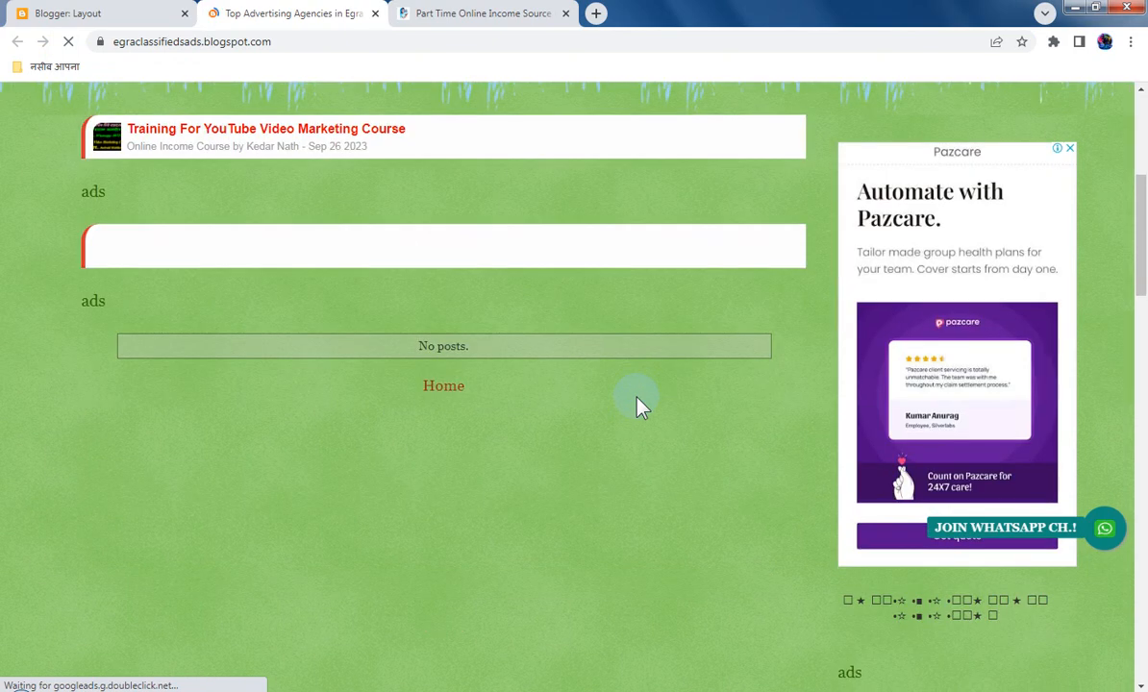
scroll(637, 397, up, 2)
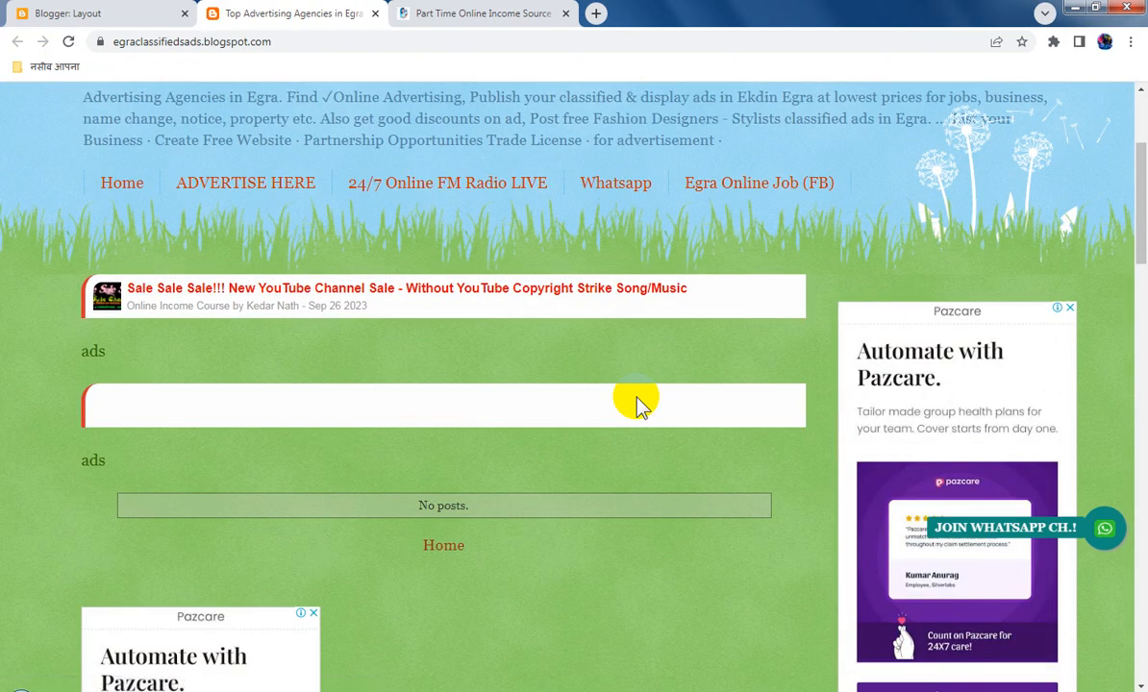
scroll(637, 403, down, 8)
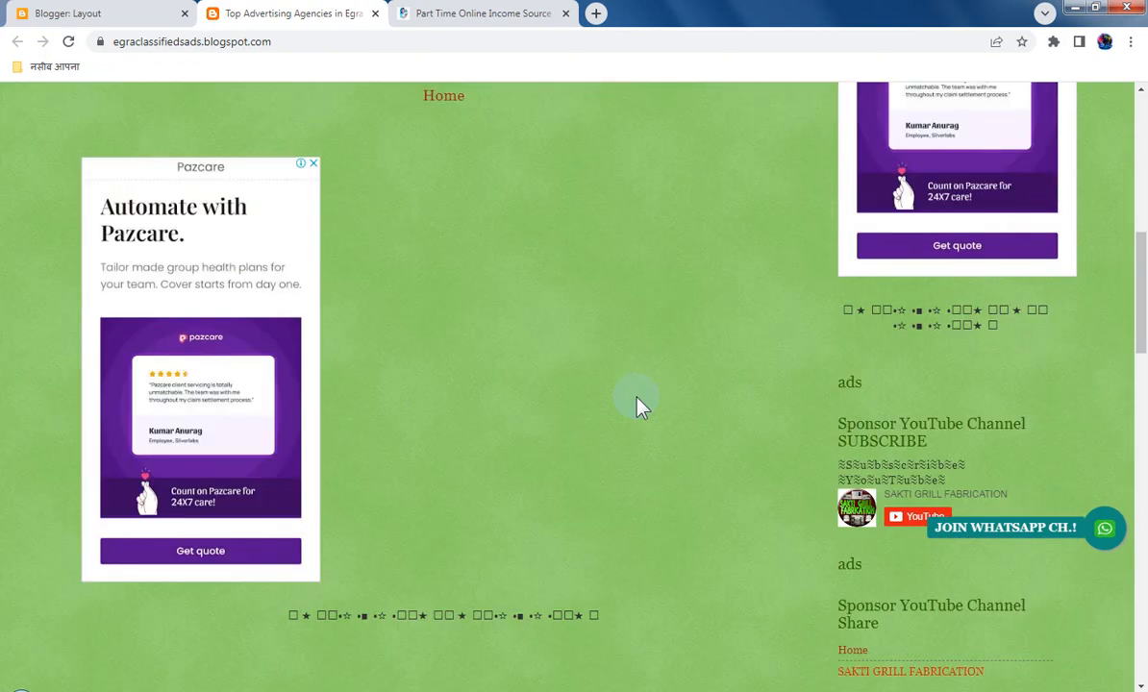
scroll(641, 405, down, 10)
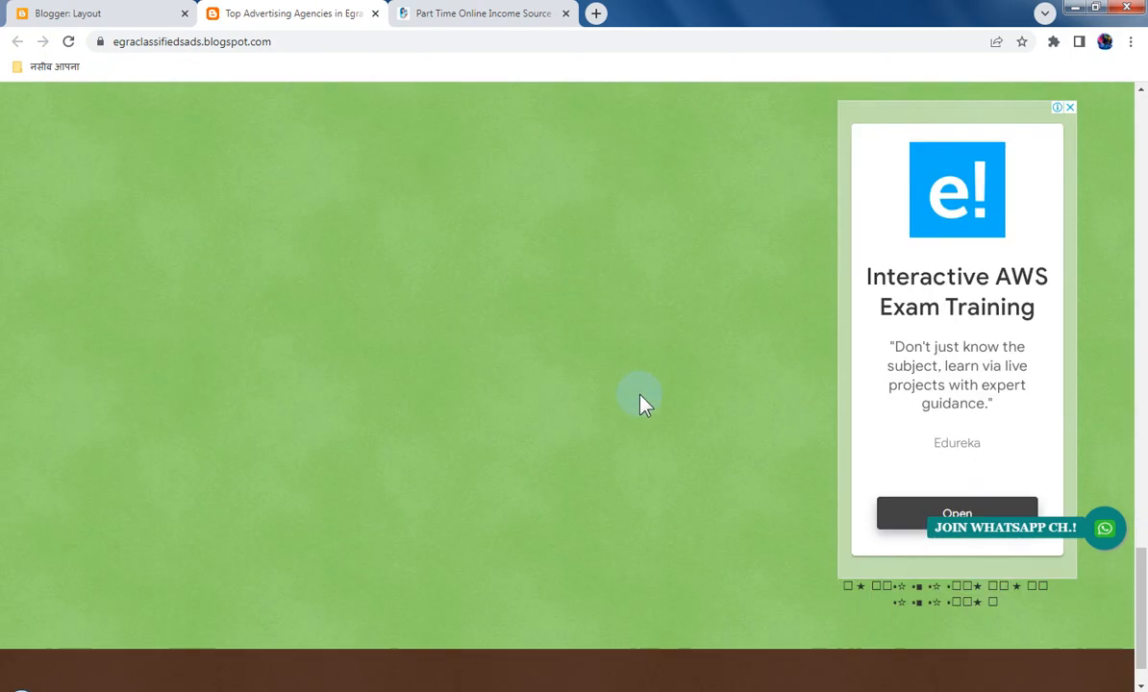
scroll(645, 404, up, 10)
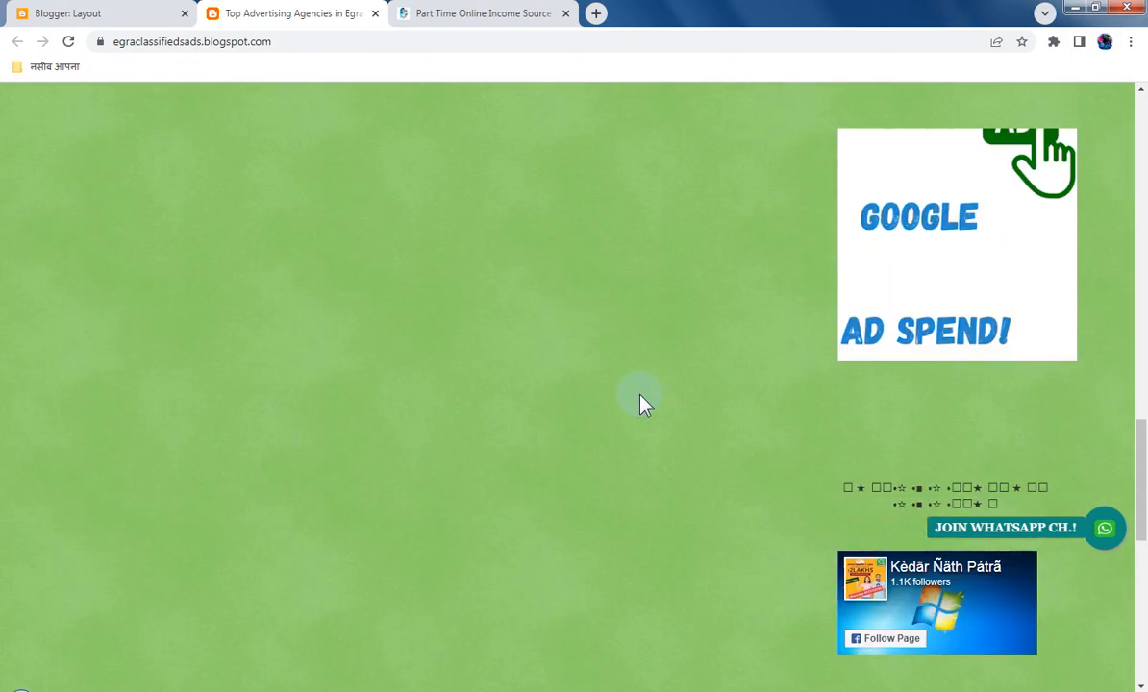
scroll(645, 404, up, 10)
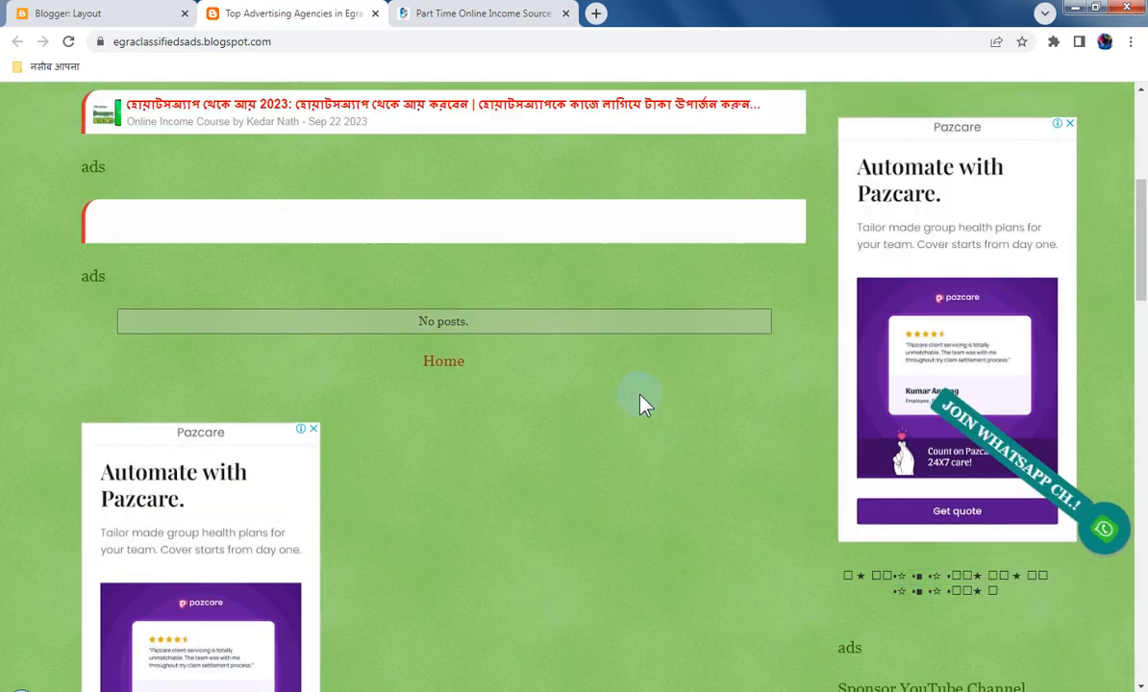
scroll(644, 404, down, 4)
scroll(645, 404, down, 5)
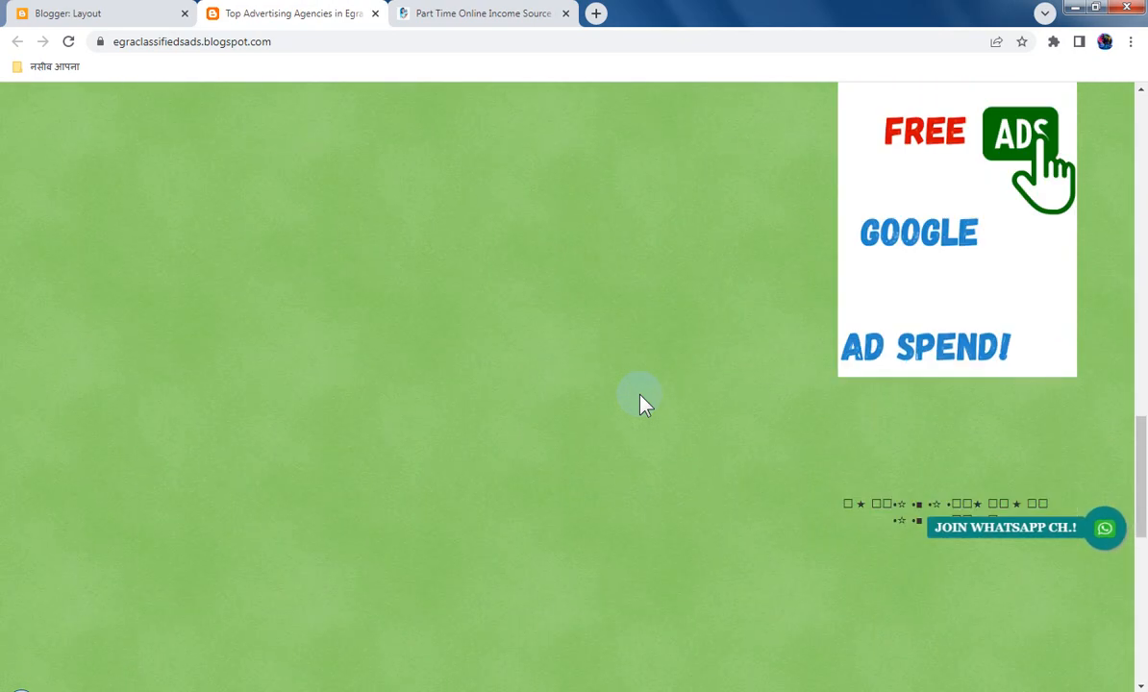
scroll(645, 404, down, 4)
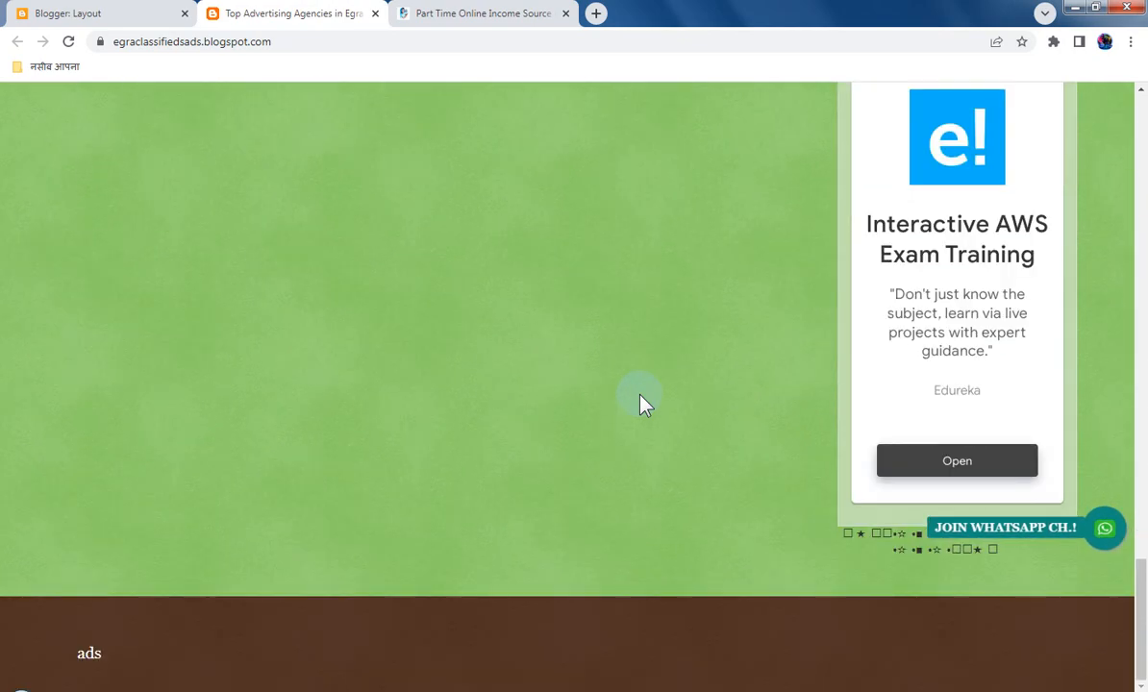
scroll(644, 403, up, 6)
scroll(644, 404, up, 12)
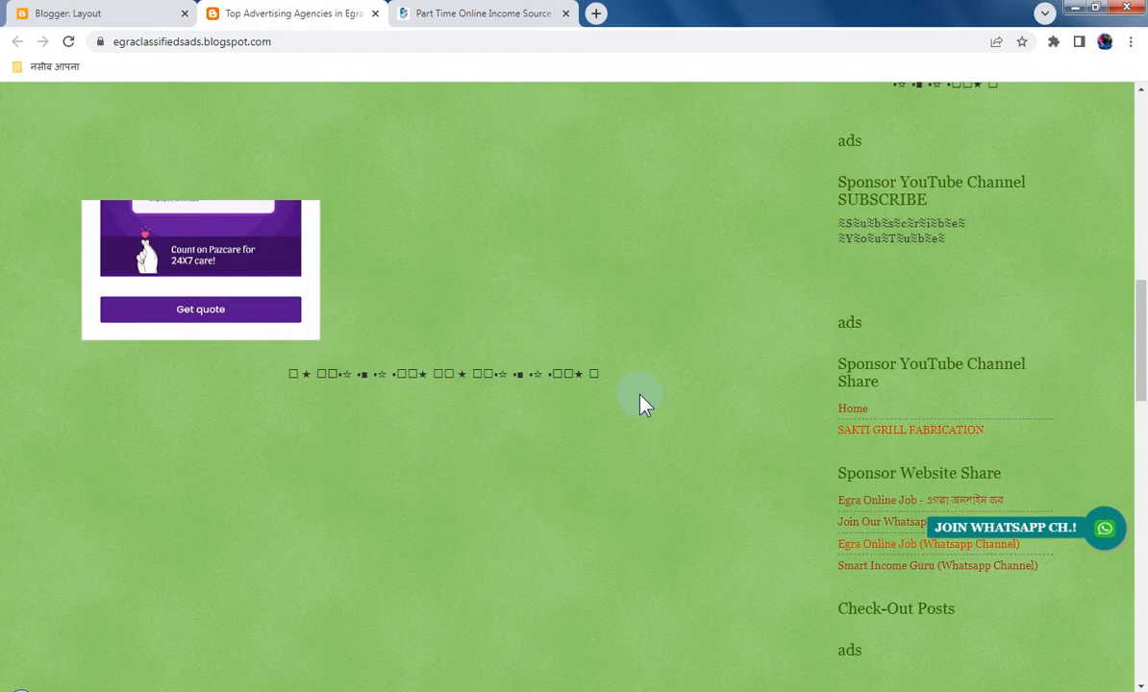
scroll(644, 404, up, 5)
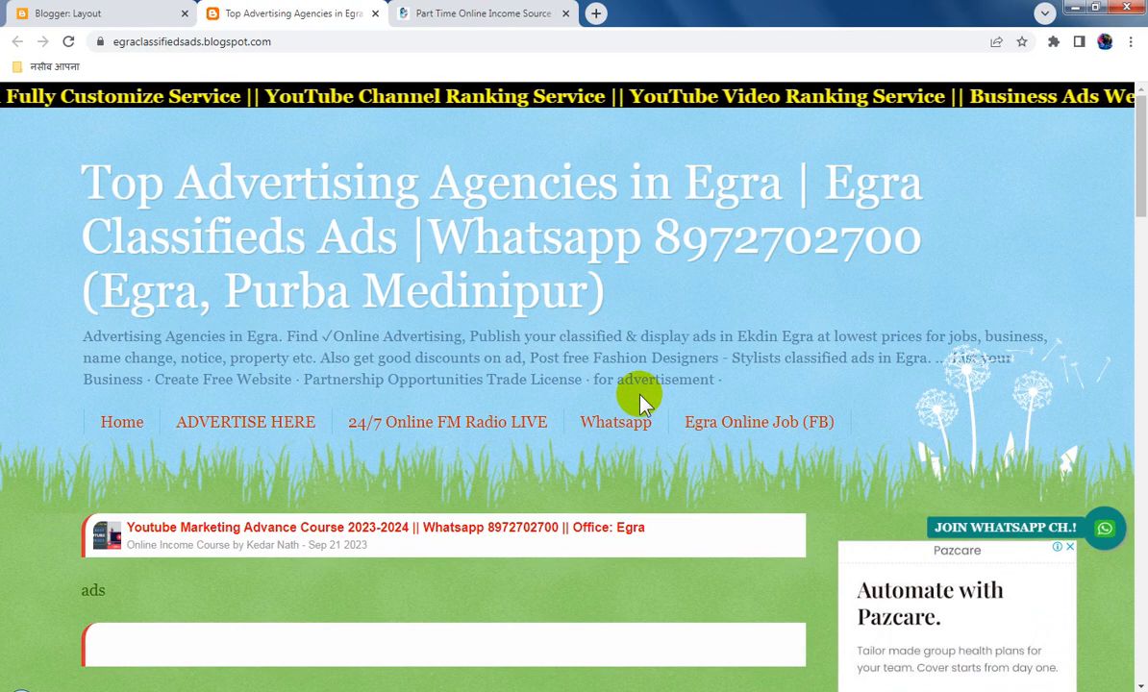
scroll(644, 404, down, 2)
scroll(645, 404, up, 1)
scroll(644, 404, down, 3)
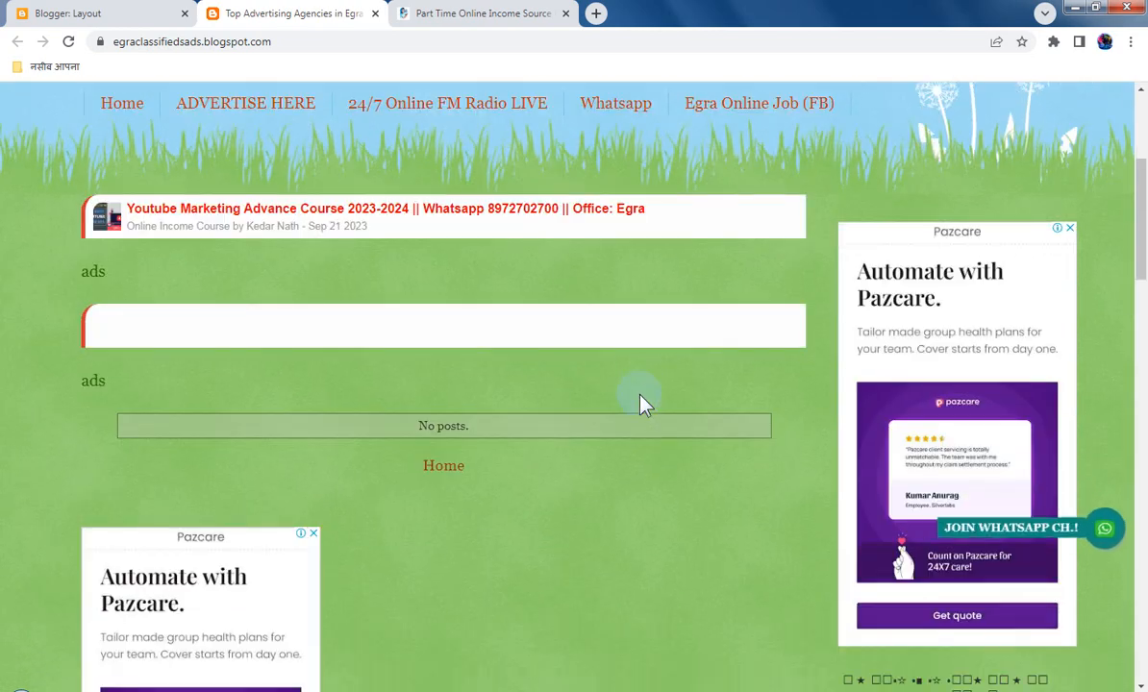
Step: Copy the first box and star symbols near the end of sidebar-right-1's top HTML/JavaScript gadget code and paste them over the Notepad text
click(110, 11)
scroll(921, 508, up, 5)
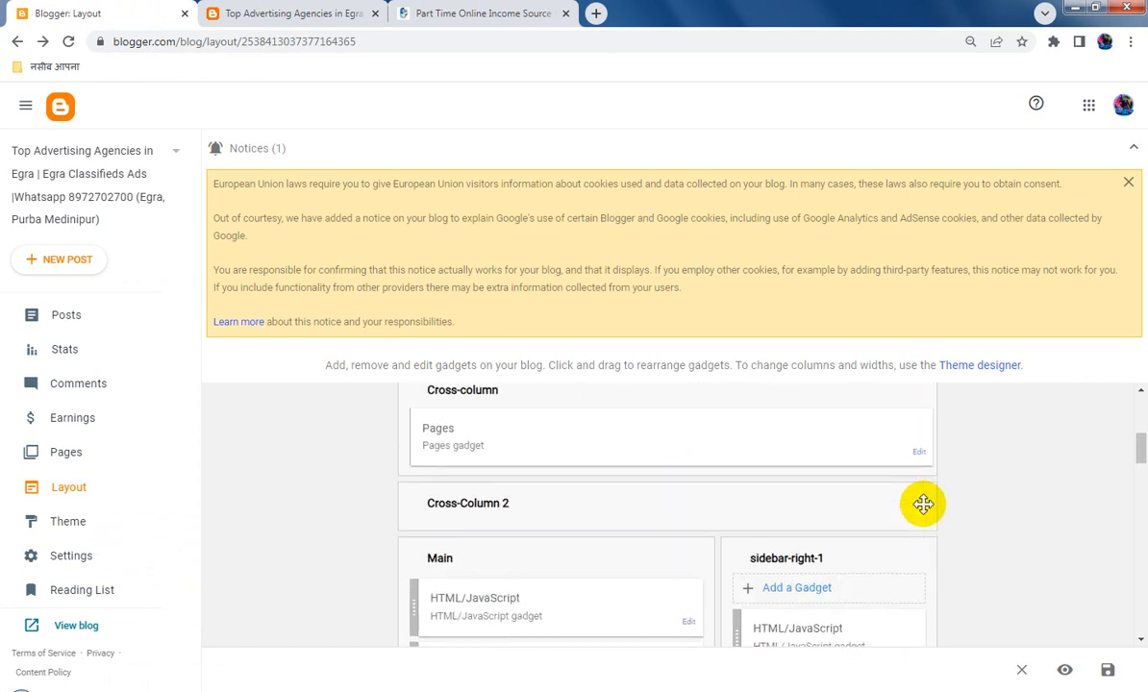
scroll(914, 539, down, 1)
click(910, 576)
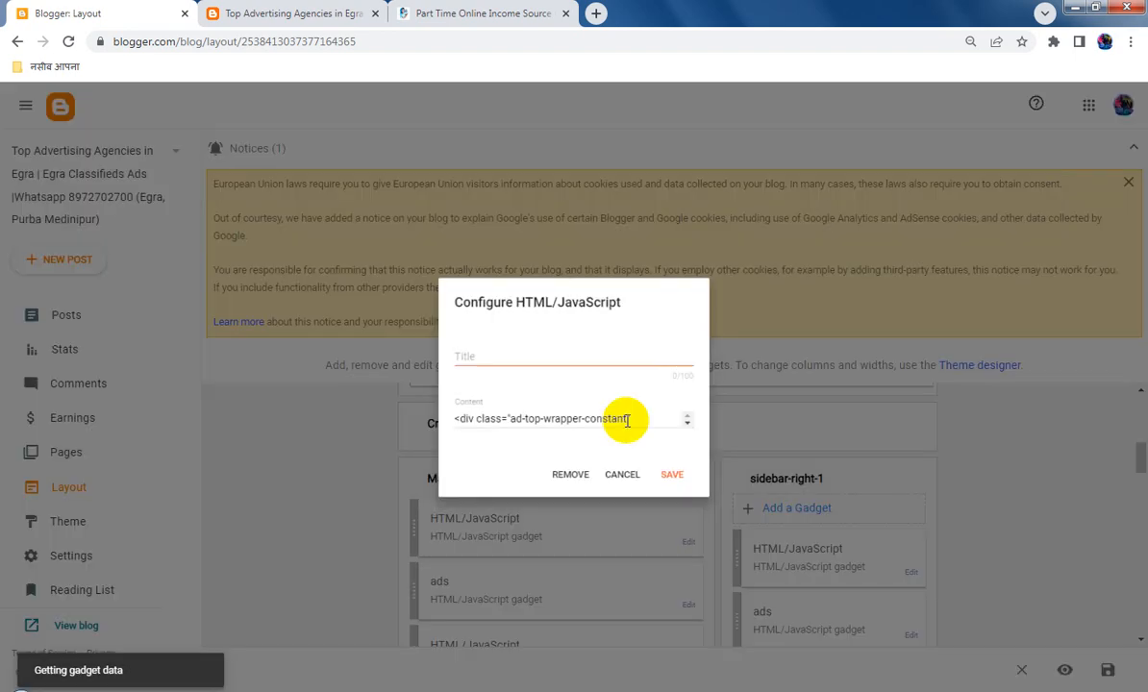
scroll(630, 425, down, 10)
scroll(634, 426, down, 1)
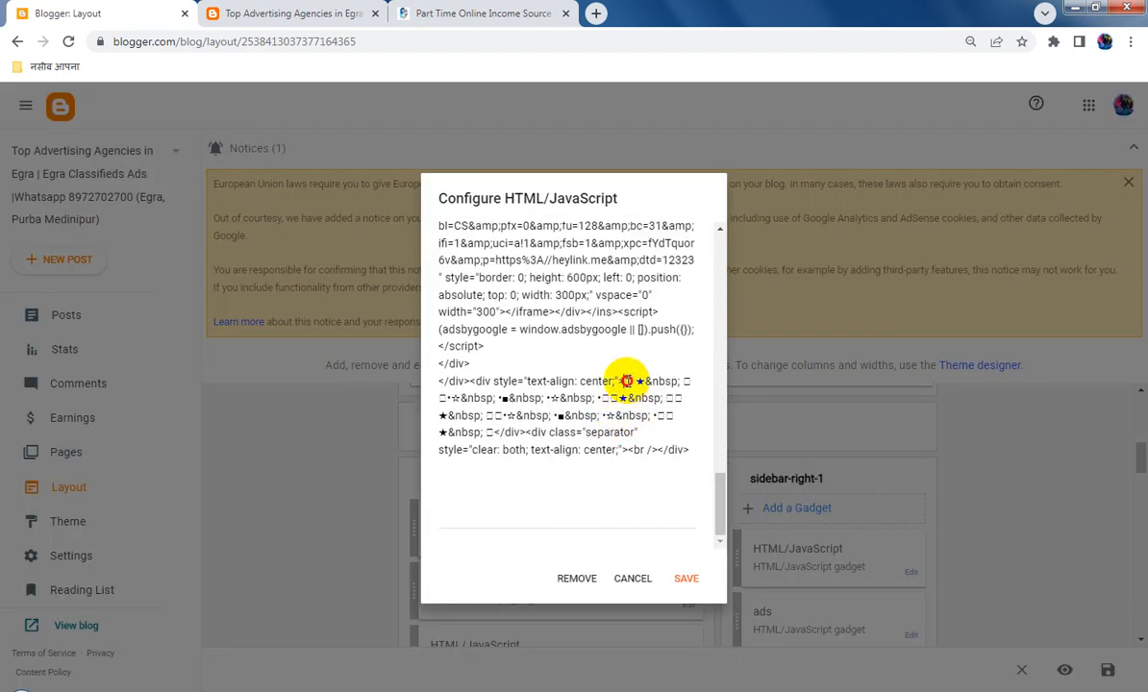
click(626, 381)
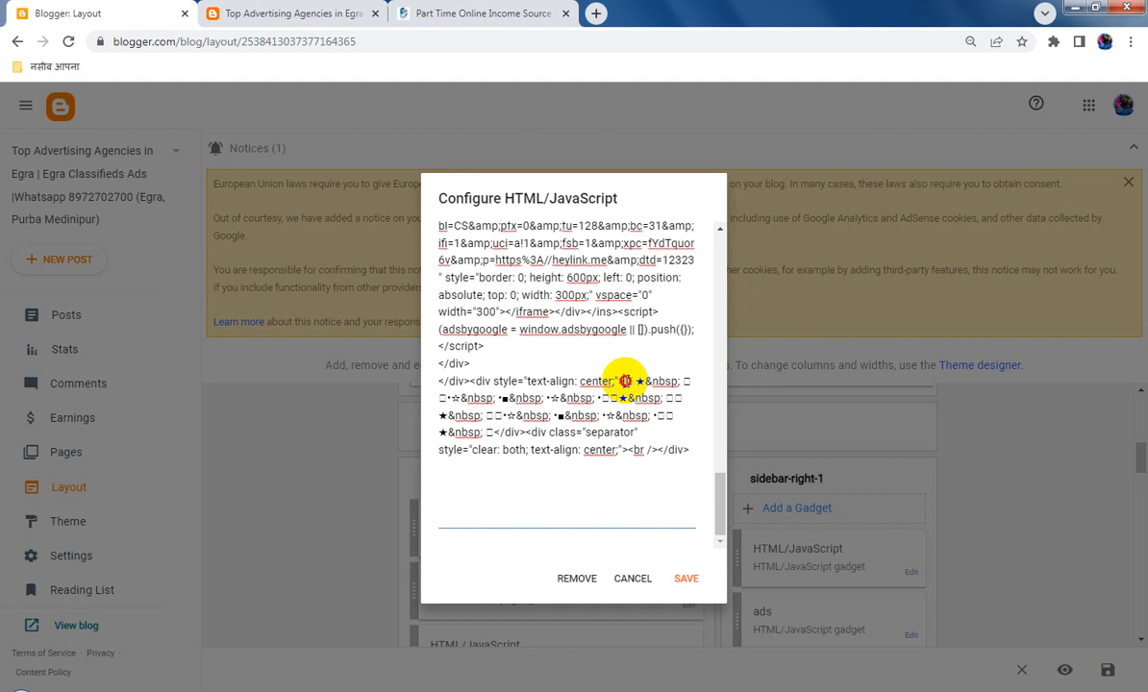
drag(622, 382, 637, 382)
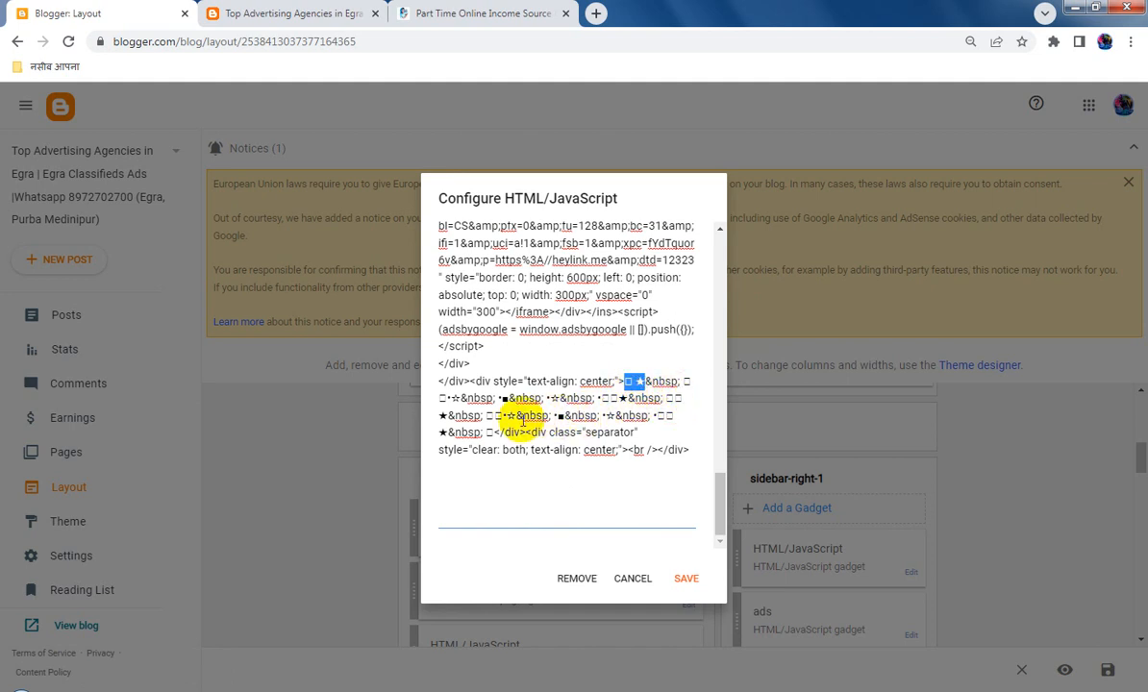
click(310, 690)
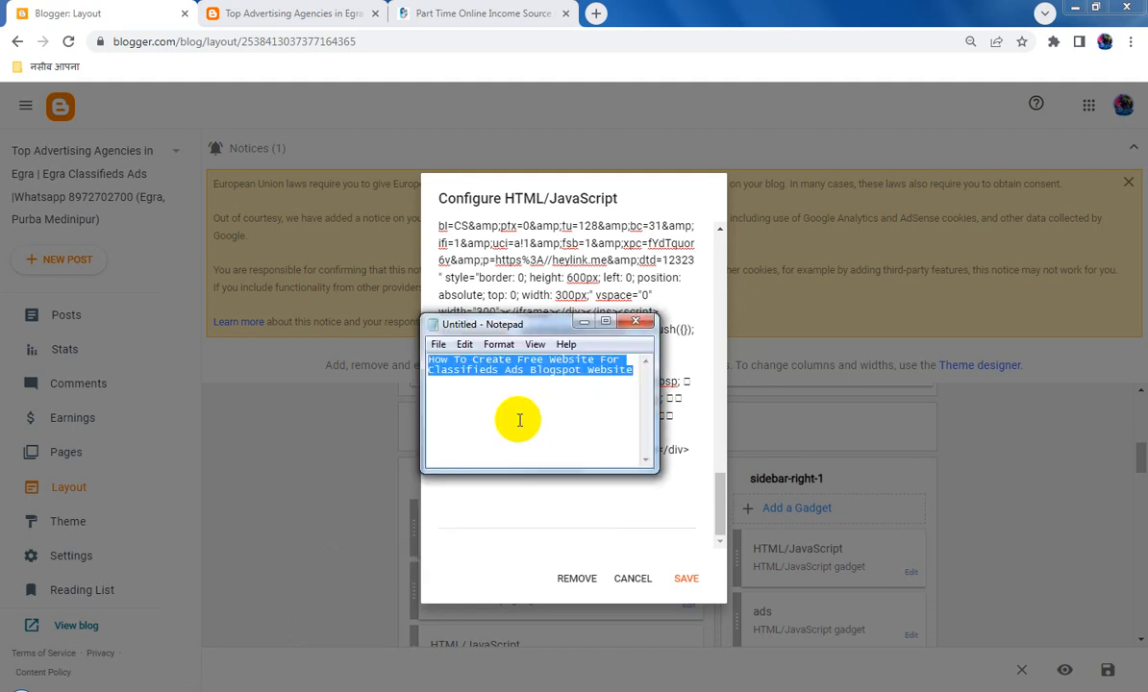
text(□★)
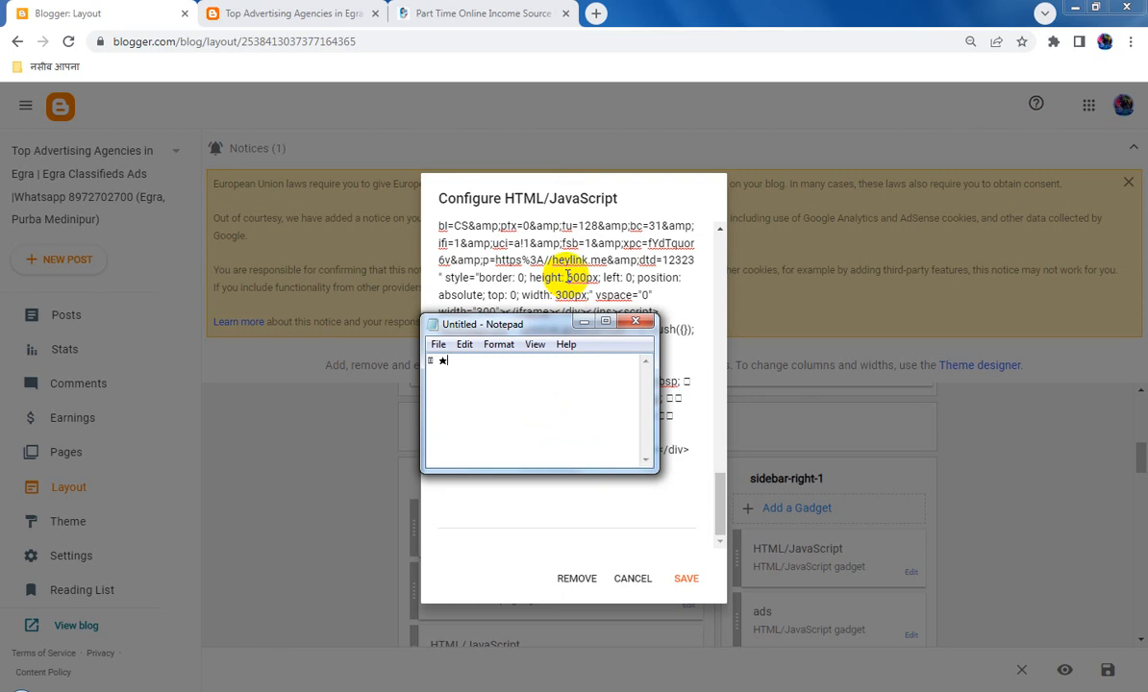
click(585, 323)
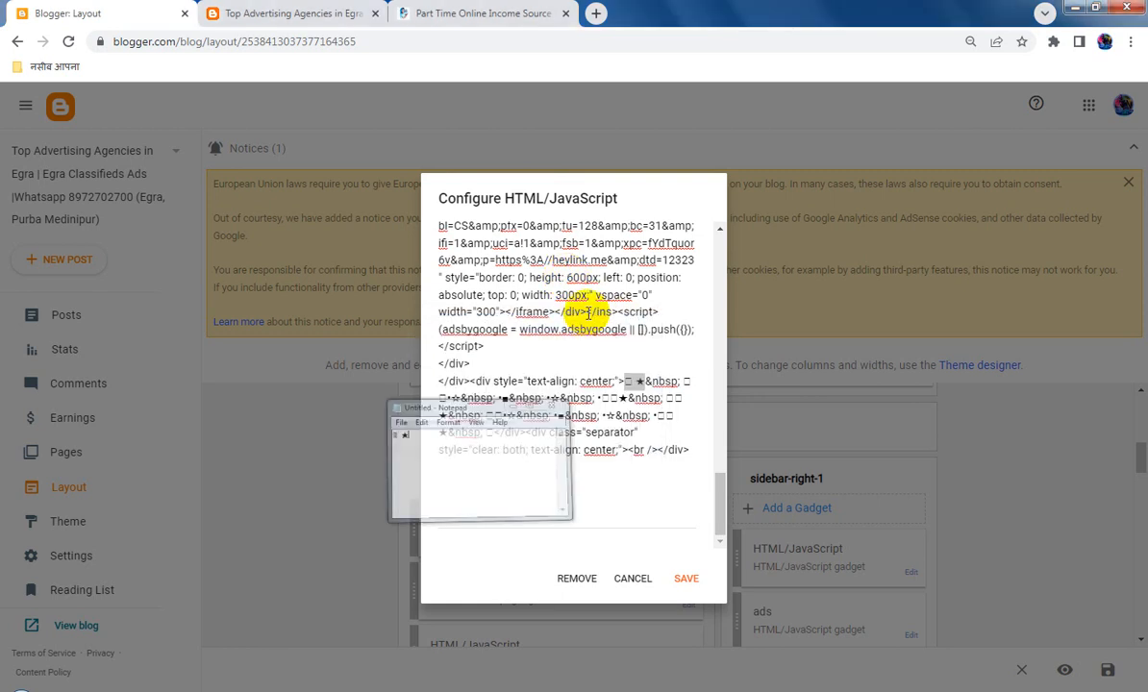
Step: Copy the whole decorative star line from the centered div in the gadget code and close the gadget without changing it
click(611, 397)
drag(625, 384, 475, 427)
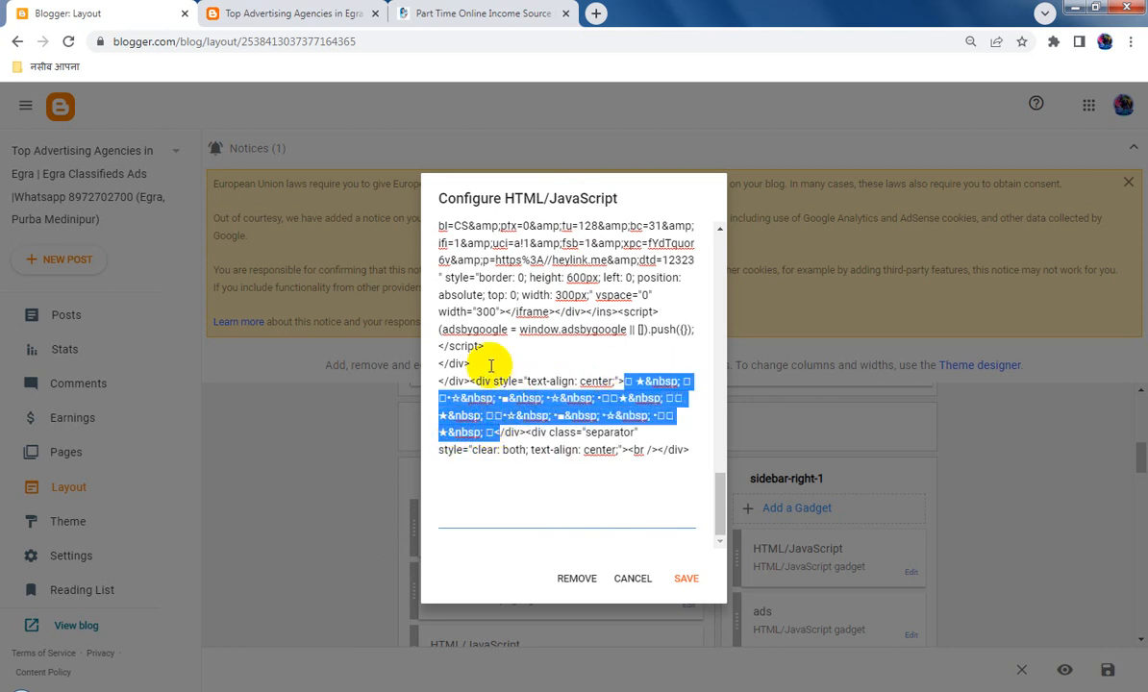
click(265, 10)
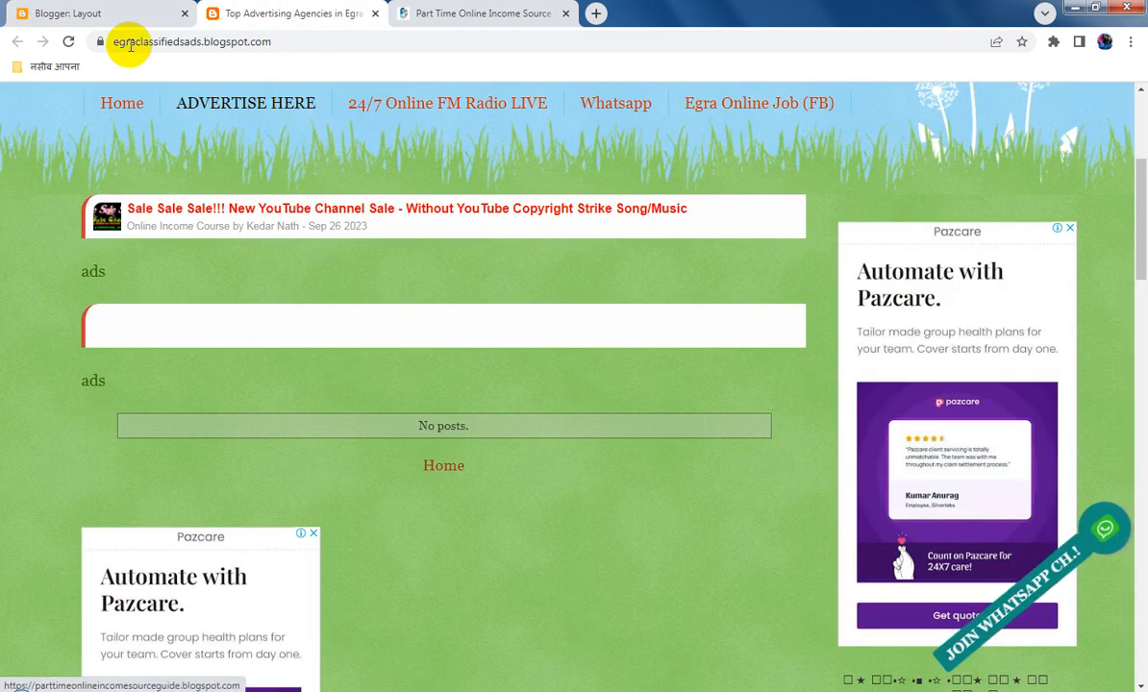
click(72, 12)
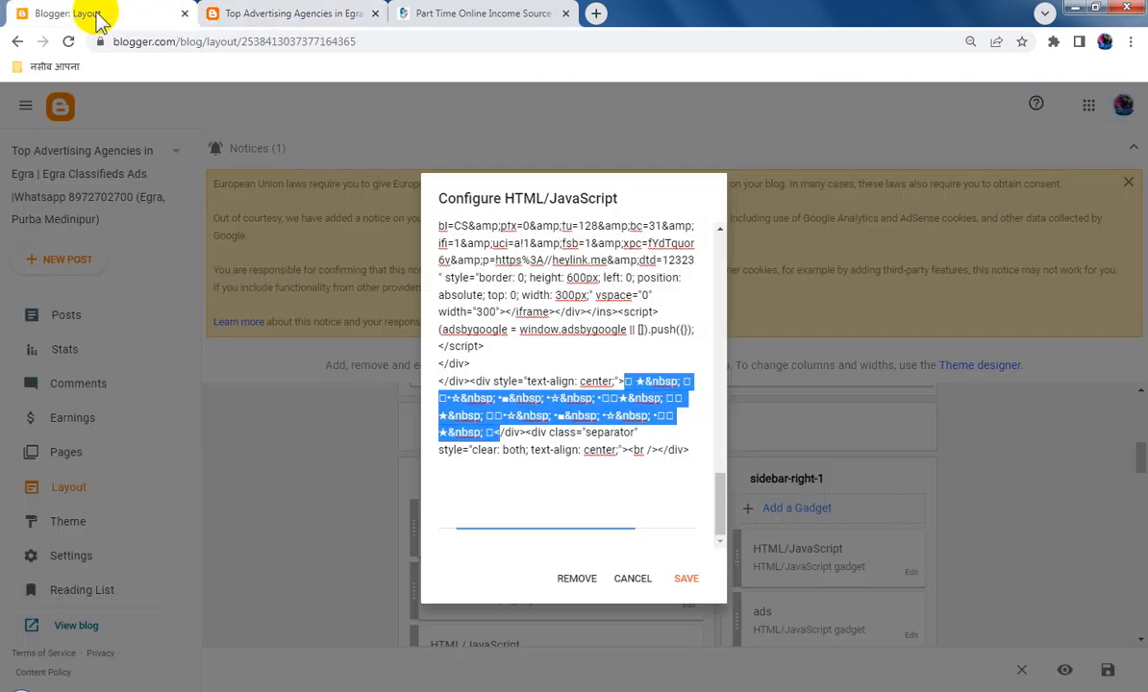
click(630, 579)
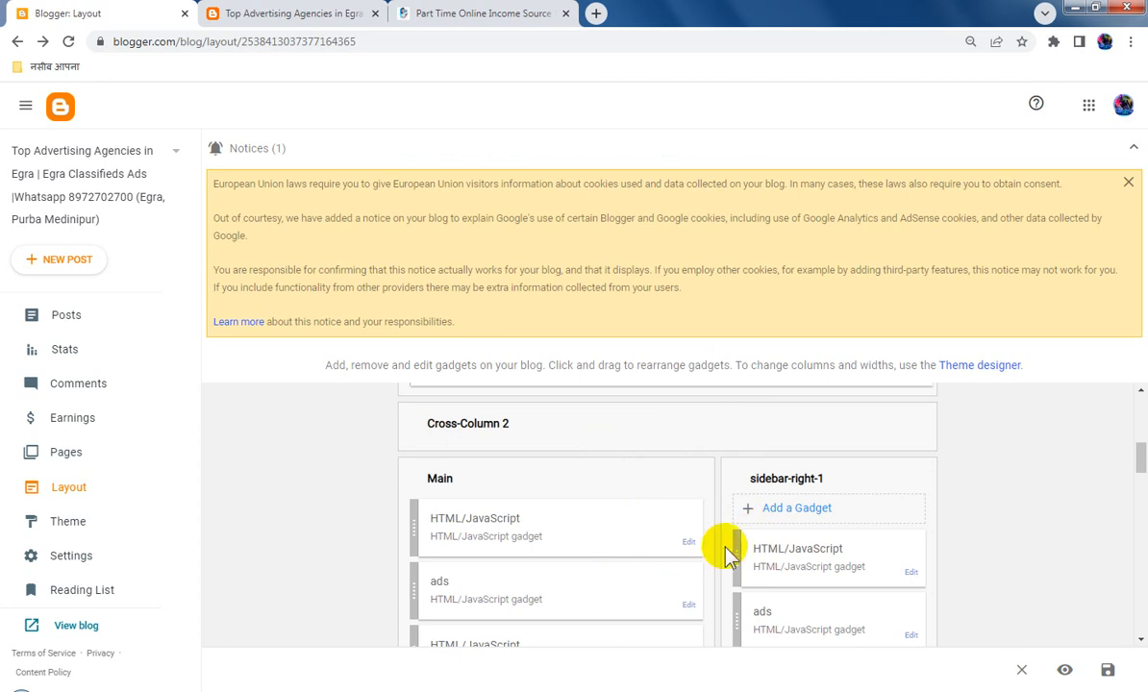
Step: Open the top HTML/JavaScript gadget in Main, which holds the ticker code, and paste the copied star line as its title
click(689, 541)
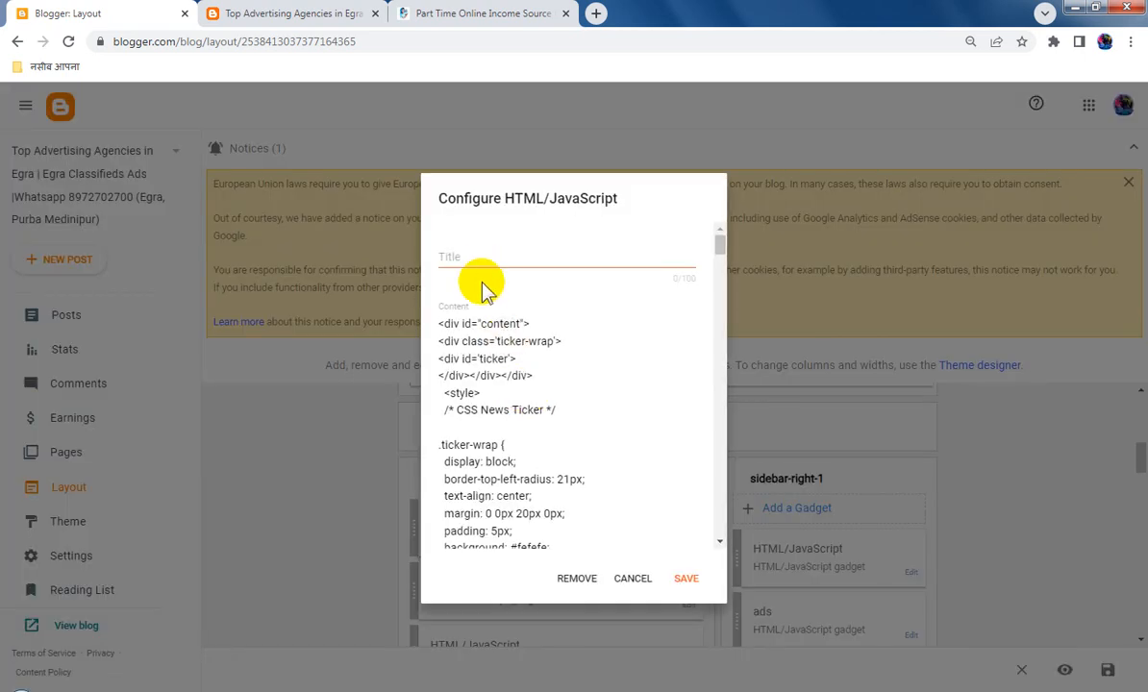
click(489, 252)
key(ctrl+v)
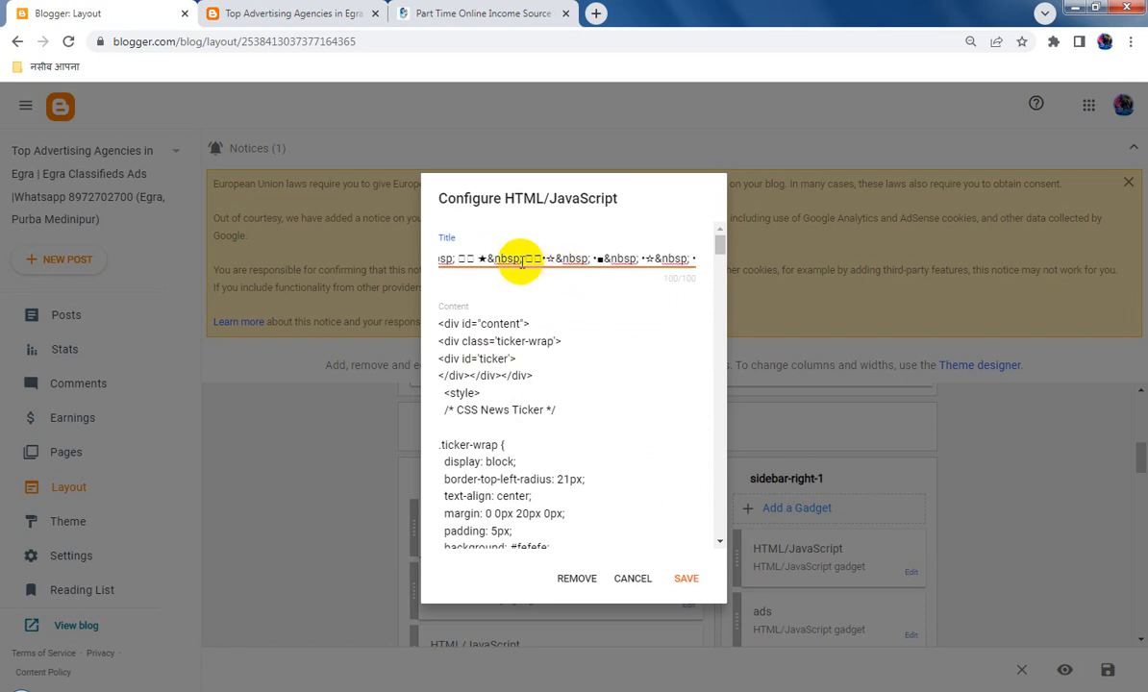
Step: Delete the two "&nbsp; □" sequences next to the filled stars in the gadget title
click(507, 257)
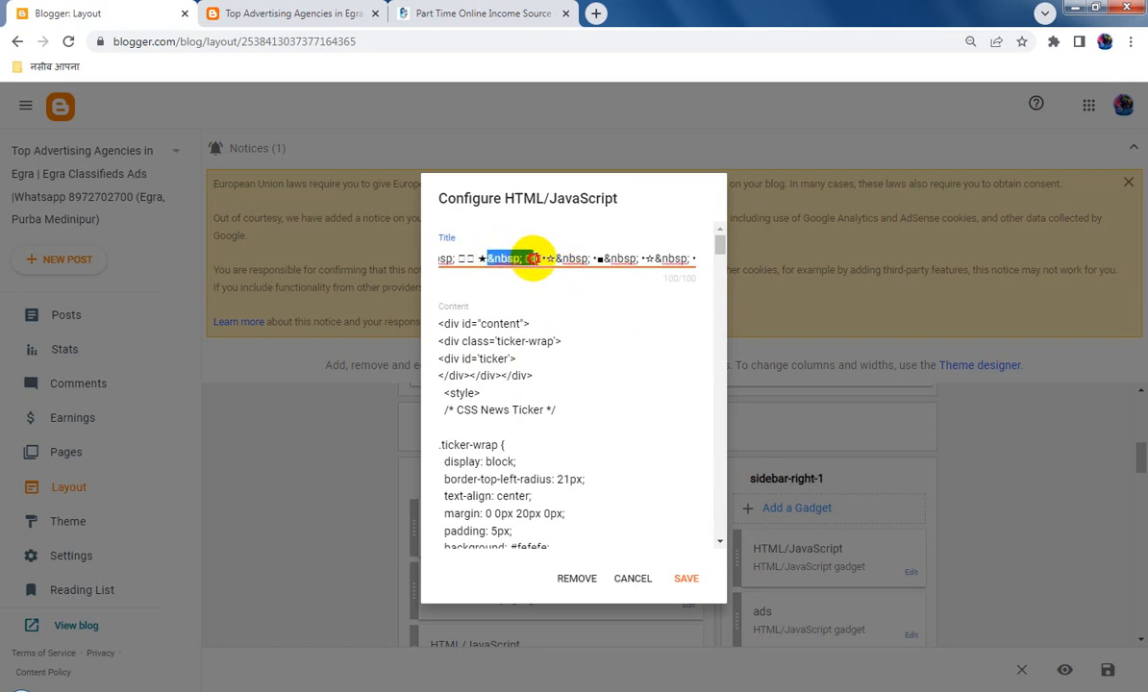
key(BackSpace)
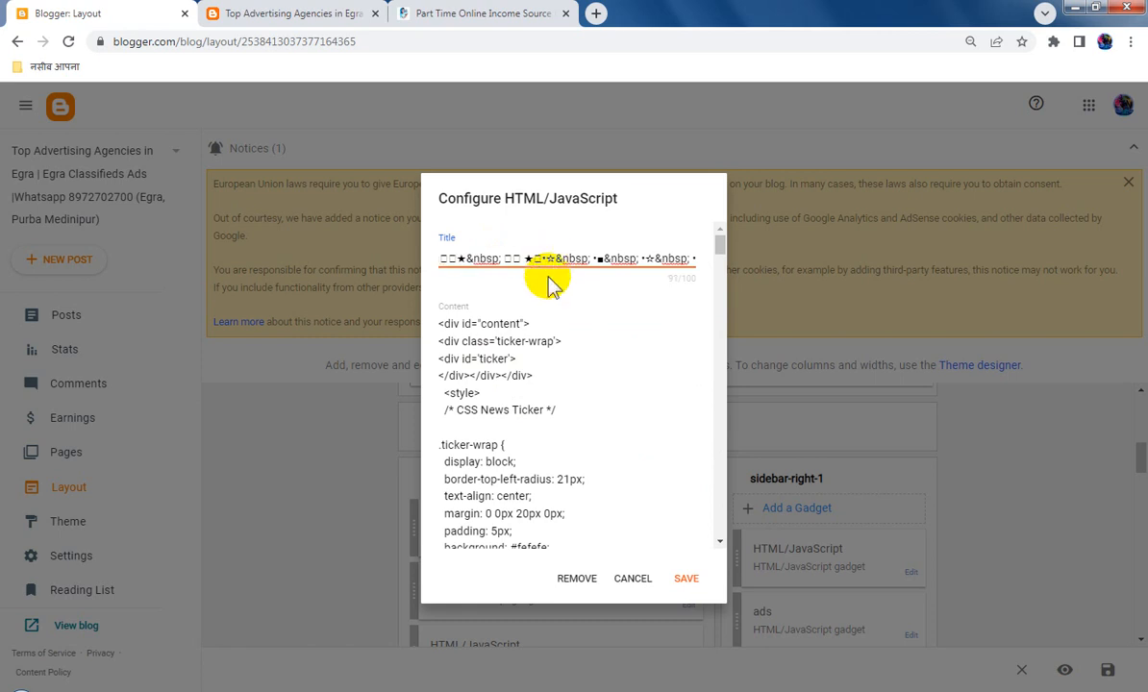
drag(512, 258, 467, 257)
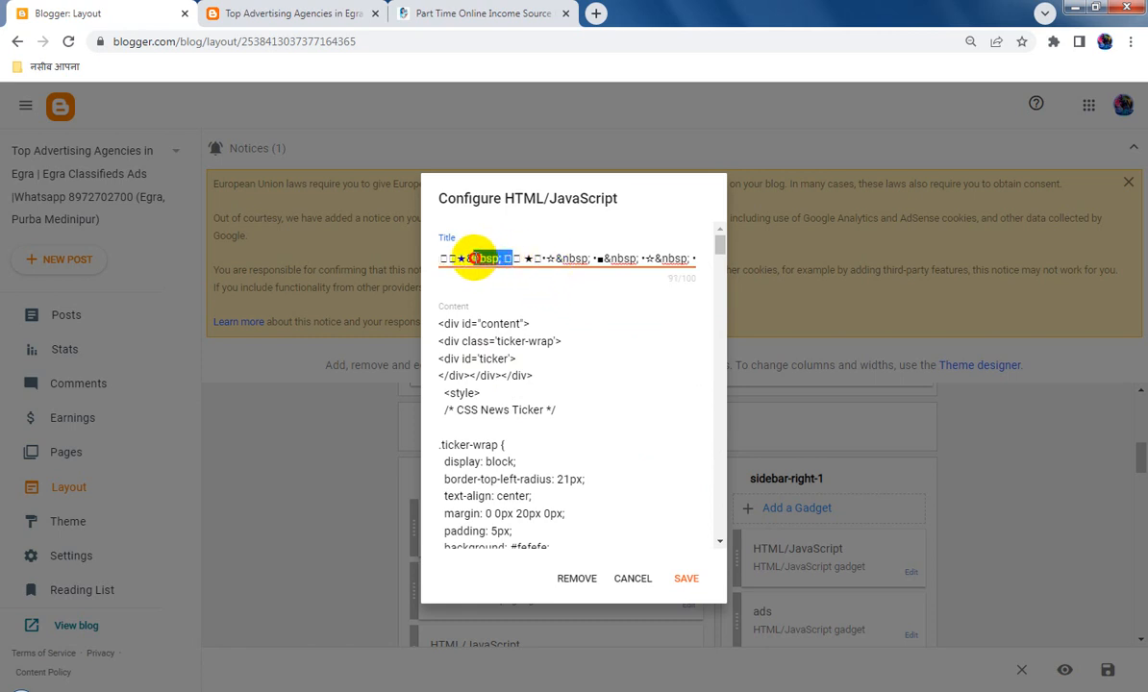
key(BackSpace)
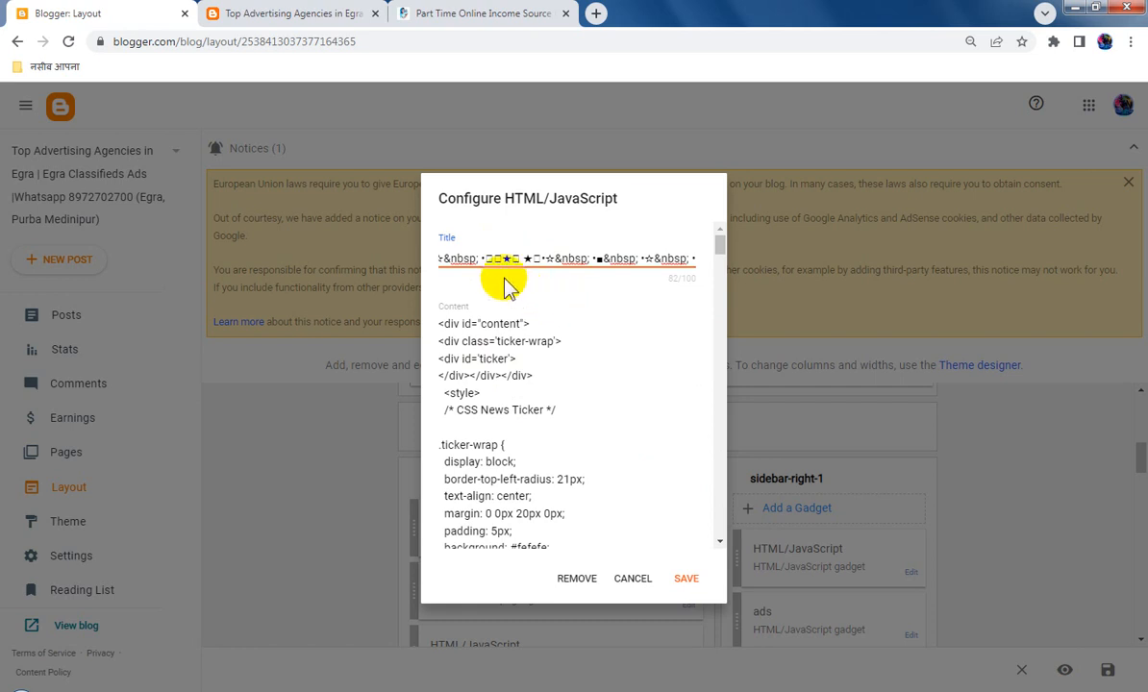
Step: Insert copied ■ symbols on both sides of the boxes that follow the two filled stars in the title
drag(492, 257, 485, 258)
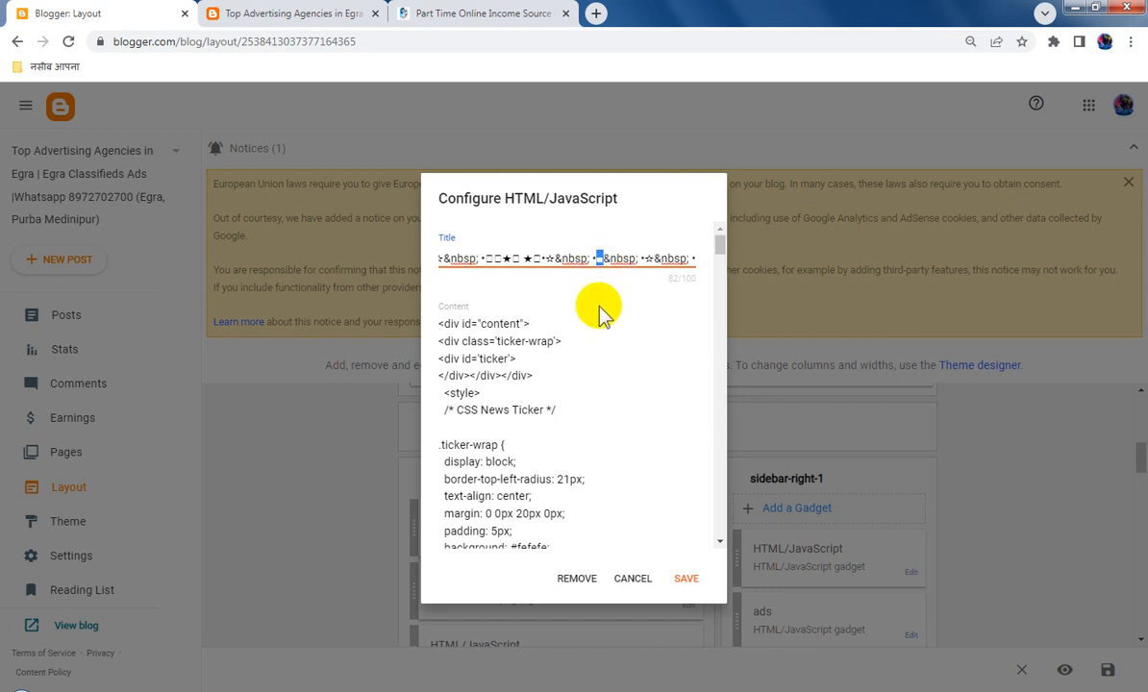
click(515, 259)
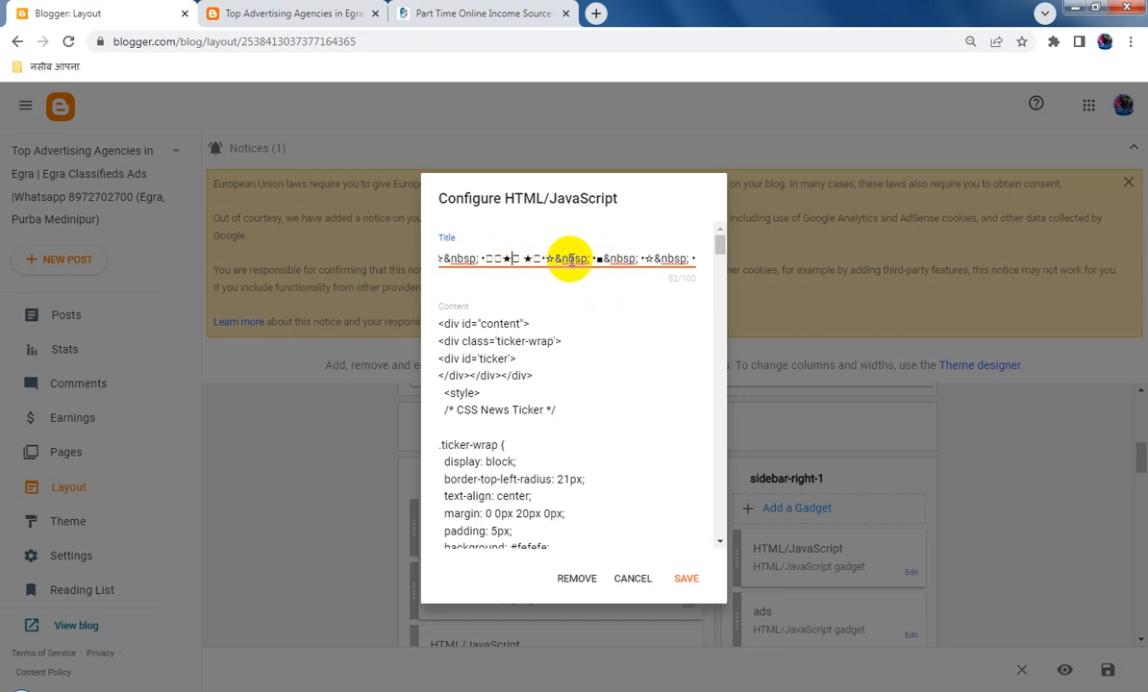
text(■)
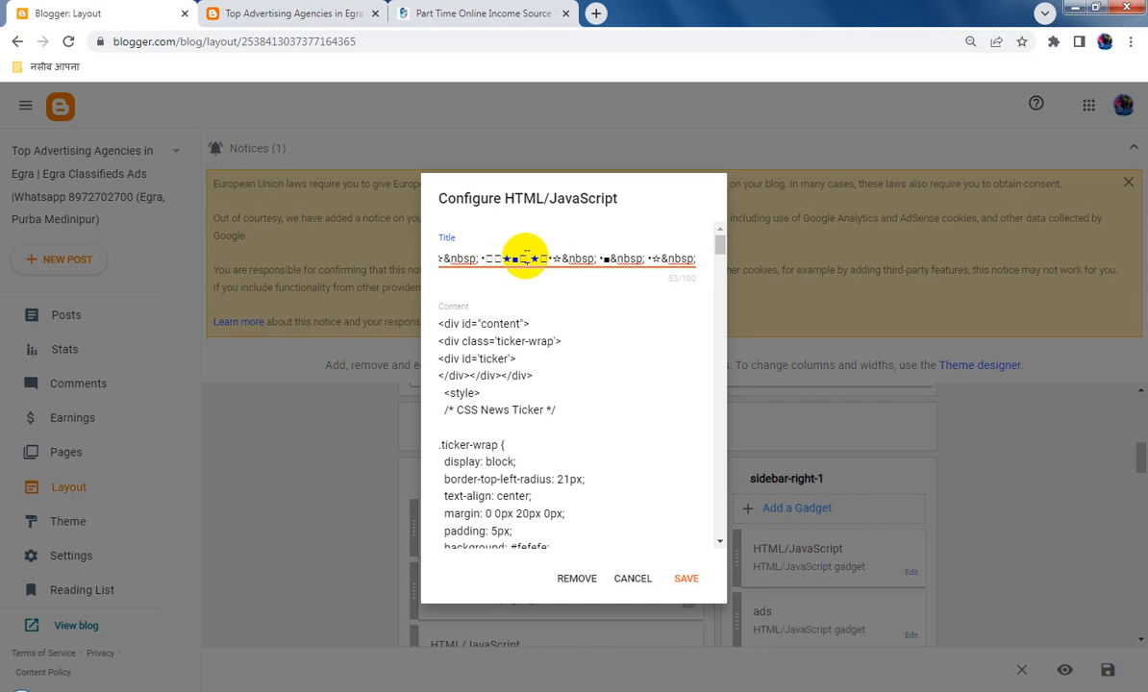
click(527, 258)
text(■)
click(554, 258)
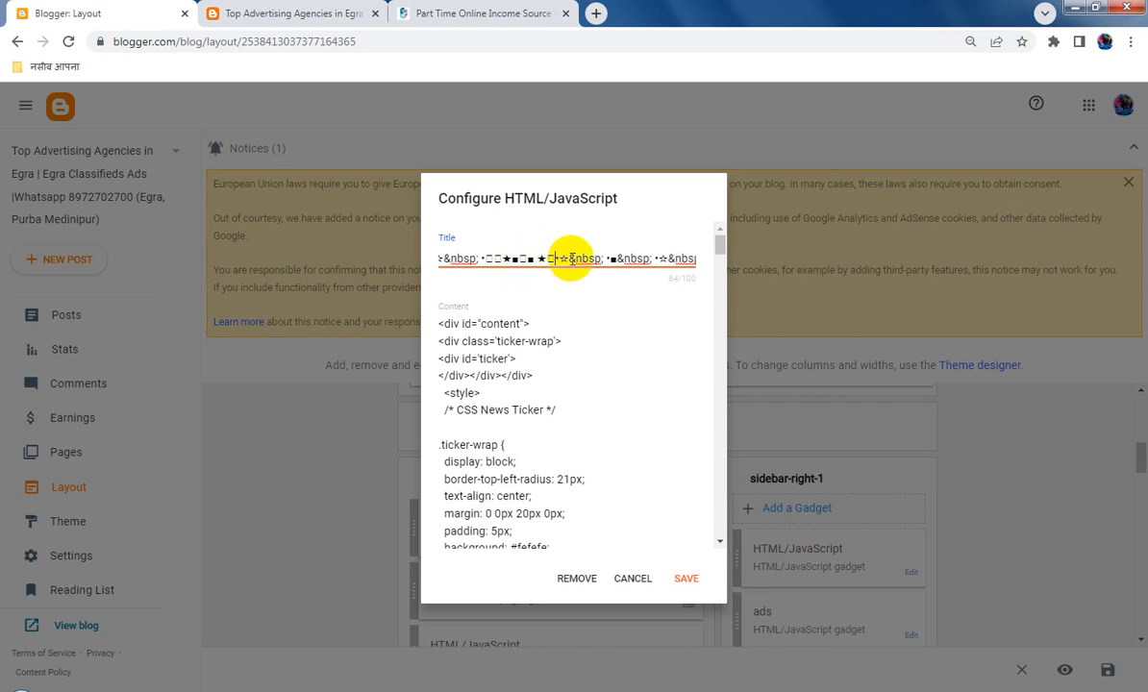
text(■)
text(■)
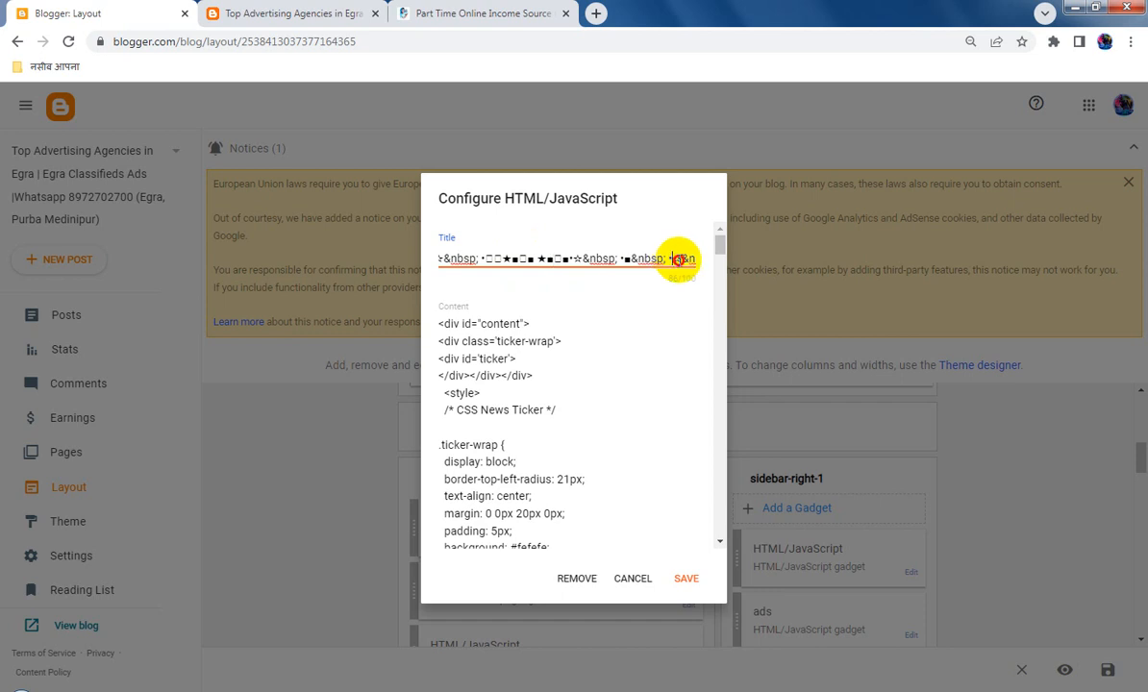
Step: Insert three copied bullets (•••) between the two boxes that precede the first filled star in the title
drag(679, 257, 643, 258)
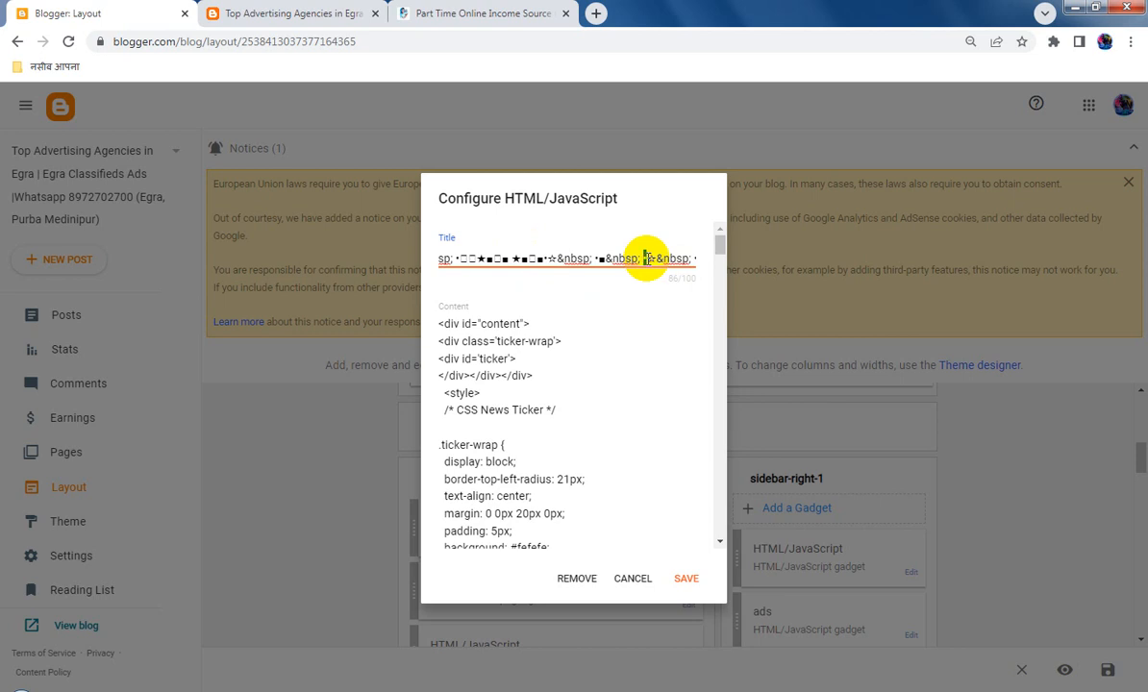
click(477, 259)
text(•)
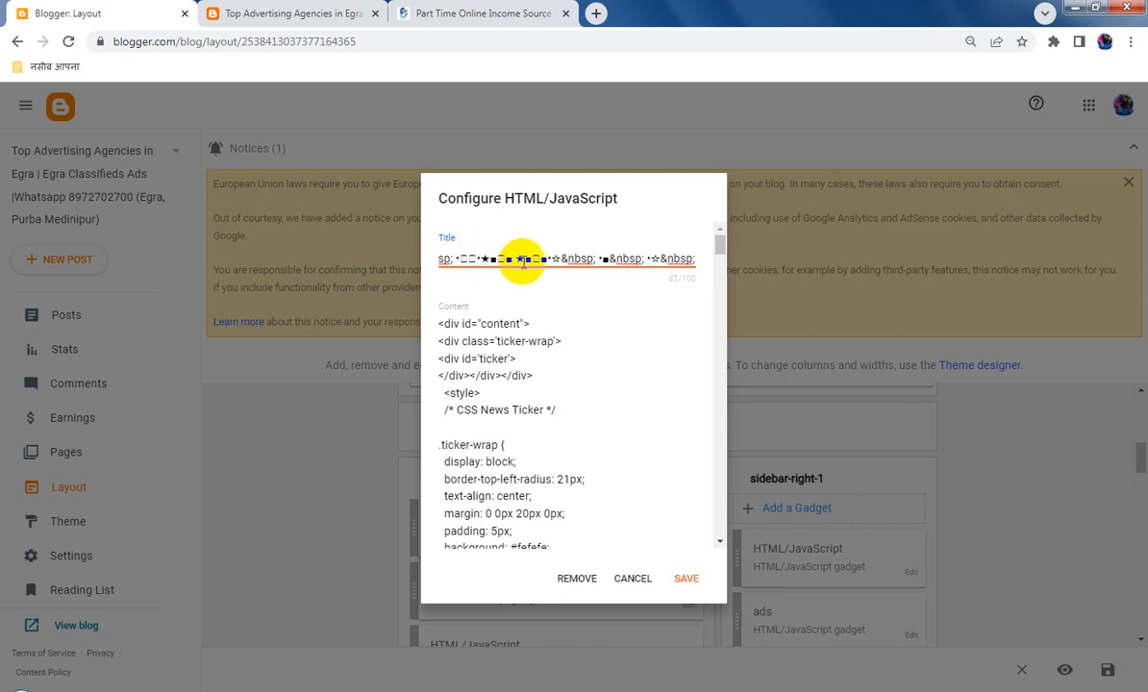
key(BackSpace)
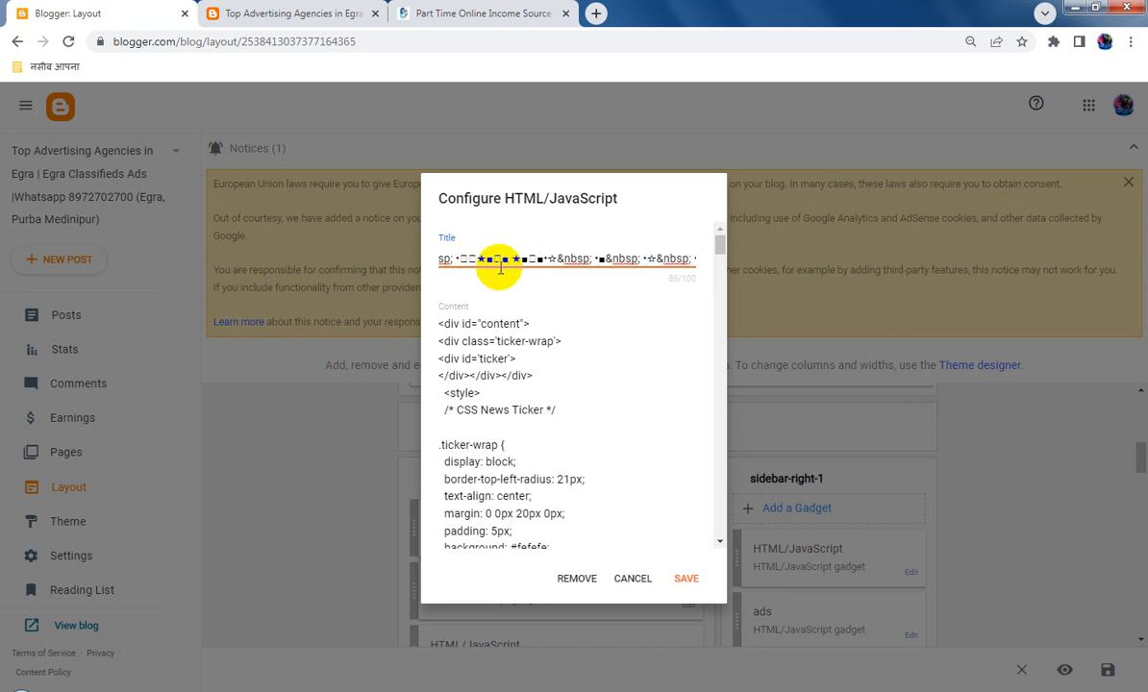
click(472, 259)
key(ctrl+v)
key(ctrl+v)
key(ctrl+v)
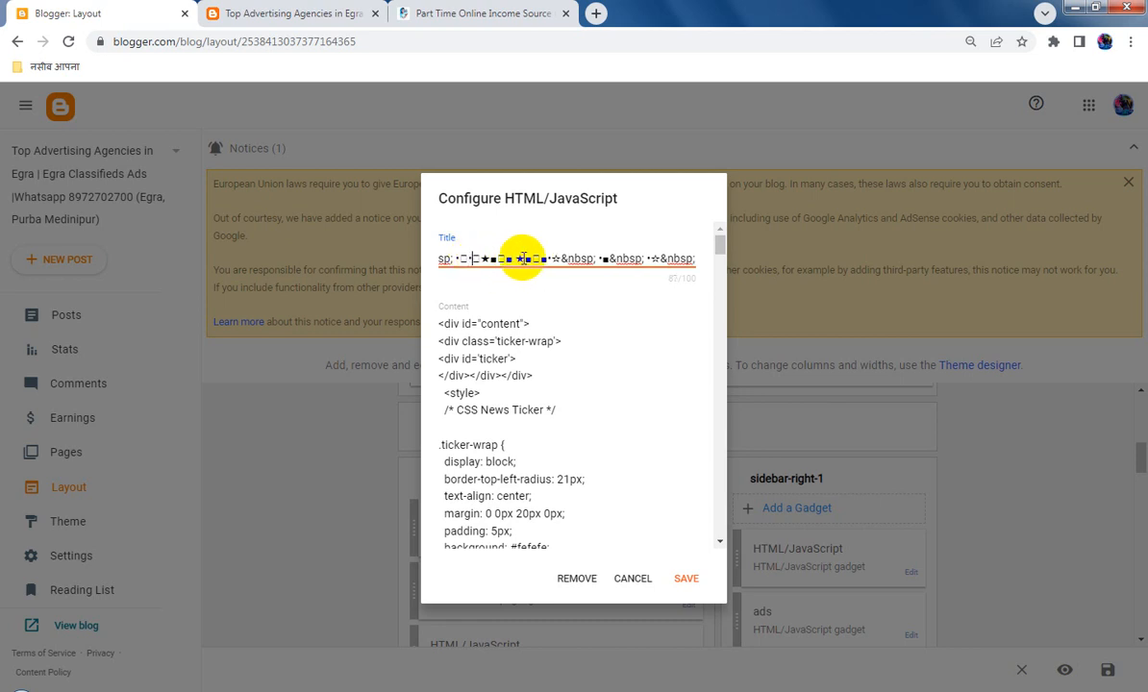
Step: Delete the "■ ★■□■" sequence after the first star group and extend the bullet following it to three (•••)
drag(534, 262, 548, 259)
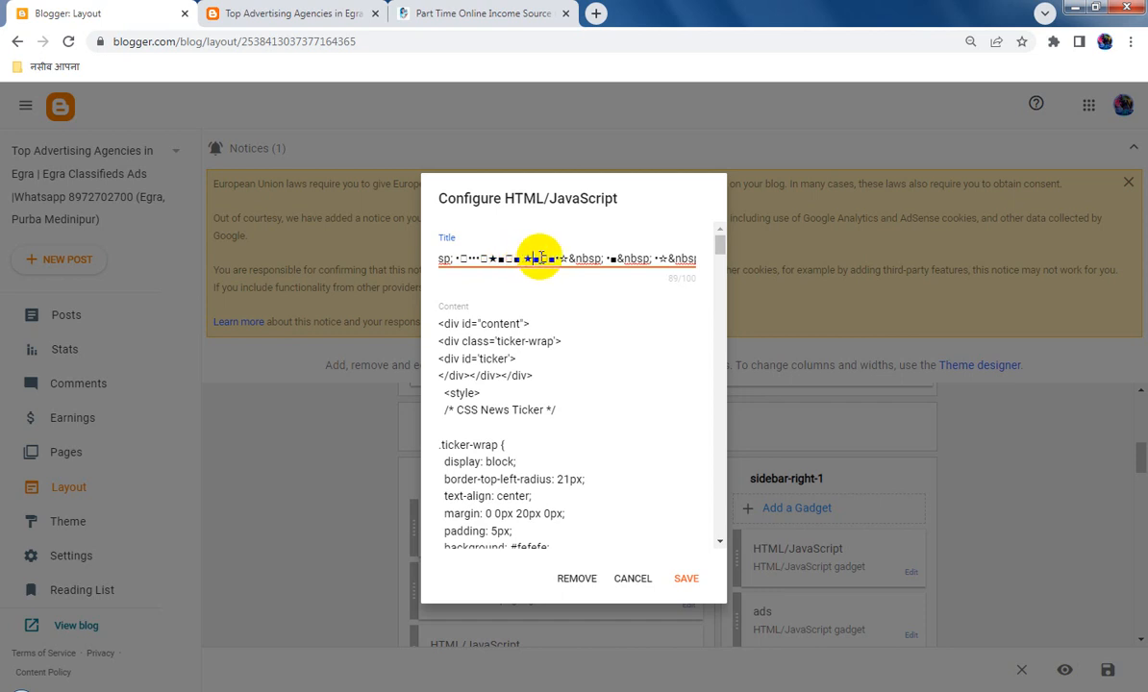
click(541, 259)
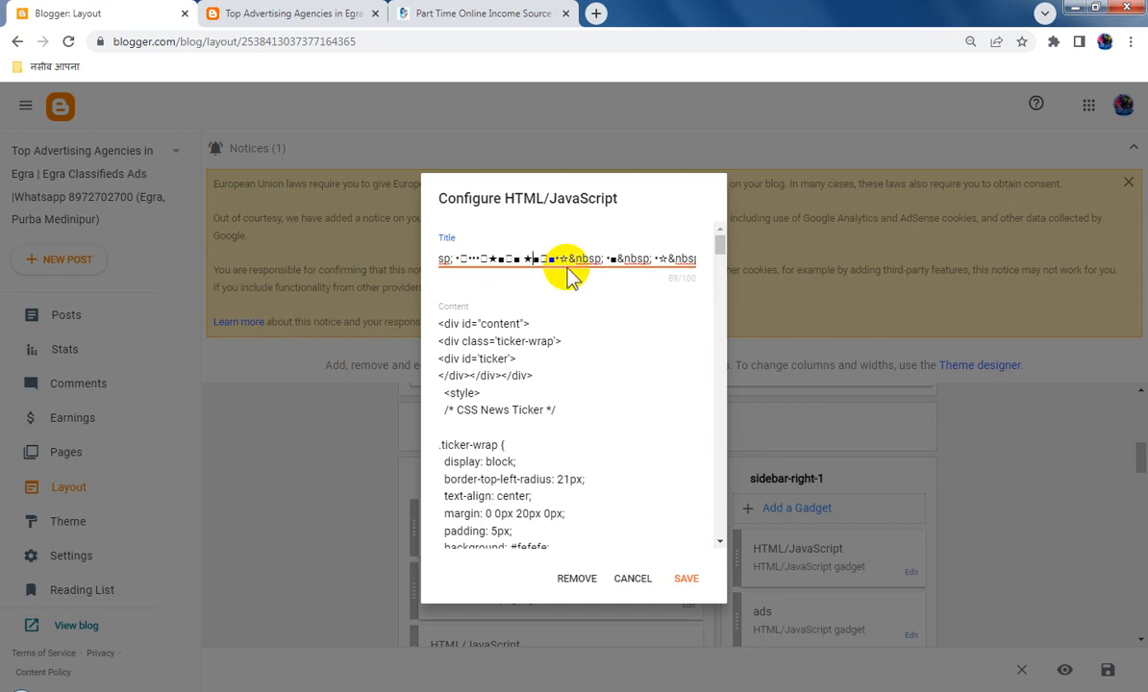
double_click(506, 257)
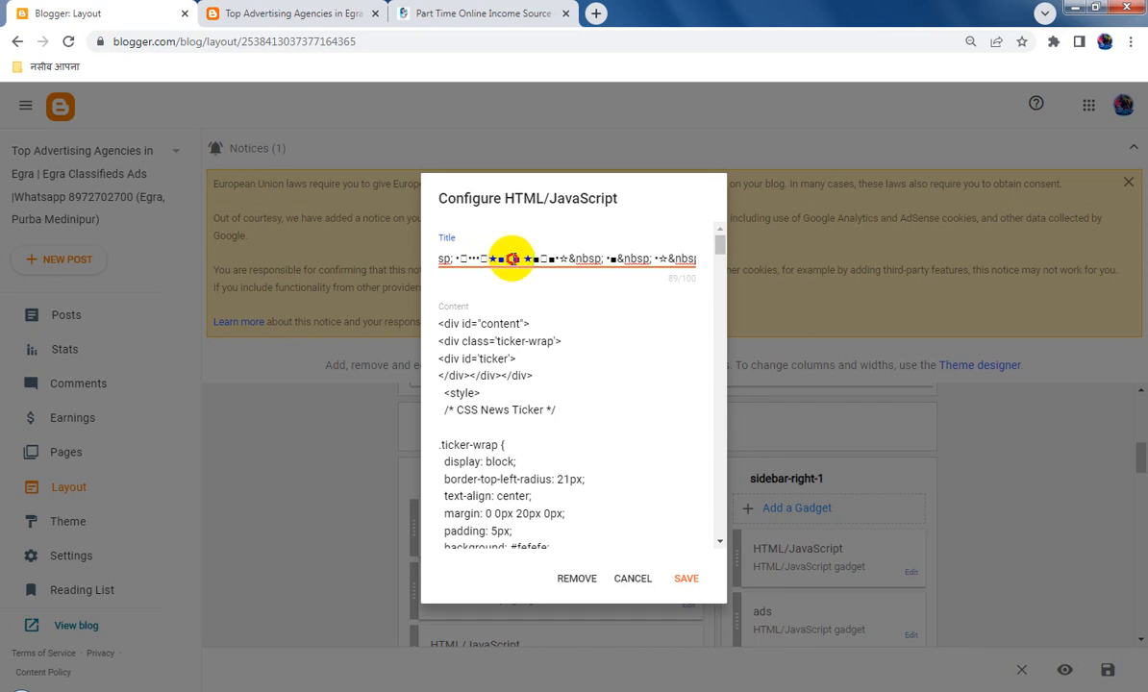
drag(512, 258, 540, 258)
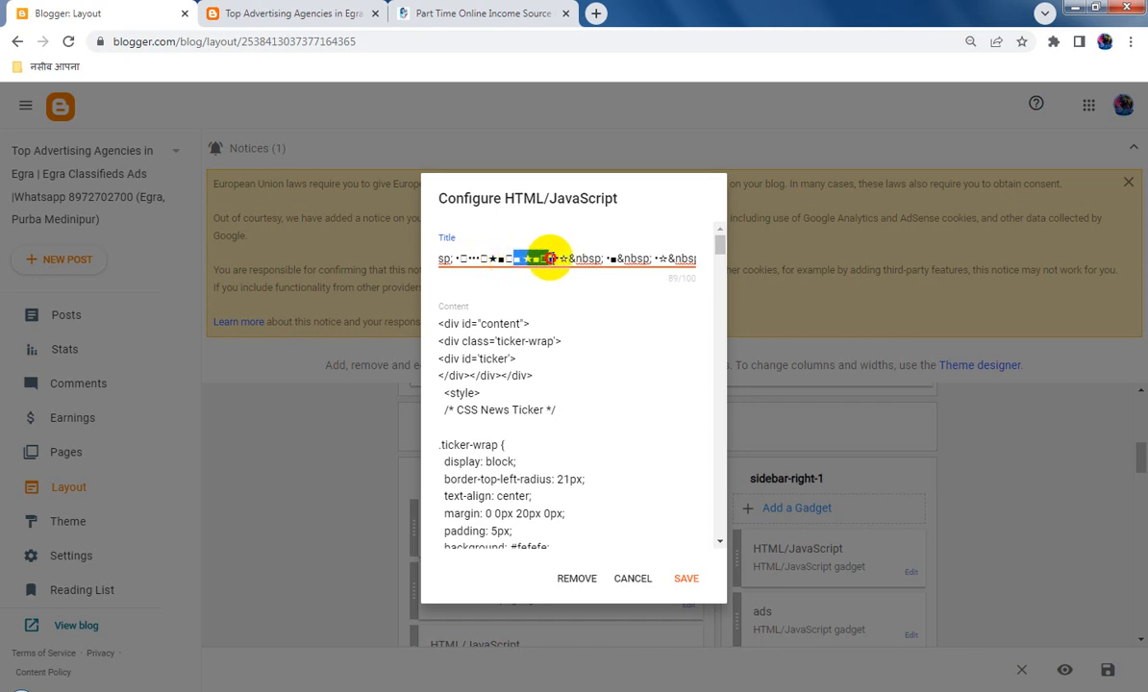
key(BackSpace)
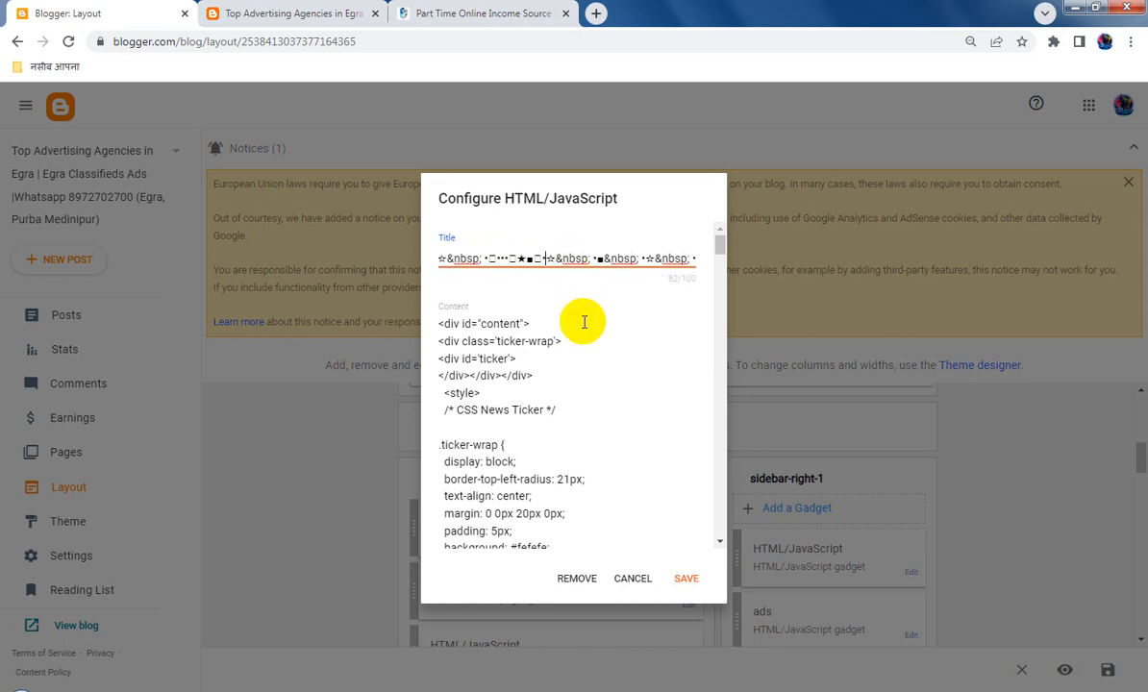
key(ctrl+v)
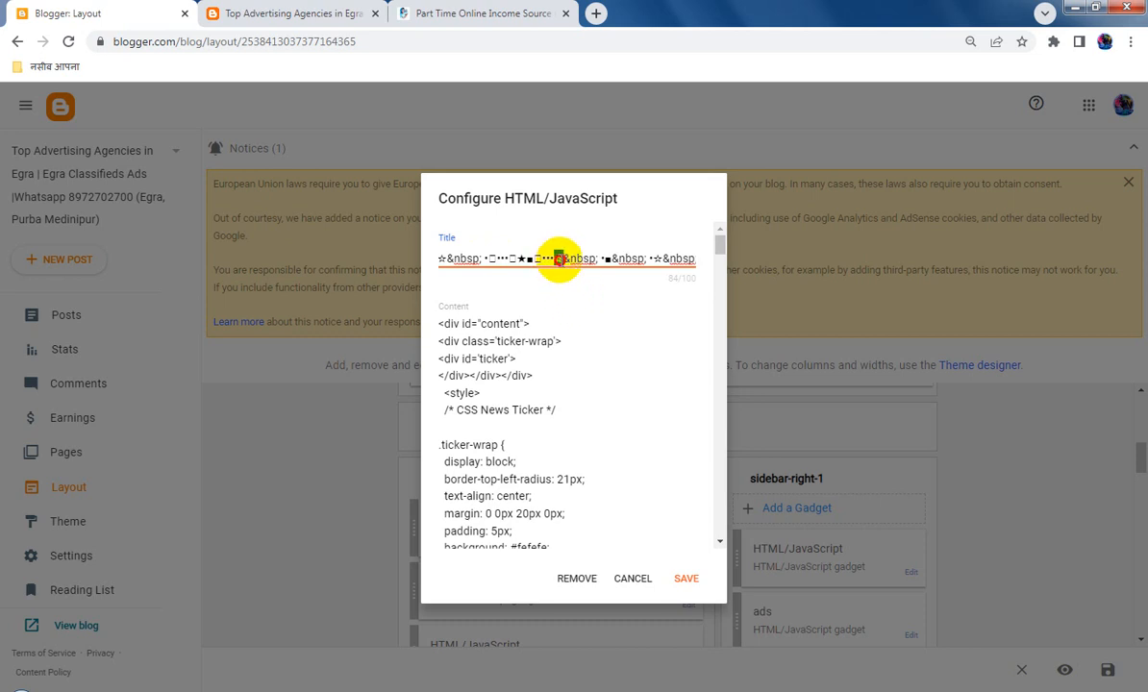
Step: Place a ☆ inside each bullet group and cut the finished pattern •••☆□★■□☆••• out of the title
key(BackSpace)
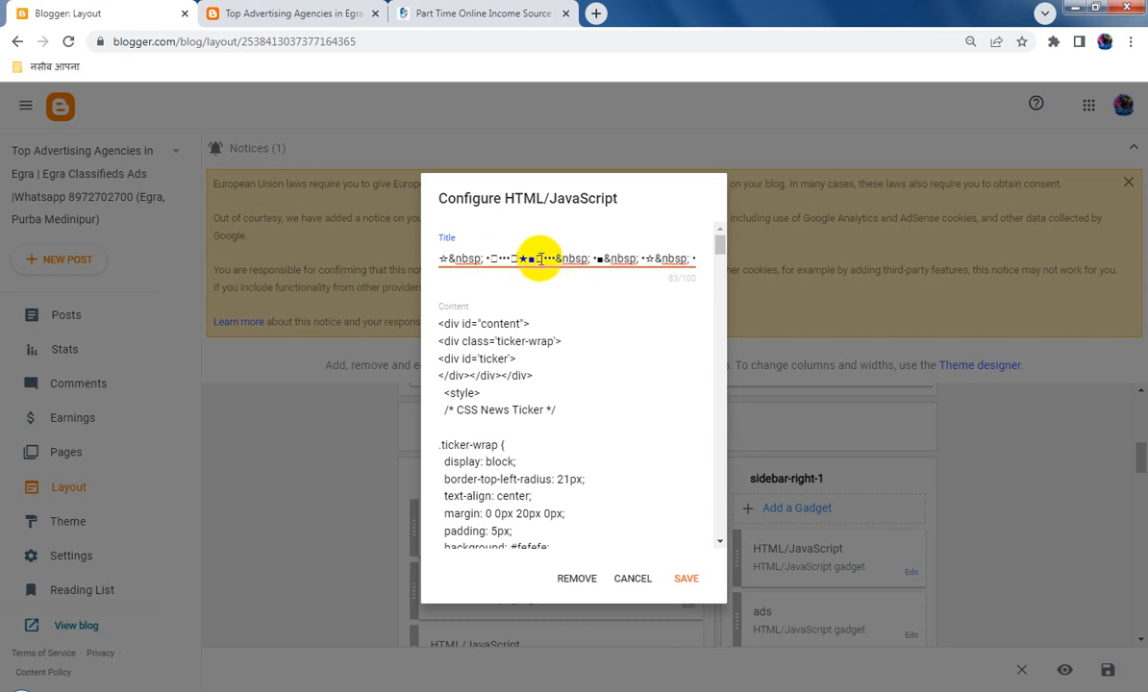
text(☆)
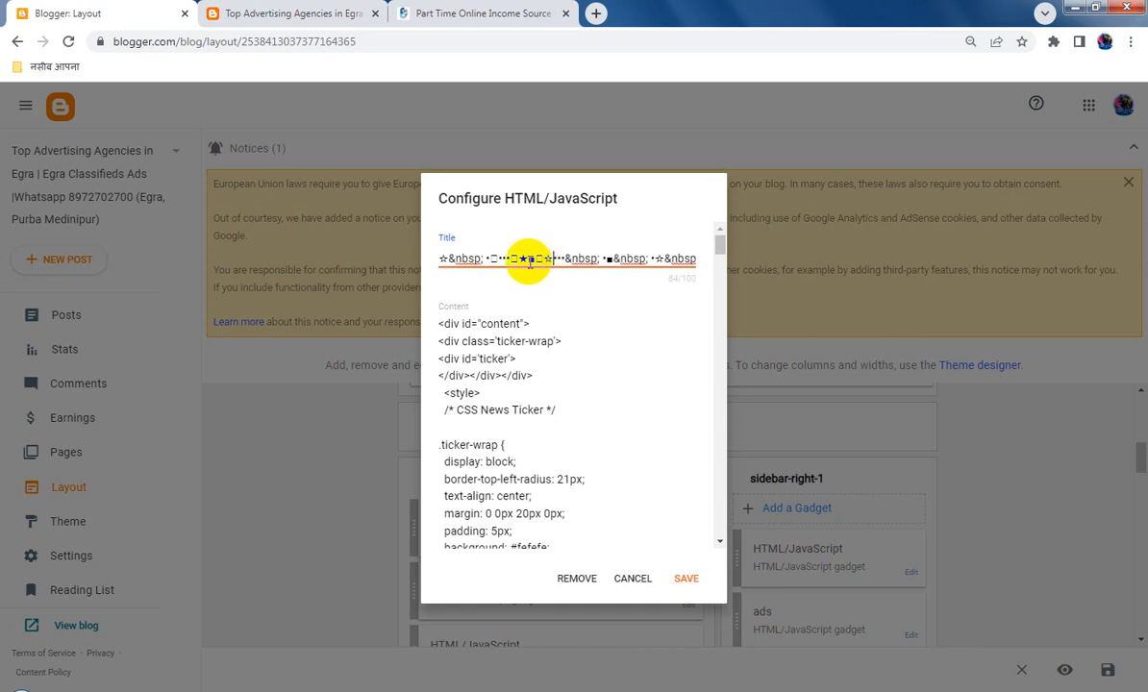
key(ctrl+v)
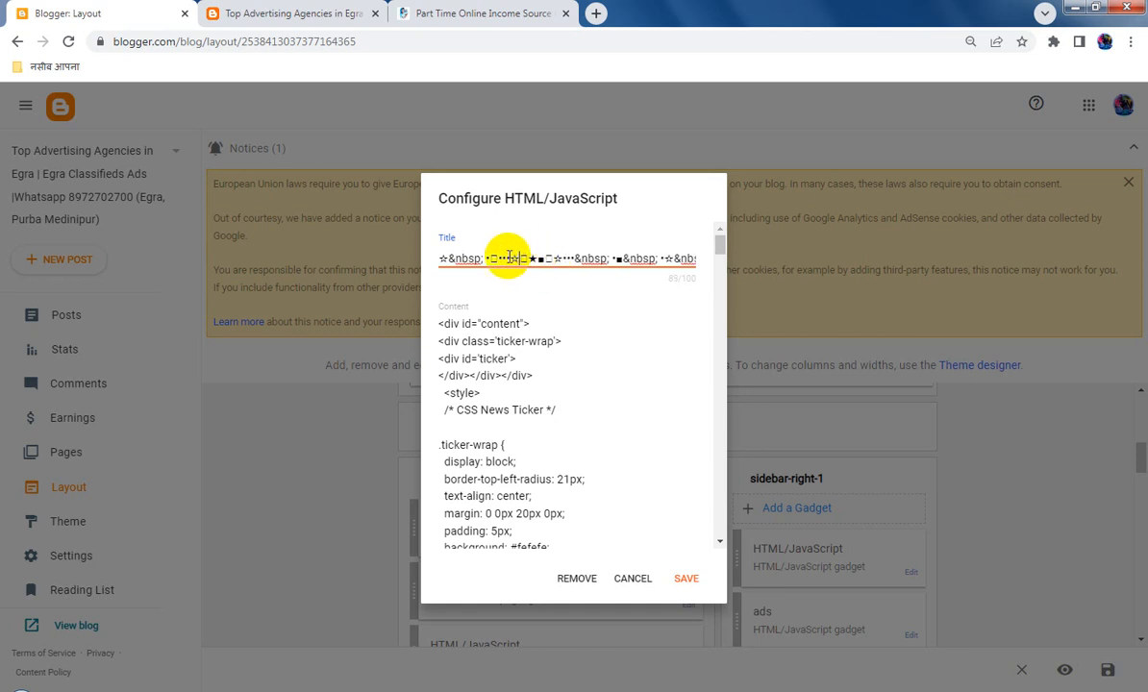
drag(502, 260, 572, 261)
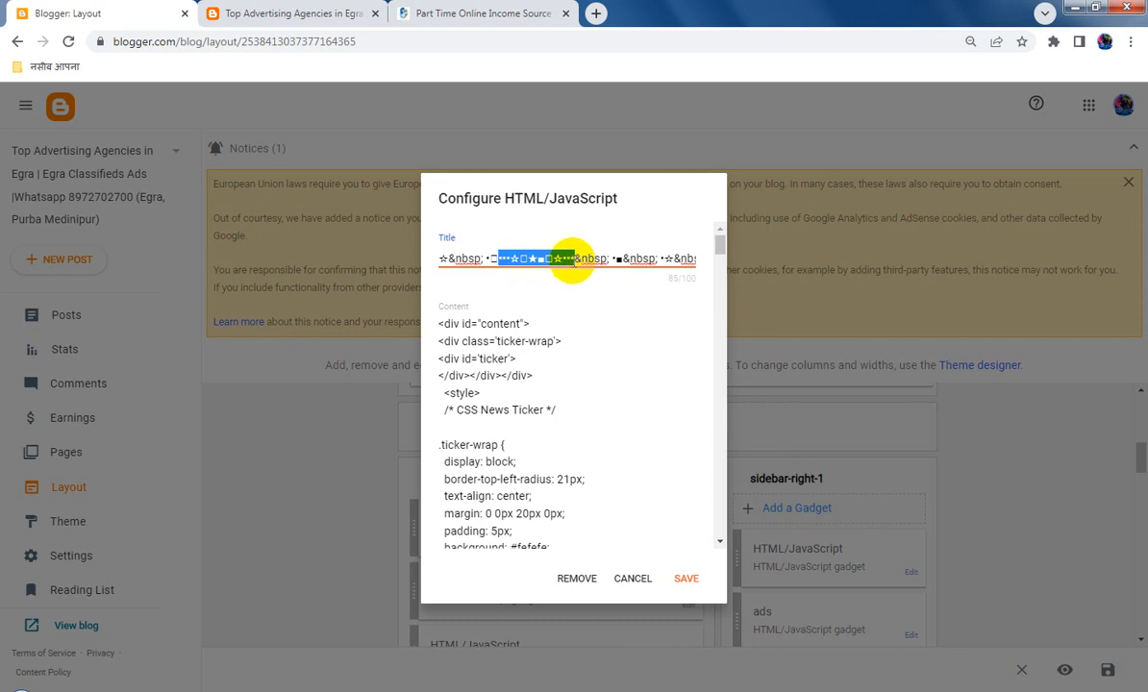
key(BackSpace)
Step: Clear the remaining gadget title, then save the HTML/JavaScript gadget and the layout
key(ctrl+a)
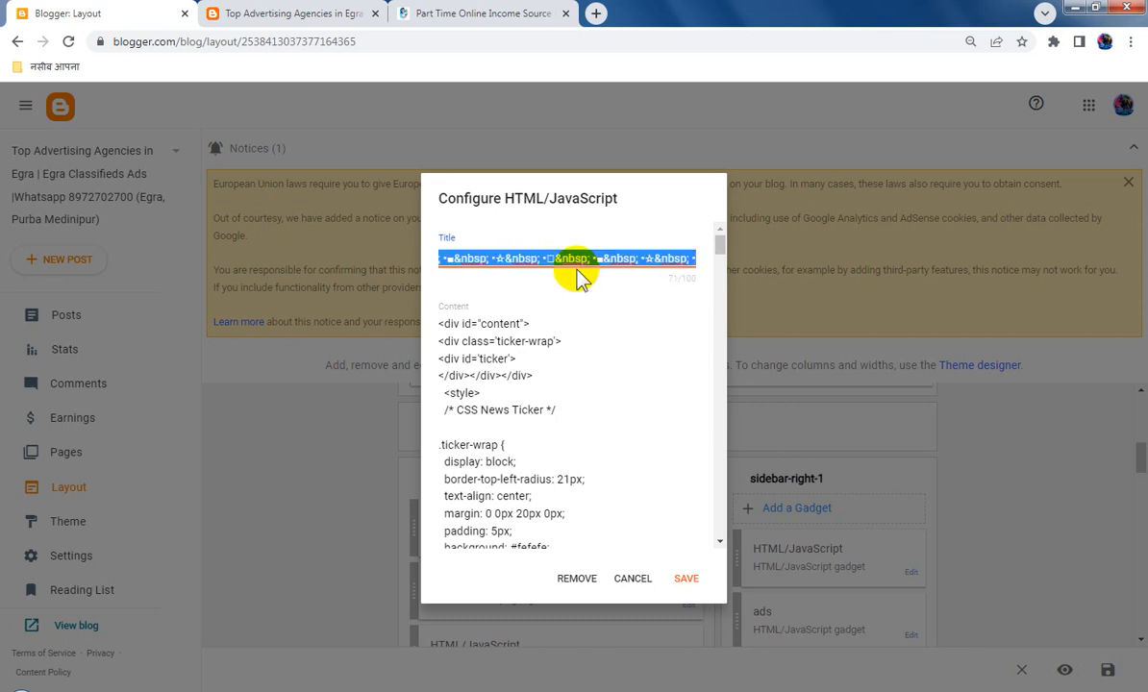
key(BackSpace)
click(687, 578)
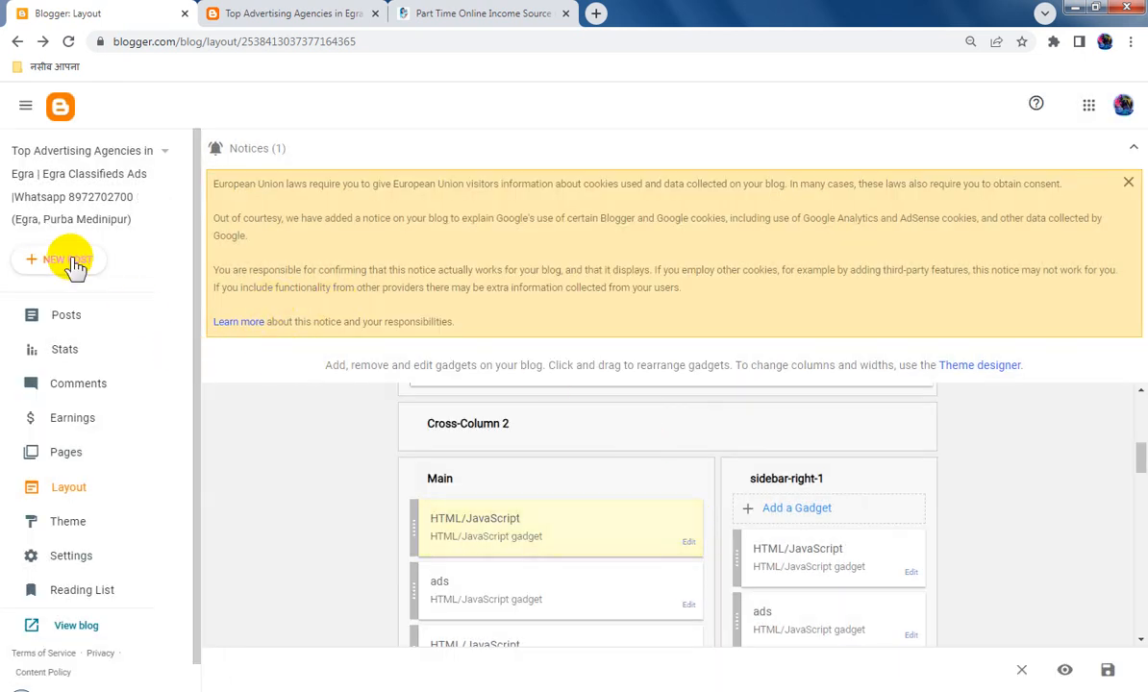
click(1106, 672)
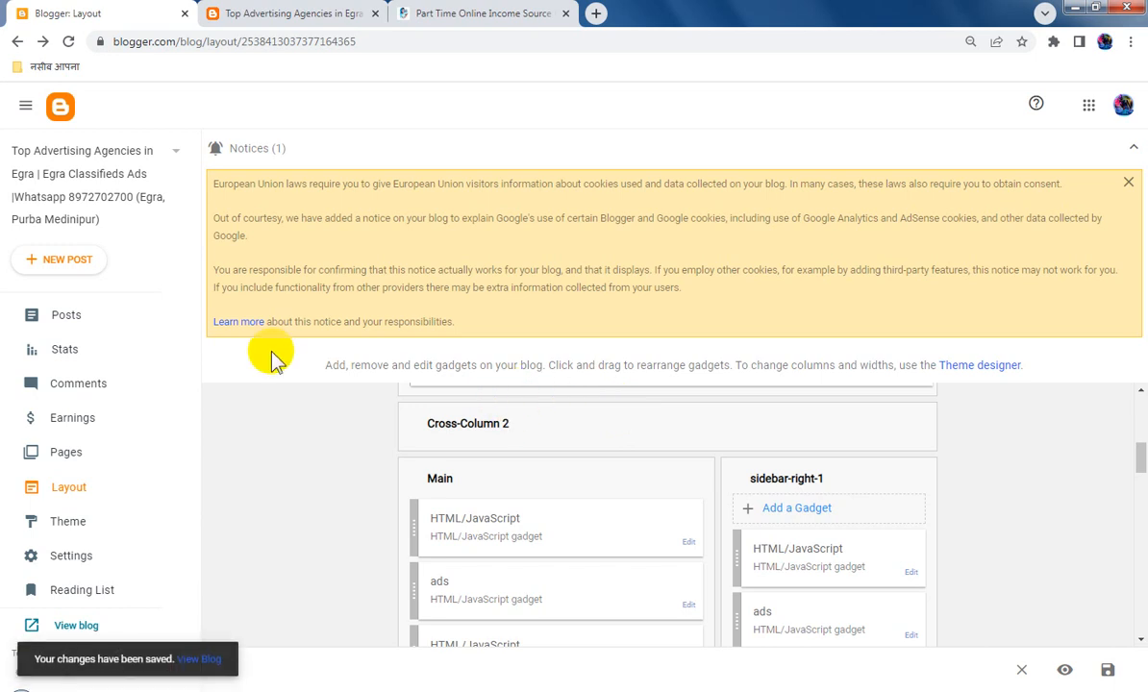
Step: Create a new blog post and give it the cut pattern •••☆□★■□☆••• as its title
click(85, 326)
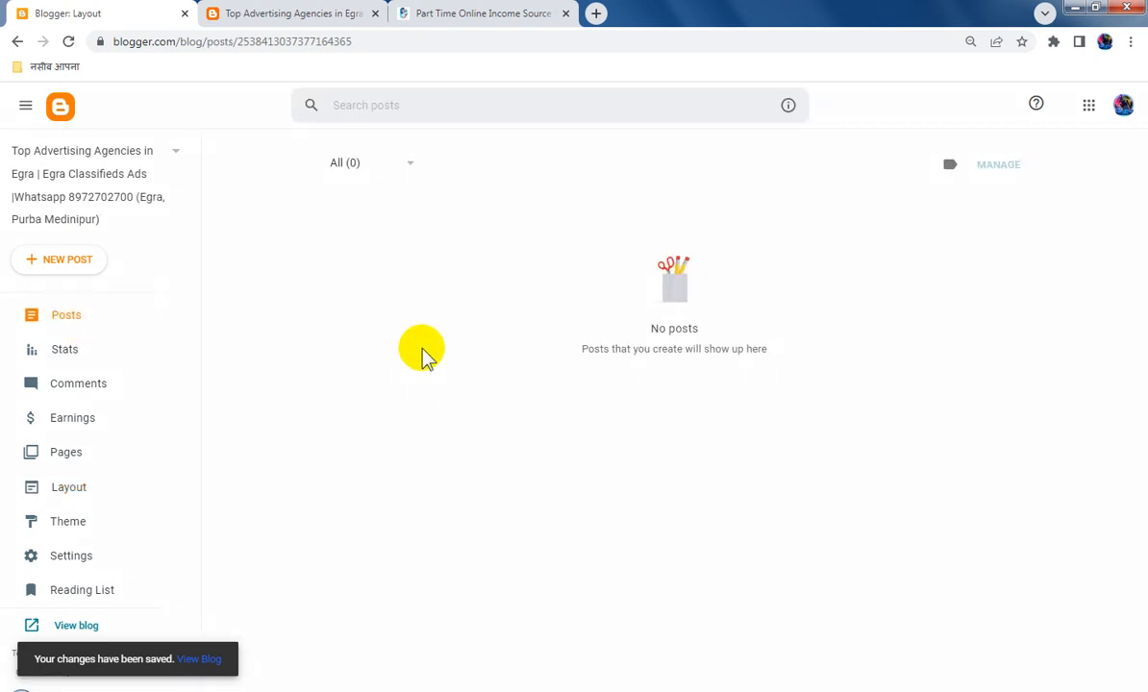
click(84, 258)
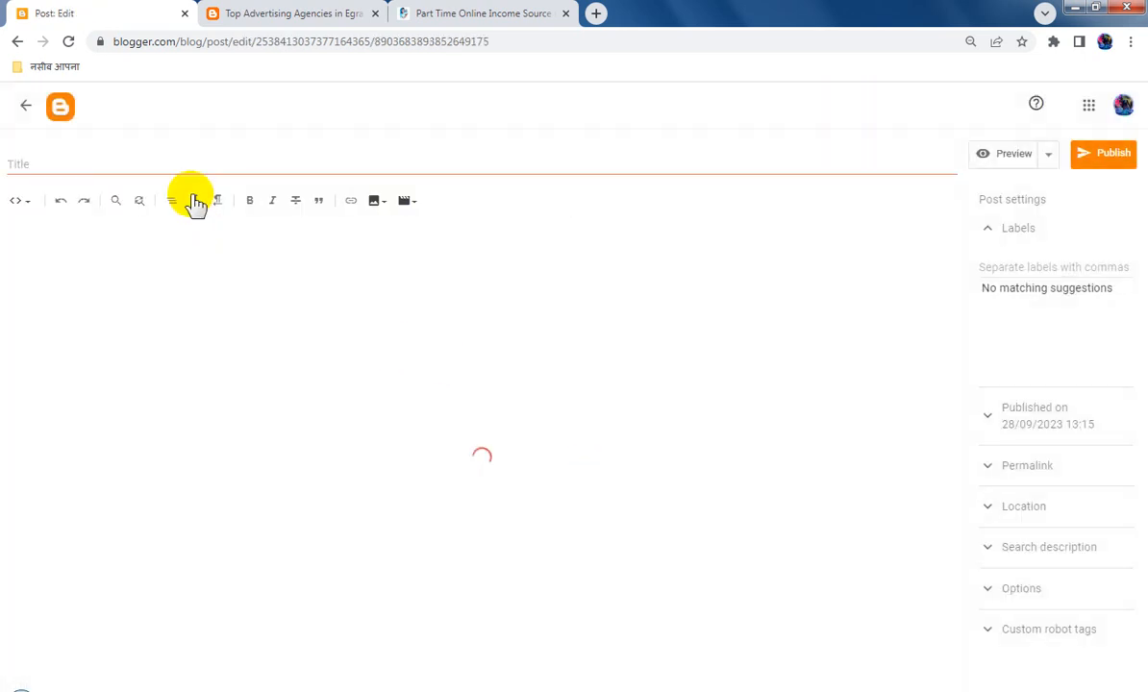
click(237, 163)
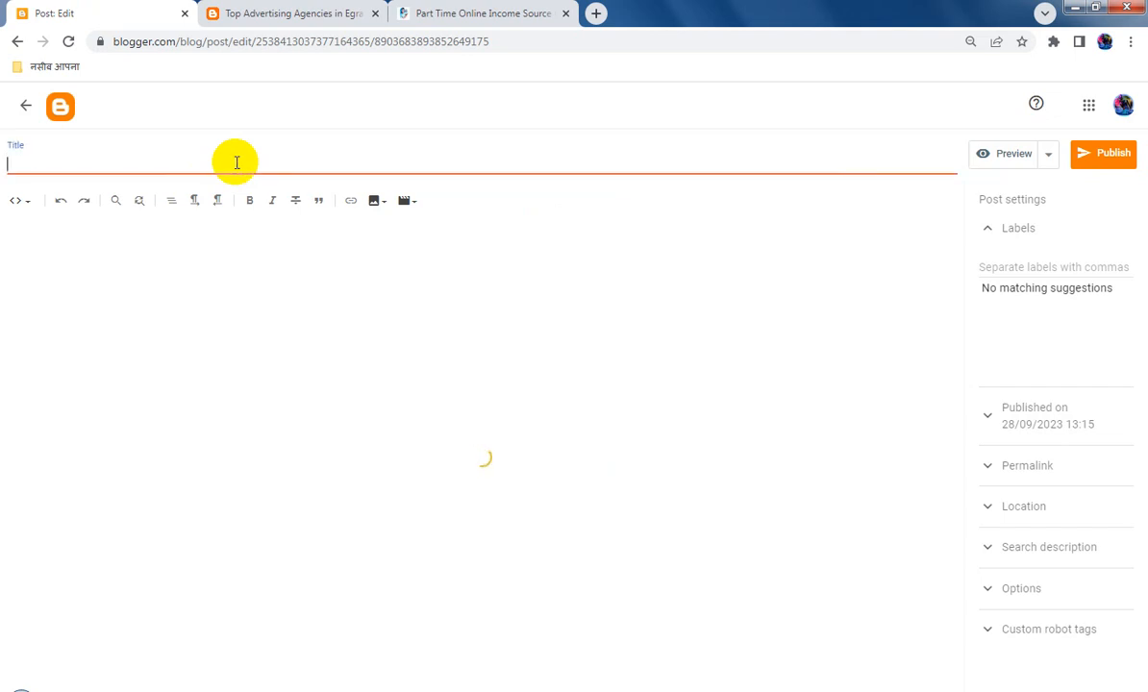
text(•••☆□★■□☆•••)
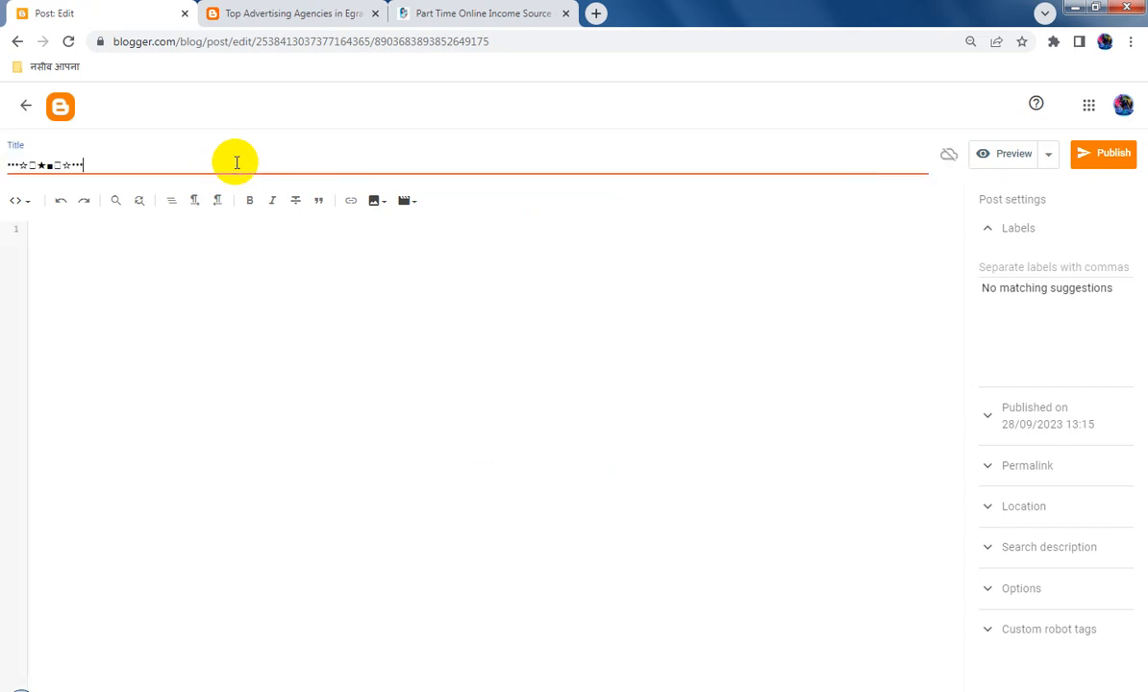
Step: Save the new post as a draft and return to the posts list
click(1046, 169)
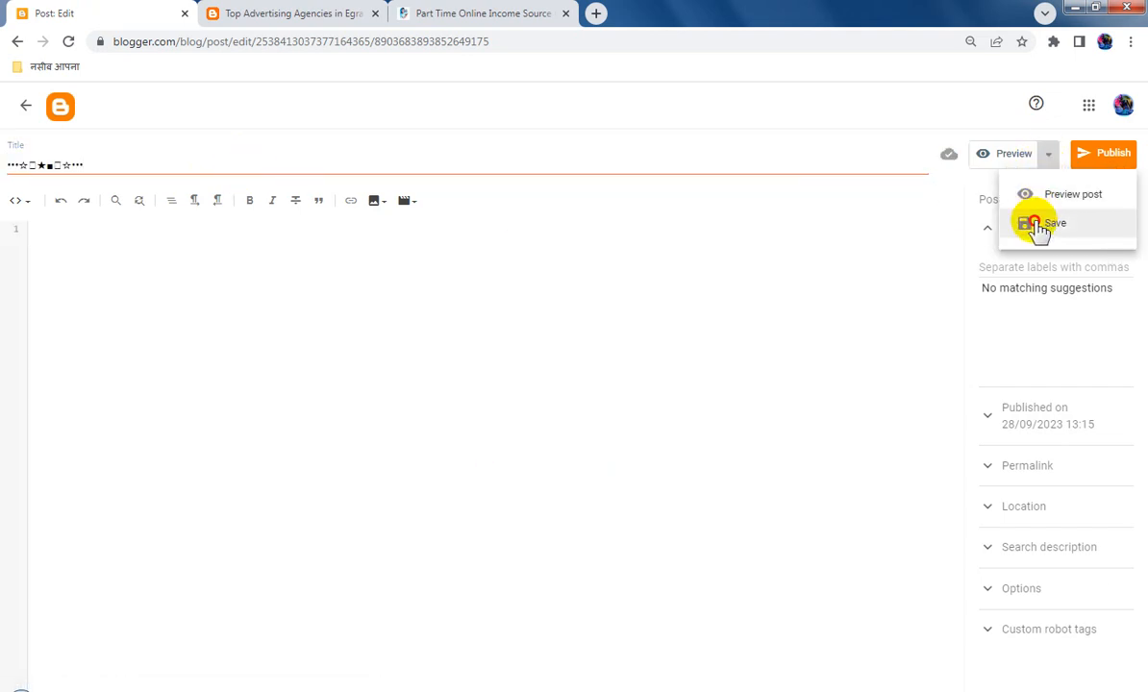
click(1038, 223)
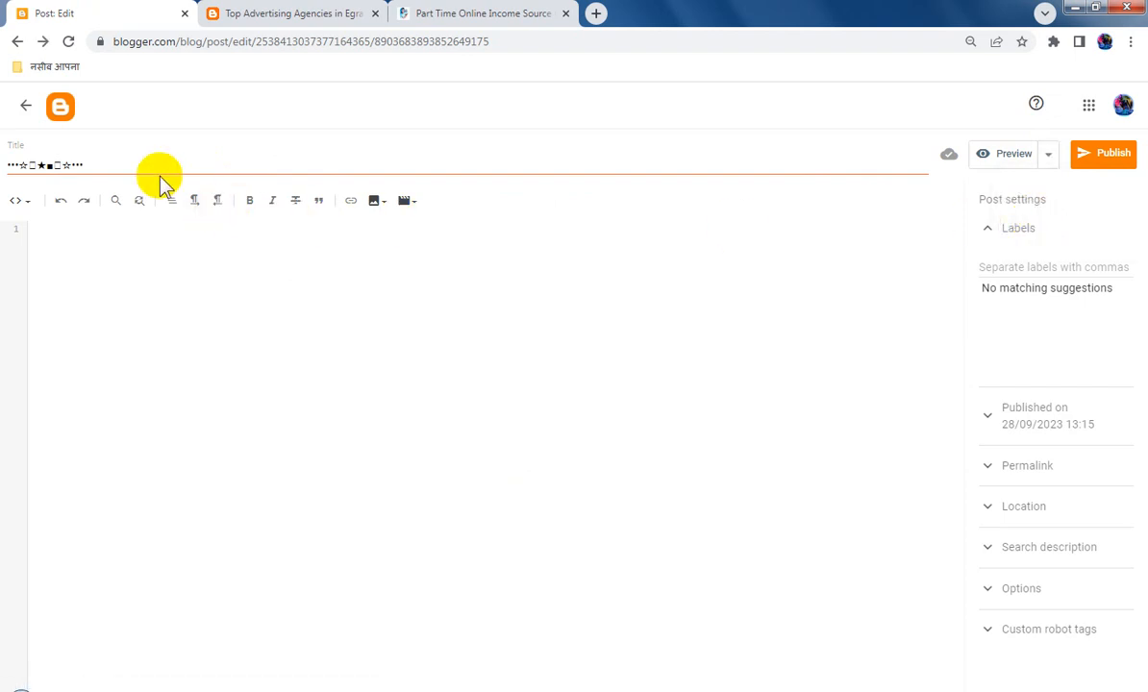
click(26, 108)
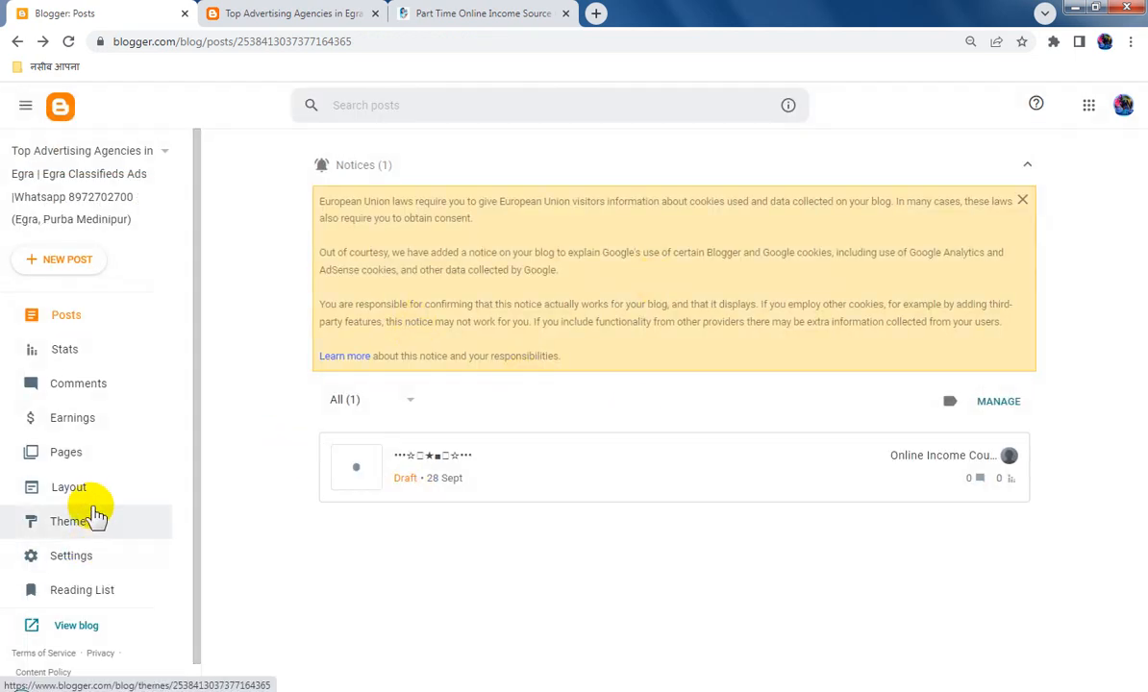
Step: Look through the blog's basic and privacy settings, and dismiss the downloads bar on the live blog page
click(88, 557)
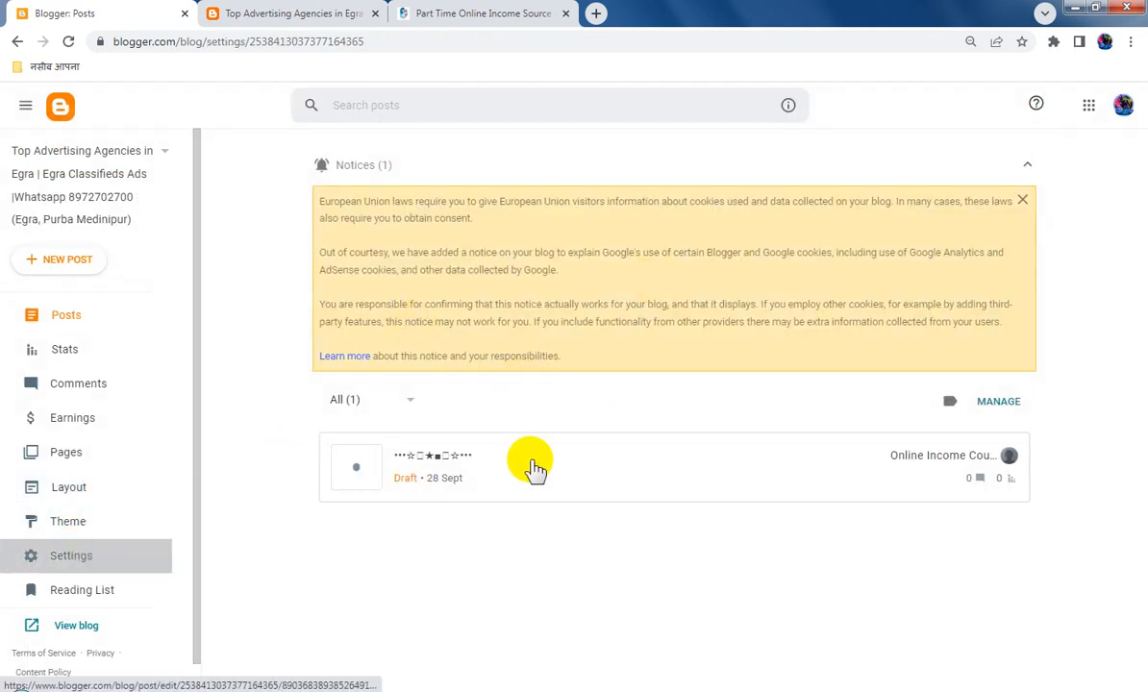
scroll(428, 471, down, 4)
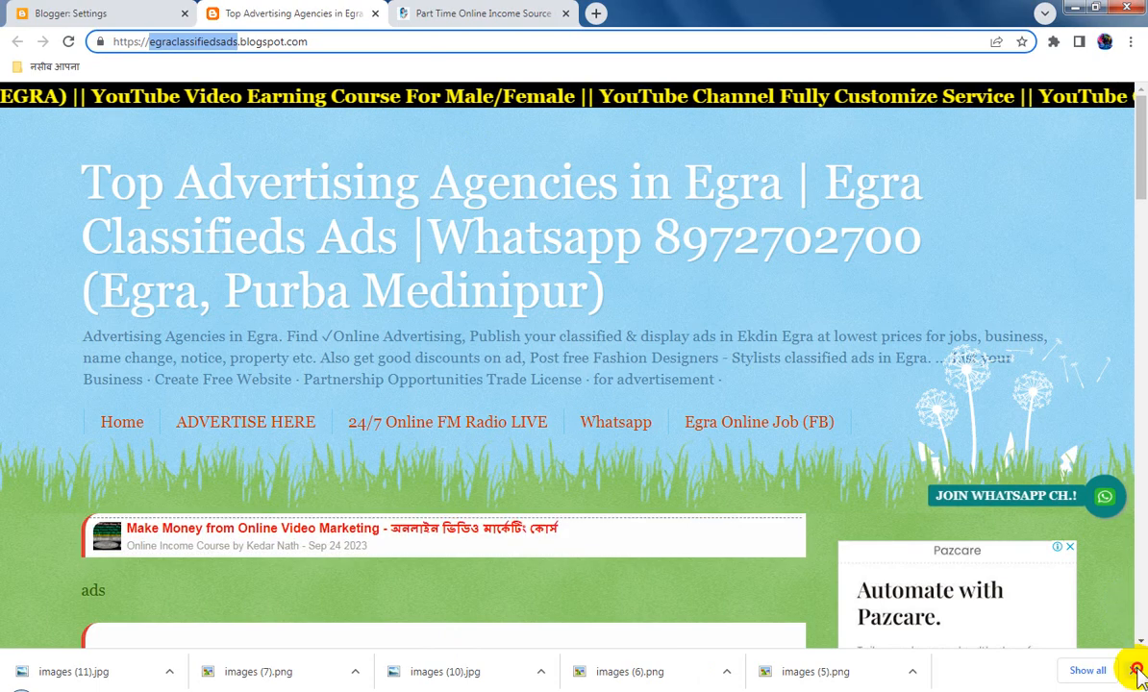
click(1138, 669)
click(142, 14)
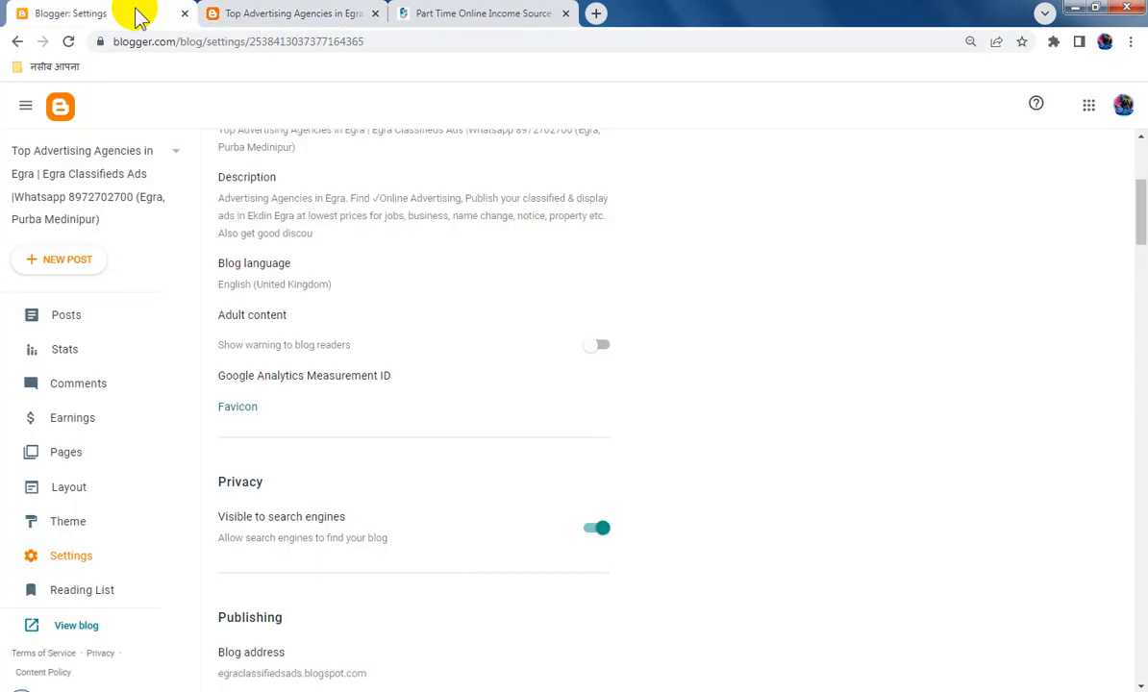
Step: Set the blog's mobile theme to Custom in the theme's mobile settings and save the choice
click(112, 518)
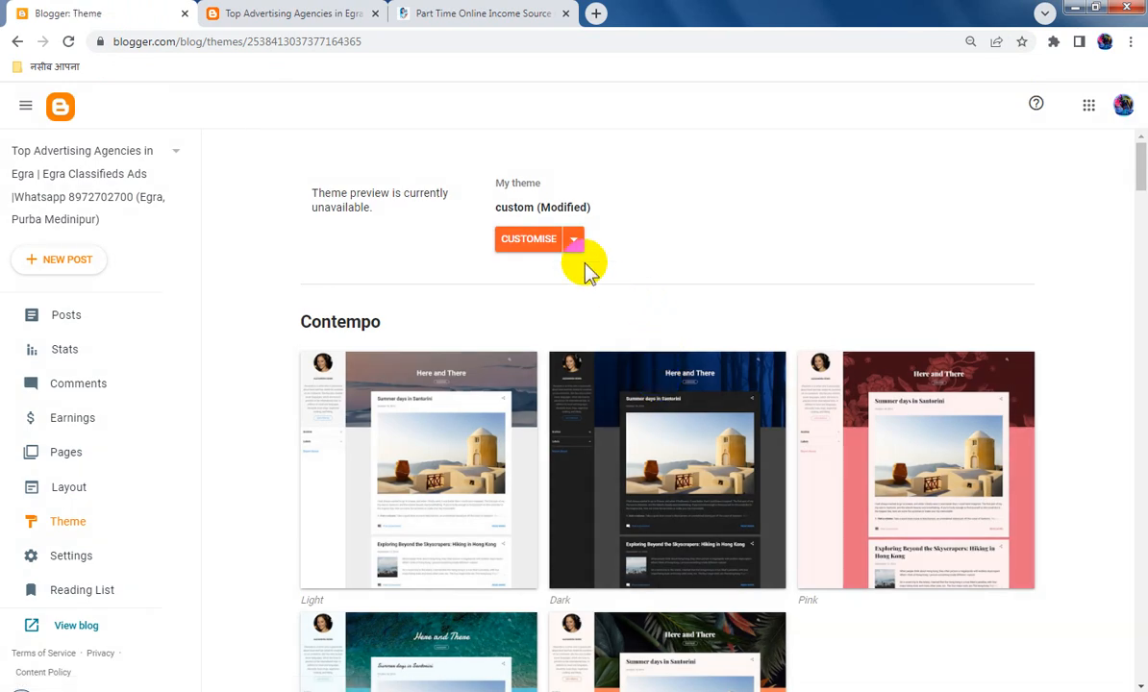
click(574, 242)
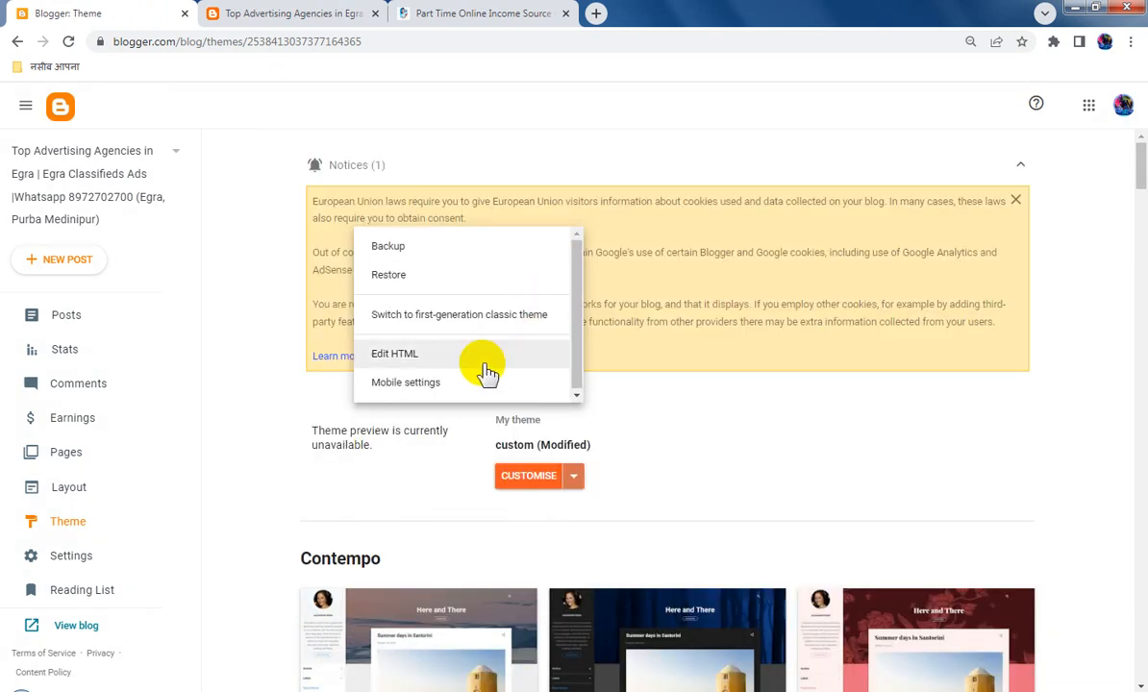
click(443, 383)
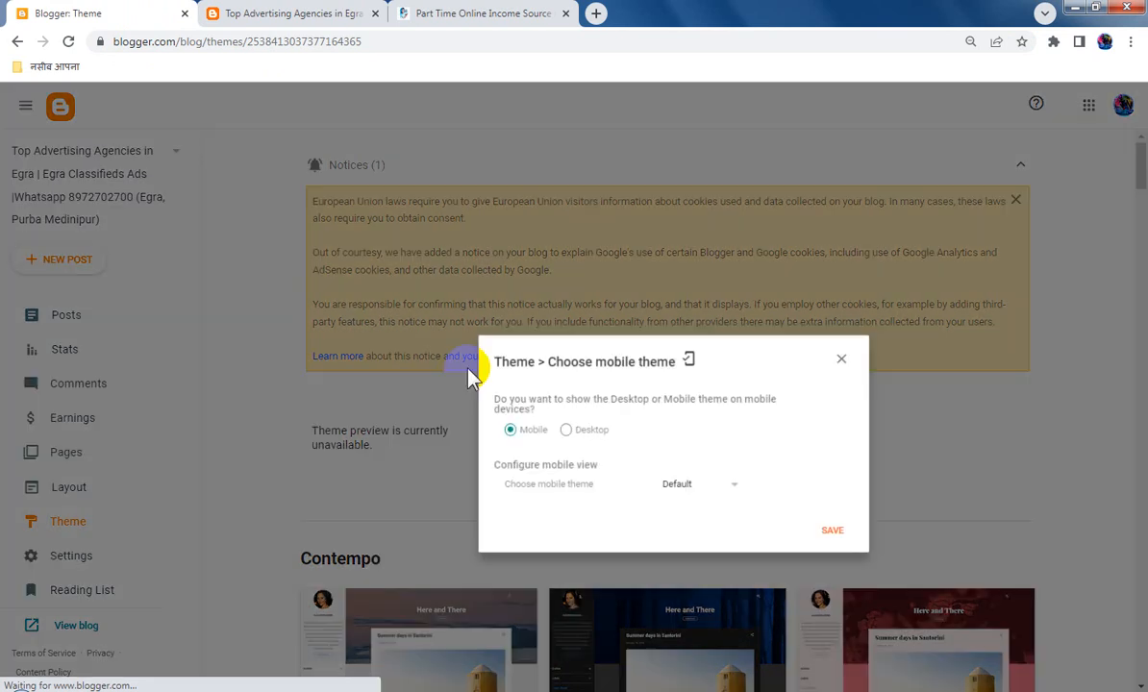
click(601, 433)
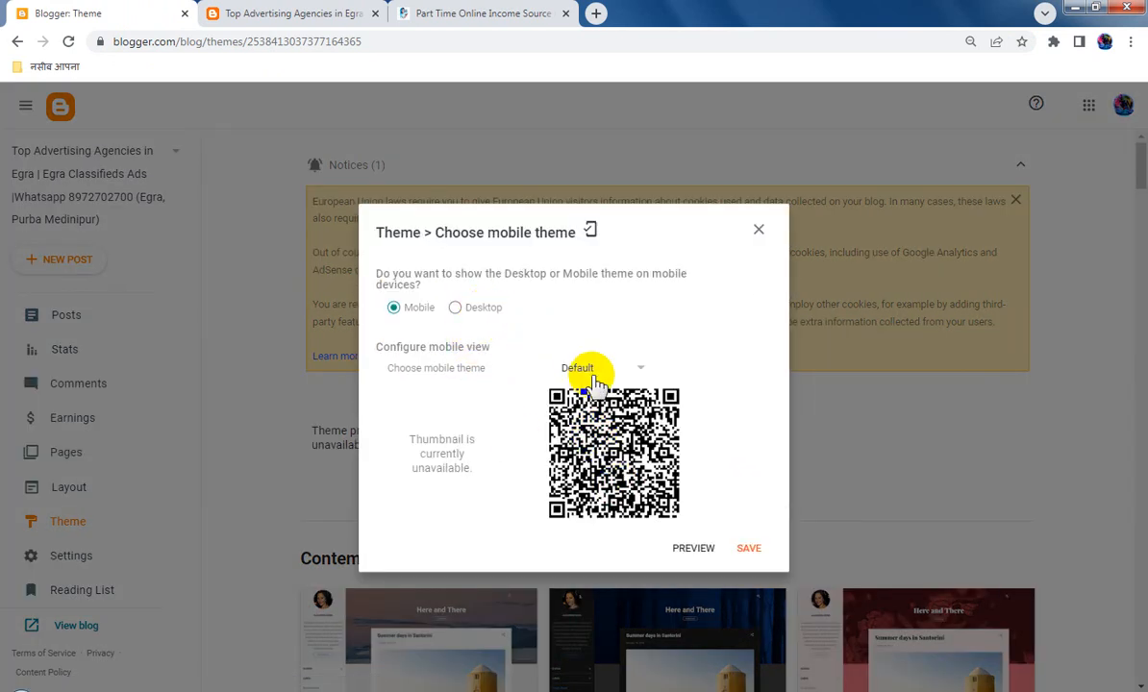
click(597, 380)
scroll(608, 457, down, 3)
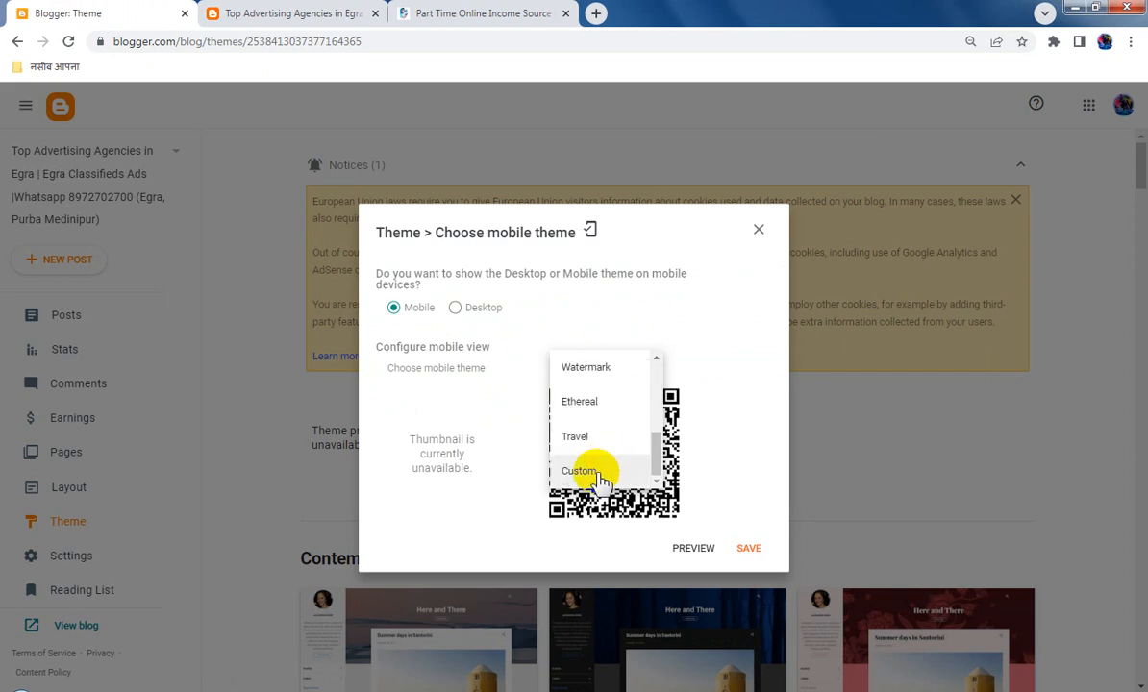
click(601, 475)
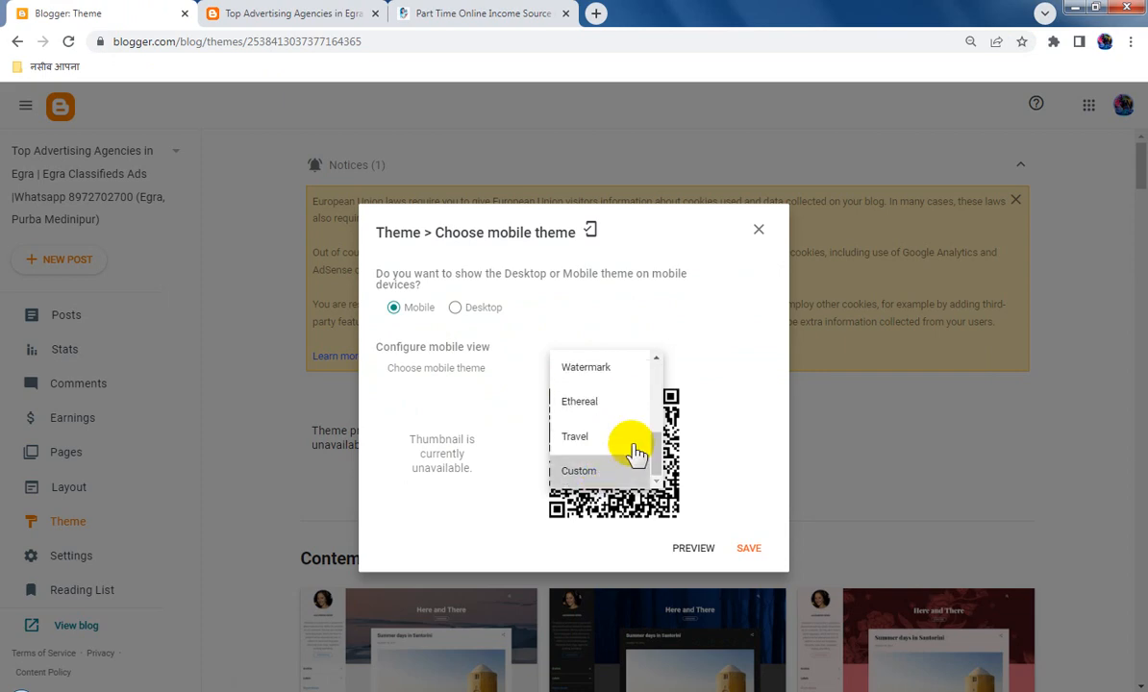
click(751, 550)
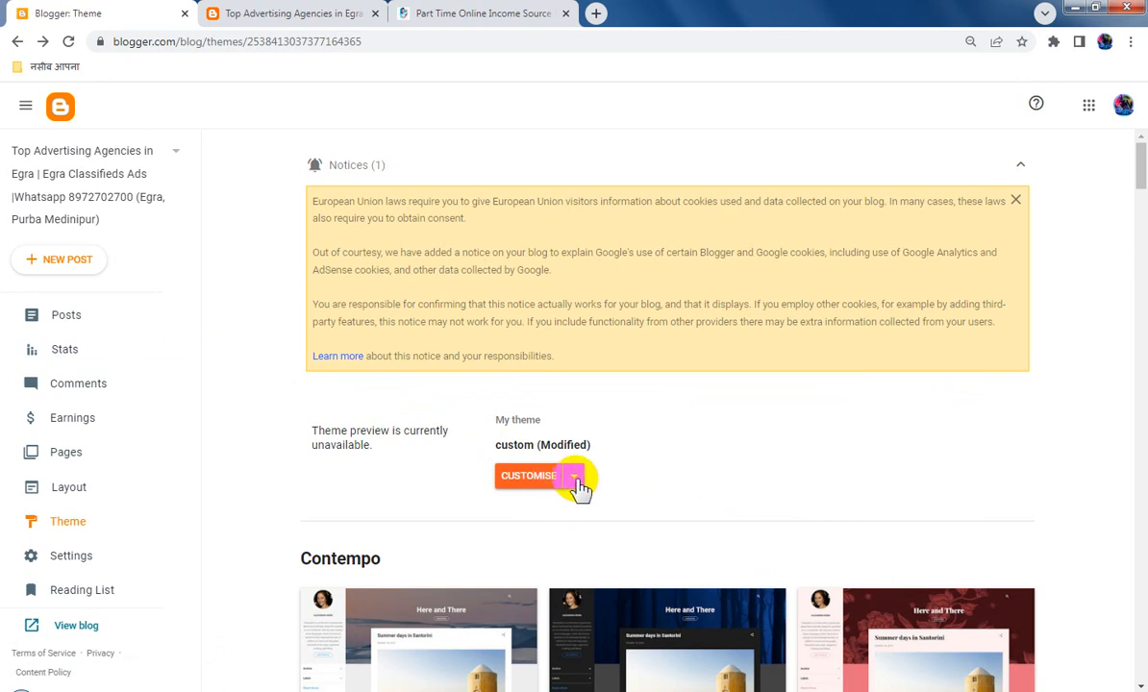
Step: Open the theme designer from the blog layout and remove the current background image
click(72, 488)
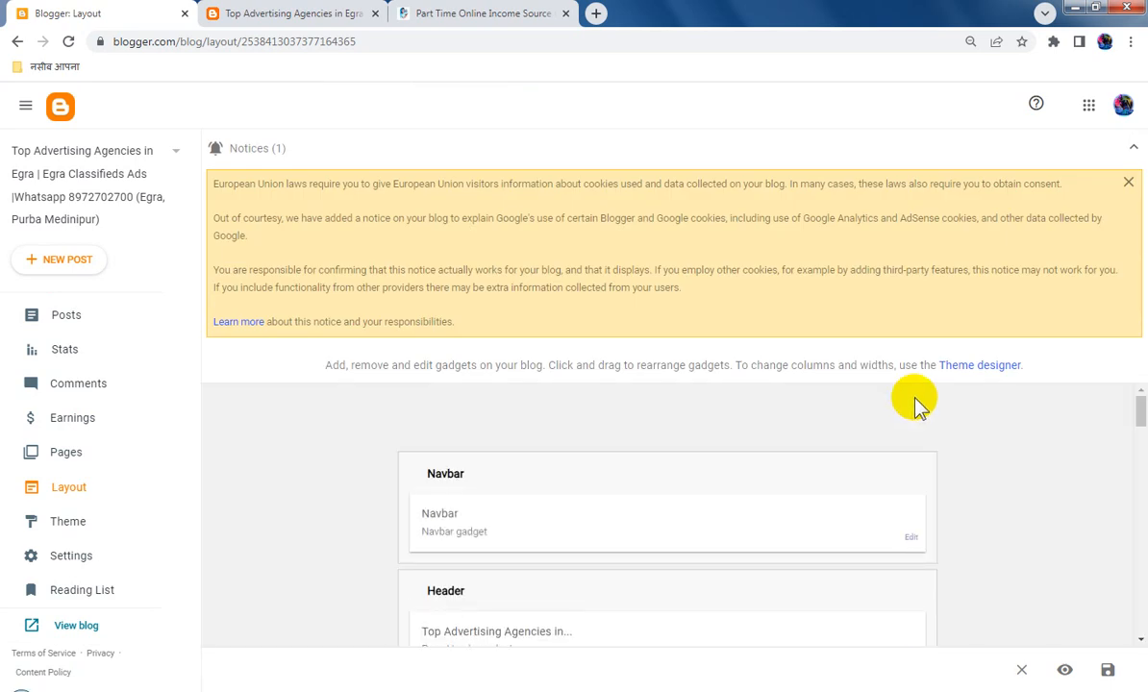
click(994, 367)
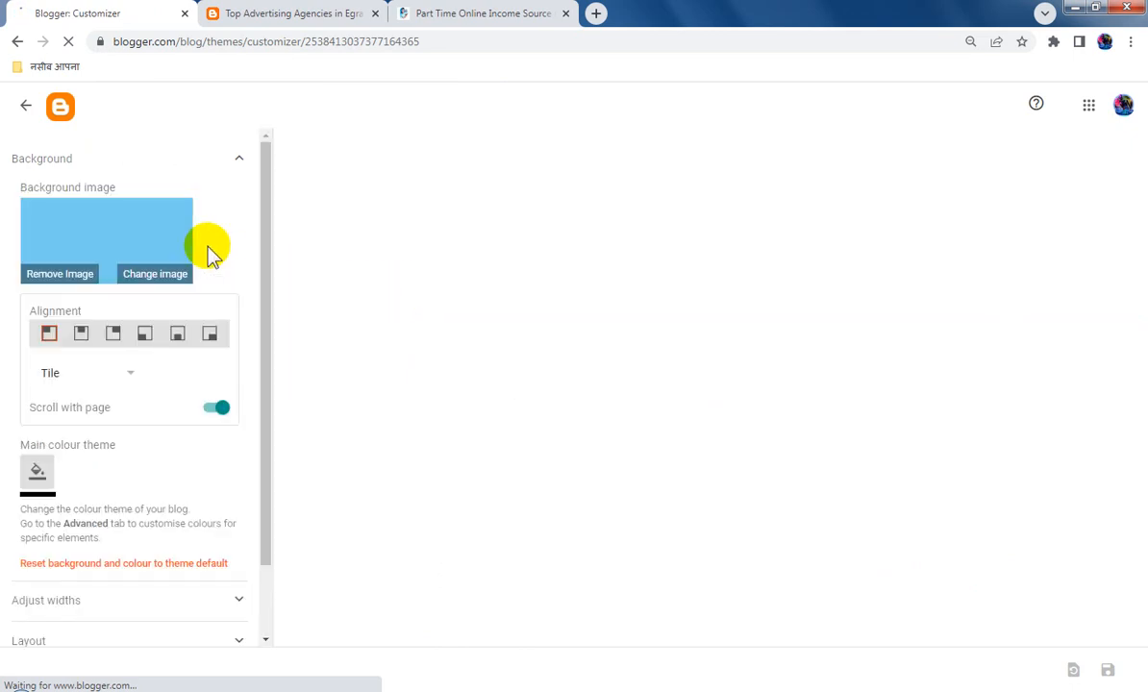
click(156, 474)
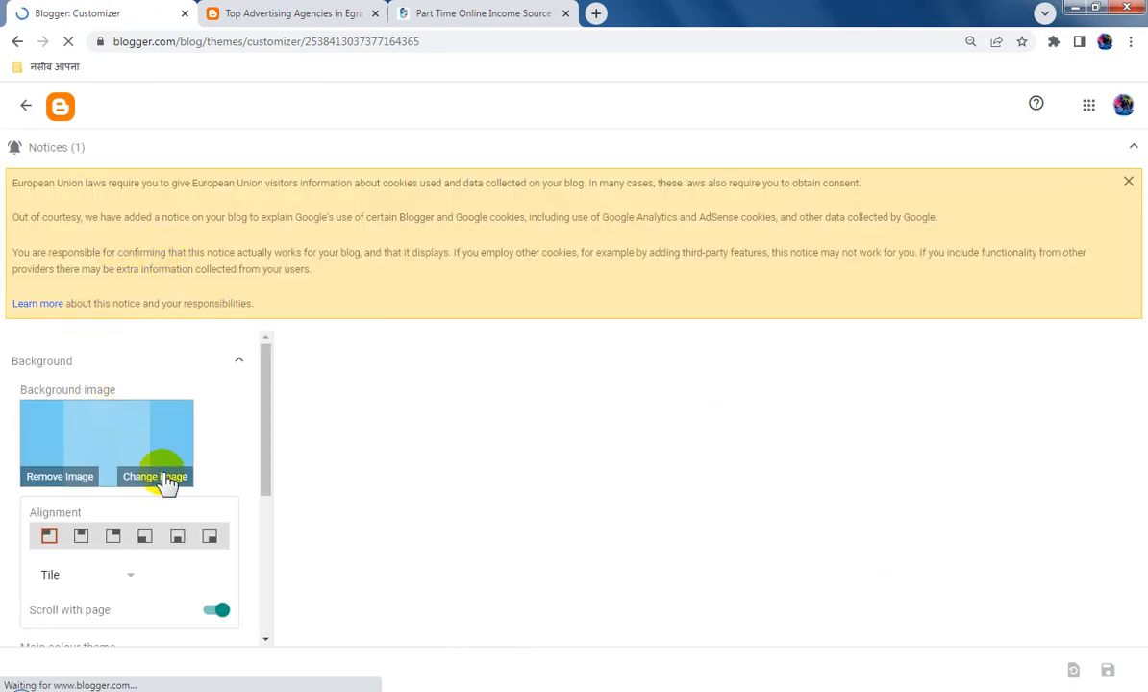
click(67, 478)
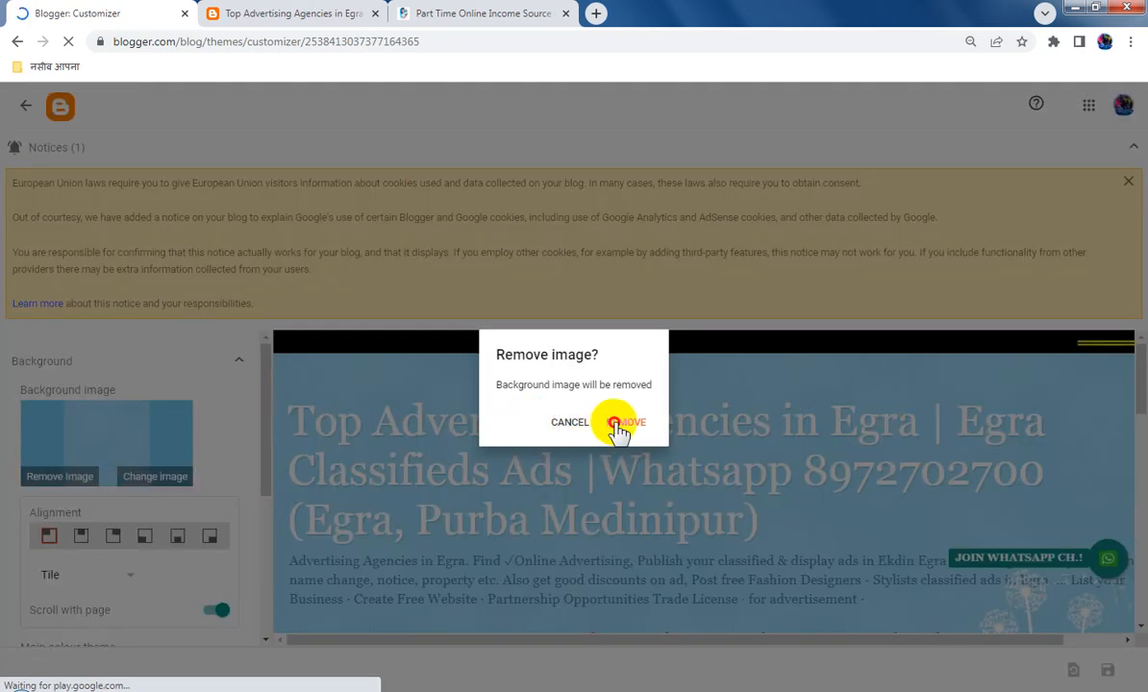
click(623, 424)
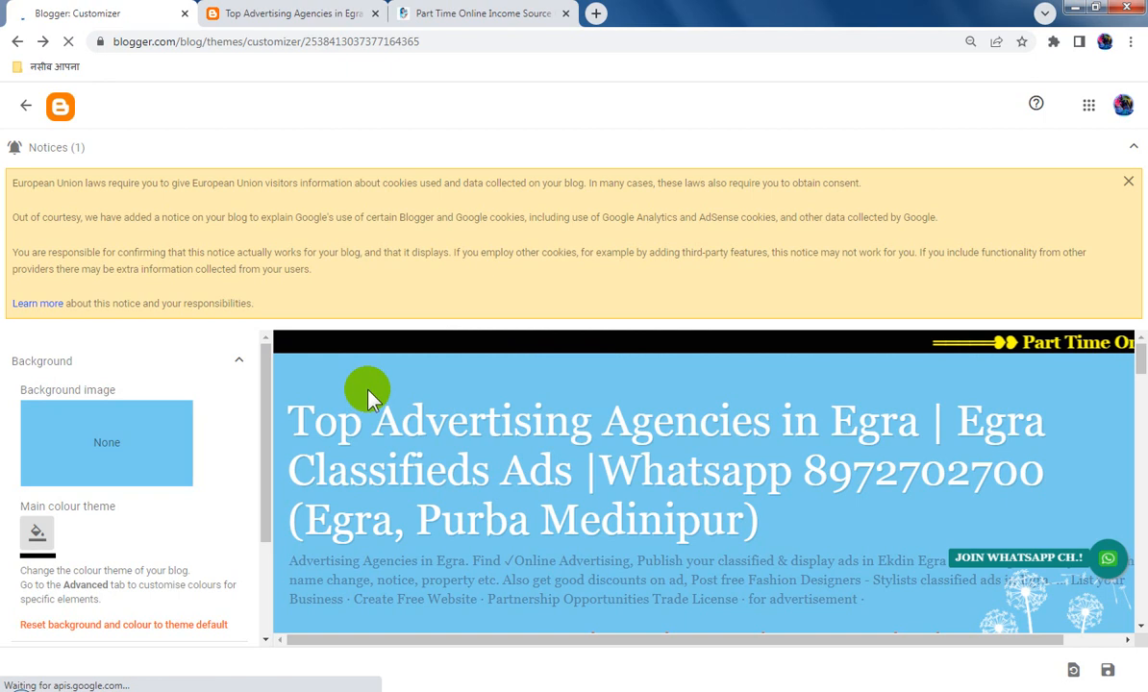
Step: Upload the black image with repeated Egra Classifieds Ads text as the blog background, apply it and save the theme
click(102, 439)
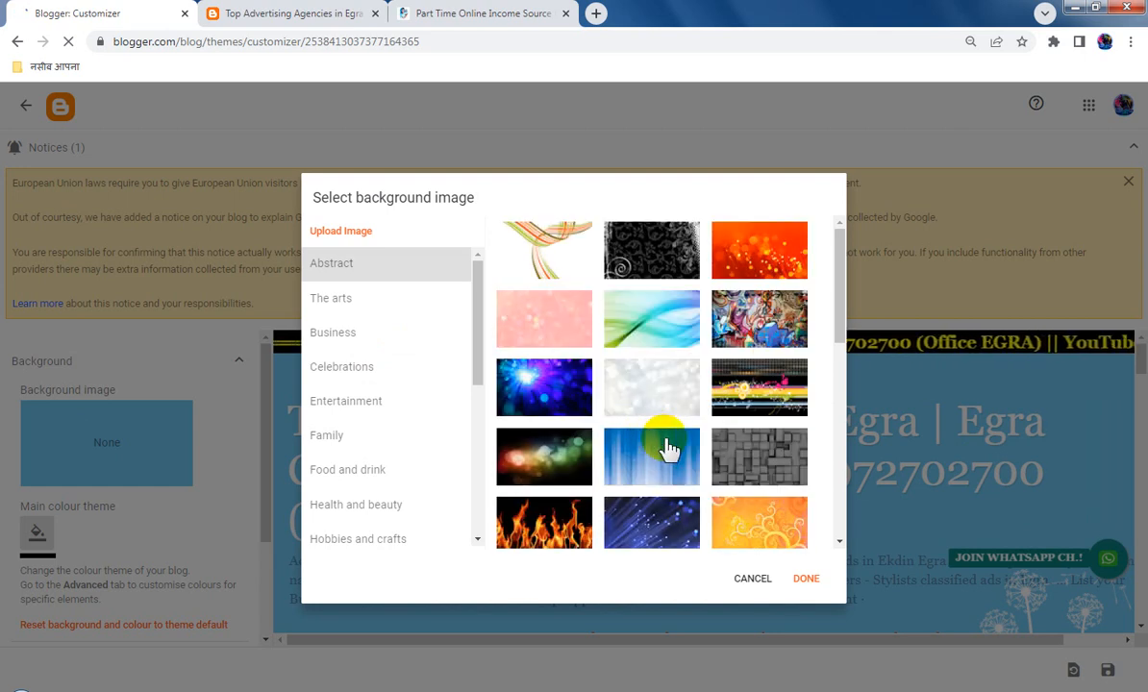
scroll(670, 448, down, 1)
scroll(673, 449, down, 8)
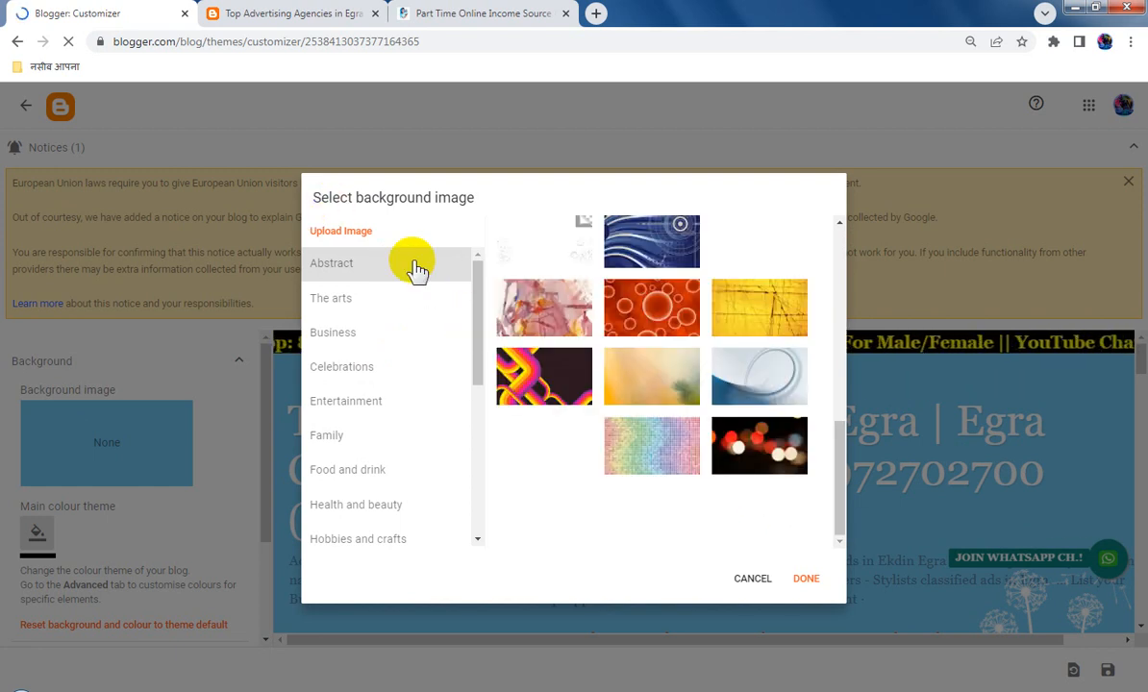
click(376, 236)
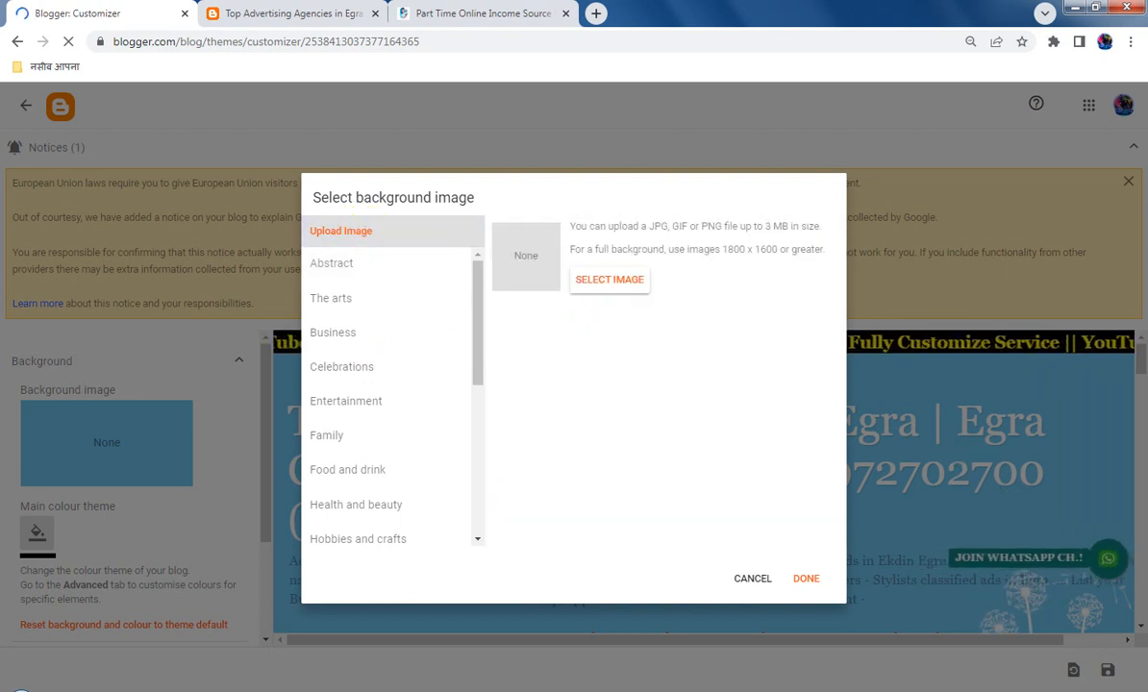
click(616, 282)
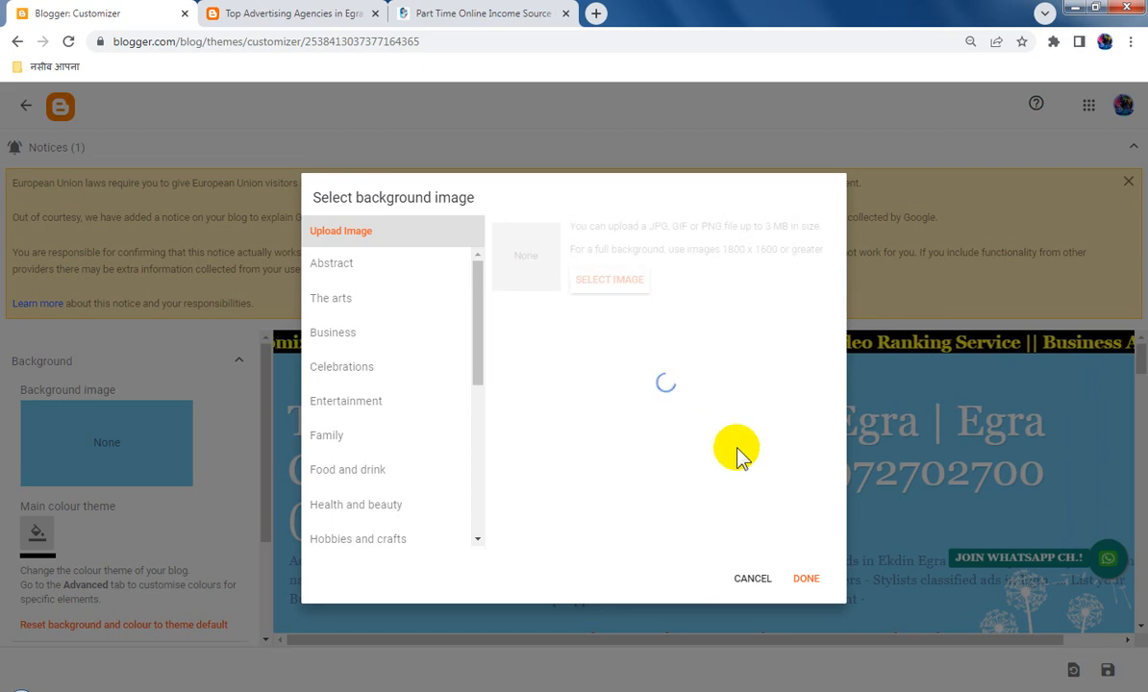
click(800, 573)
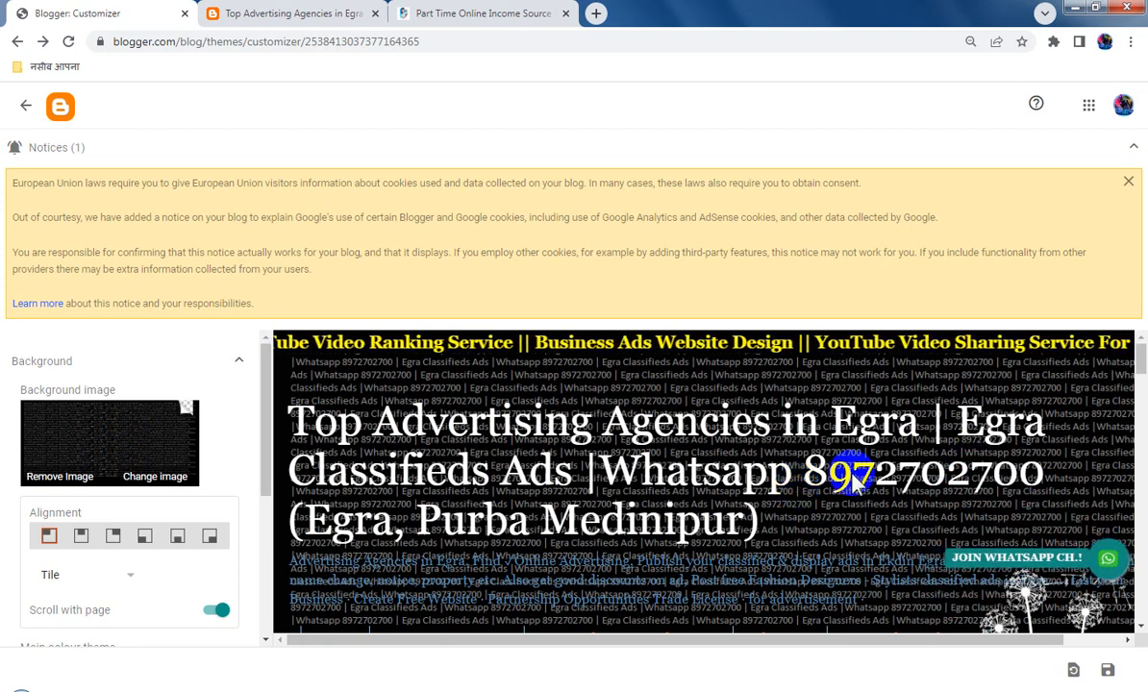
click(1108, 671)
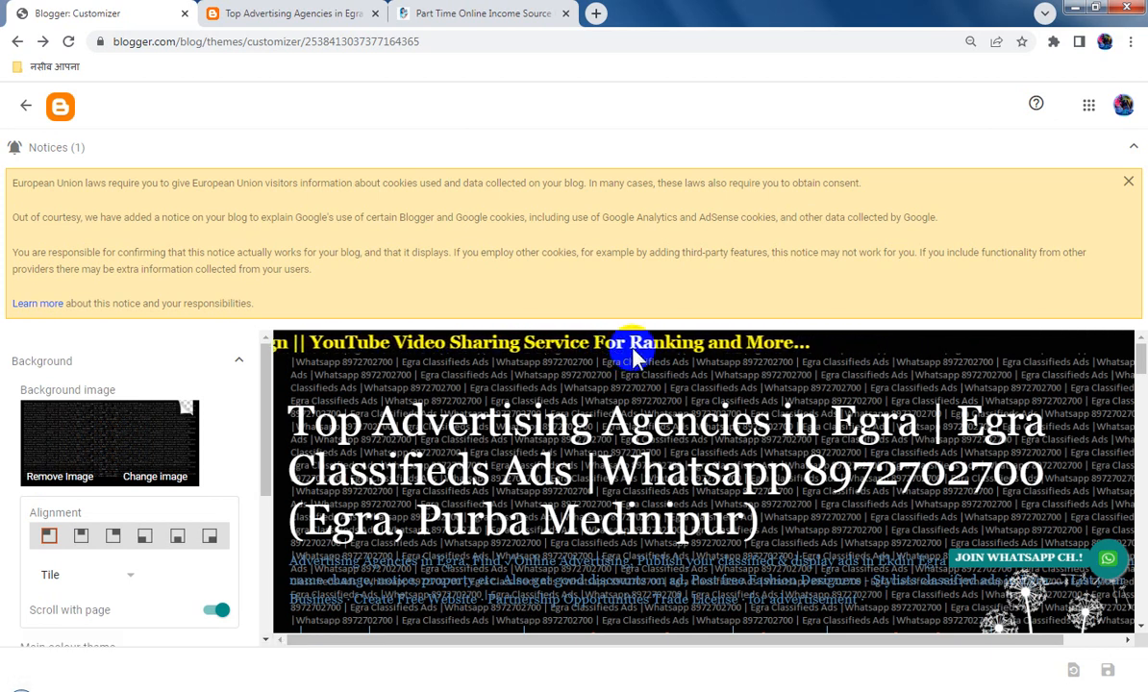
Step: Reload the live blog and examine the new background from the header down to the footer
click(317, 13)
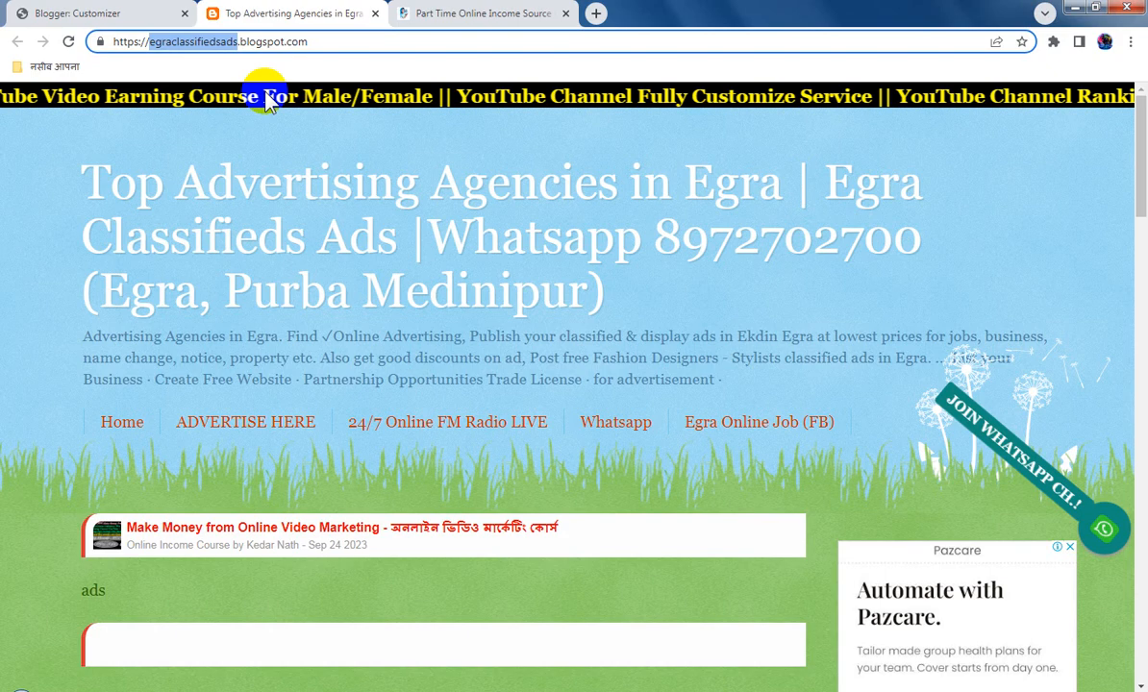
click(68, 41)
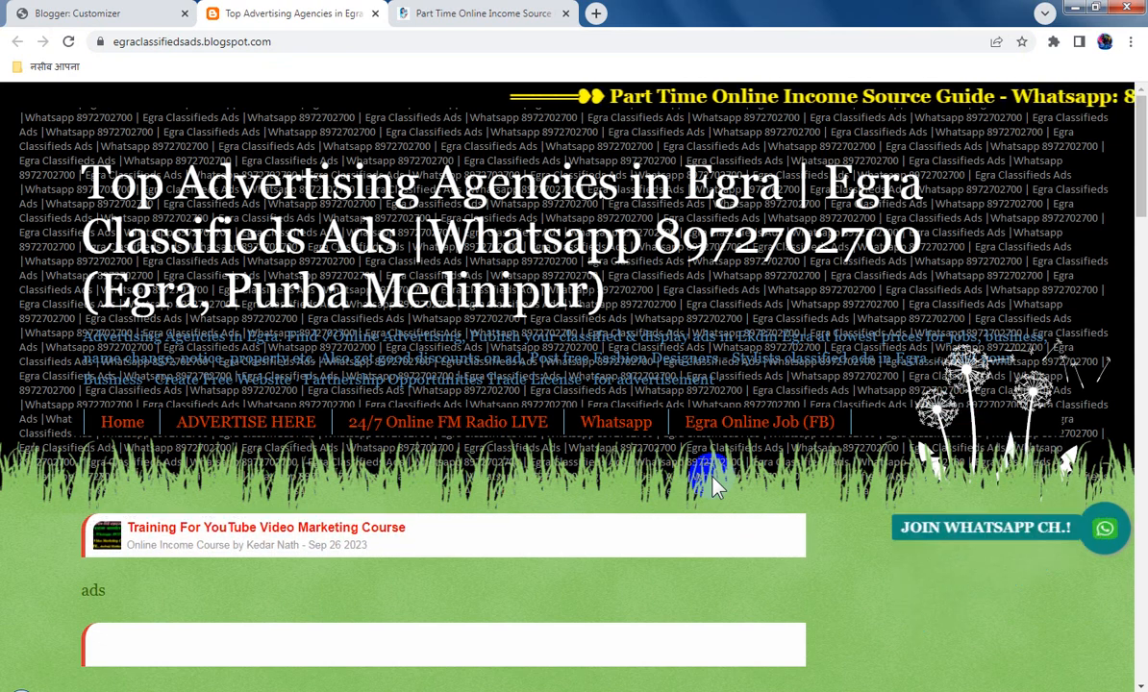
scroll(713, 478, down, 5)
scroll(755, 495, down, 10)
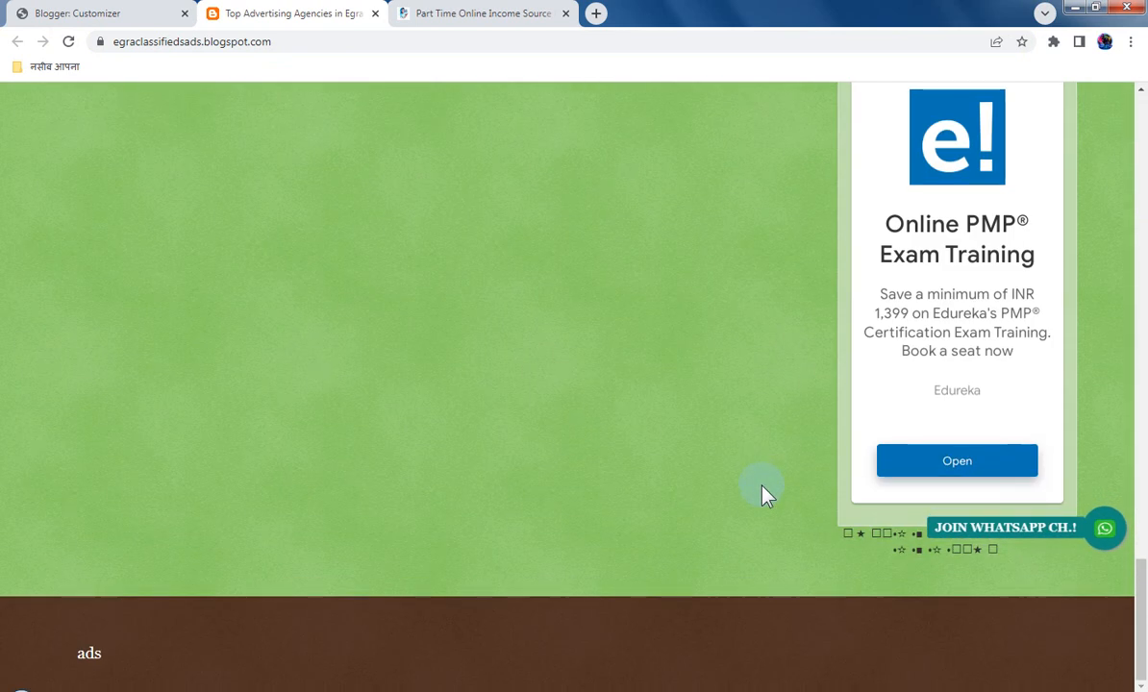
scroll(765, 496, up, 5)
scroll(765, 495, up, 10)
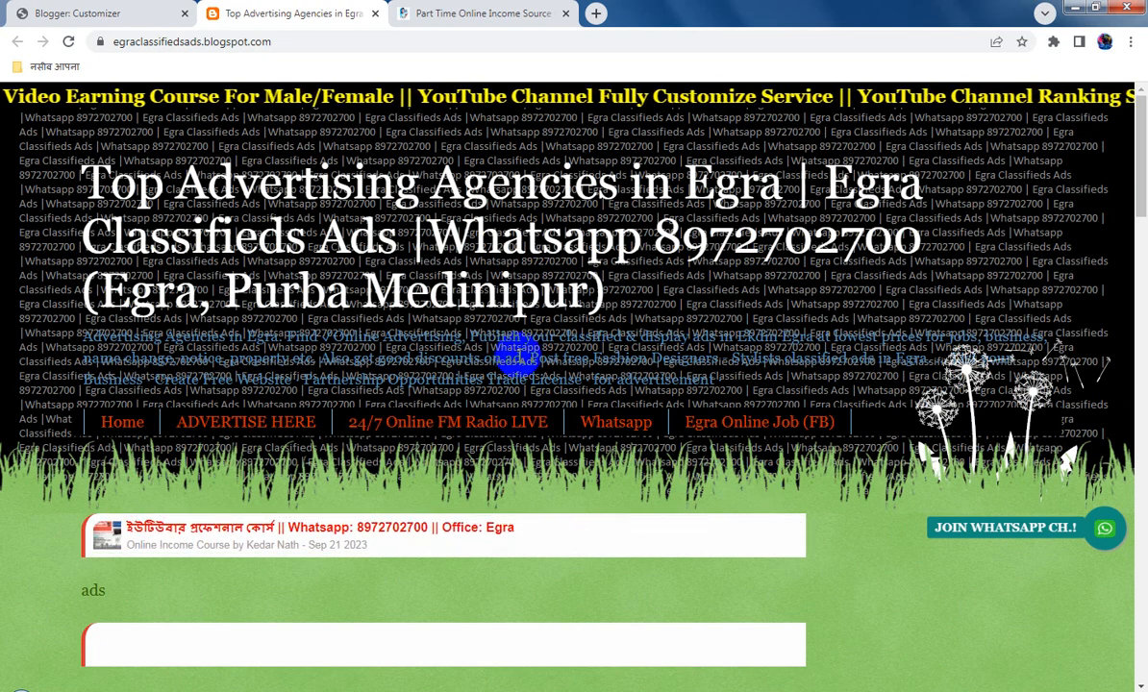
scroll(630, 404, down, 2)
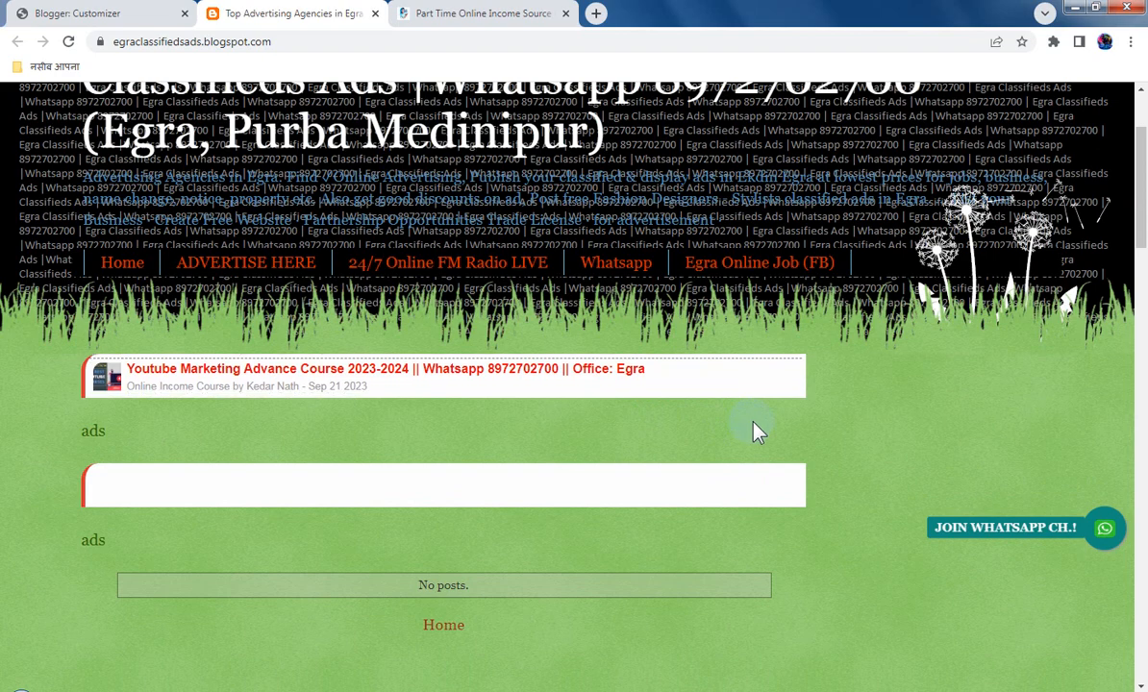
scroll(755, 431, down, 4)
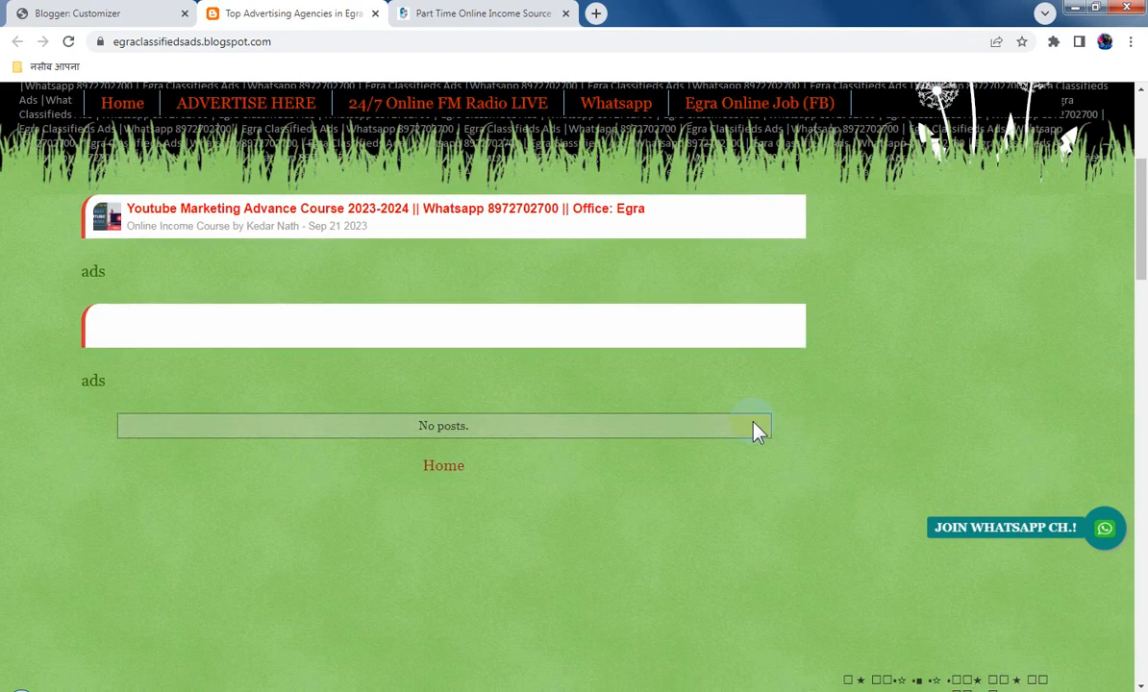
scroll(755, 431, up, 10)
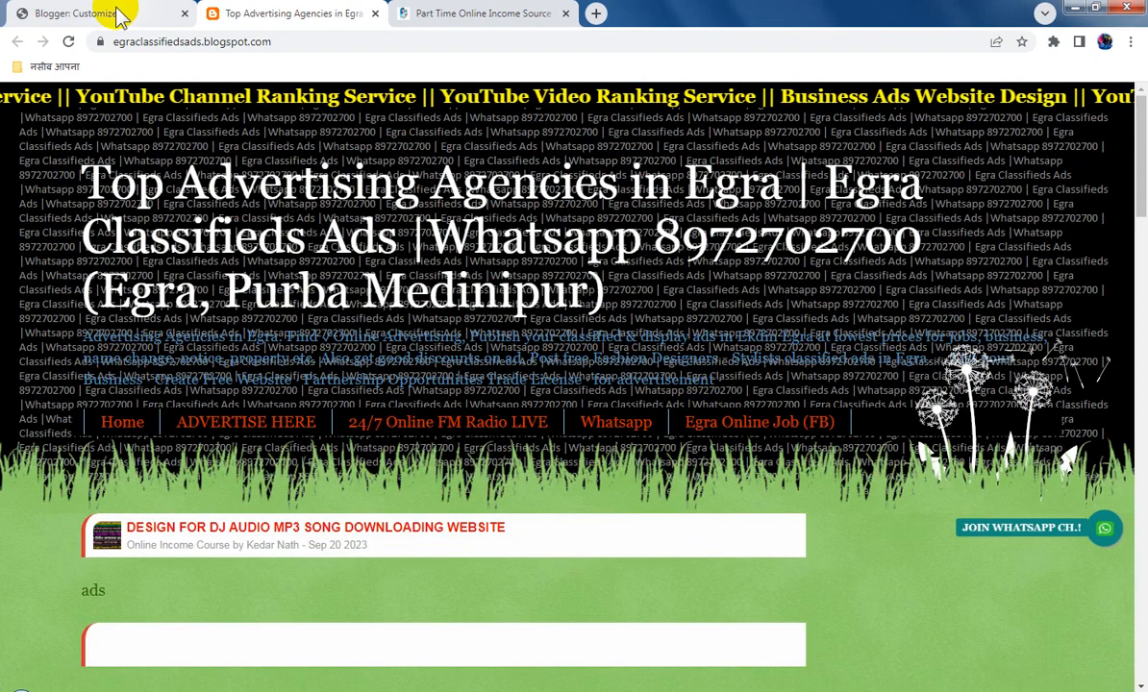
Step: Review the theme designer's background options and main colour palette, and close the palette without choosing a colour
click(113, 13)
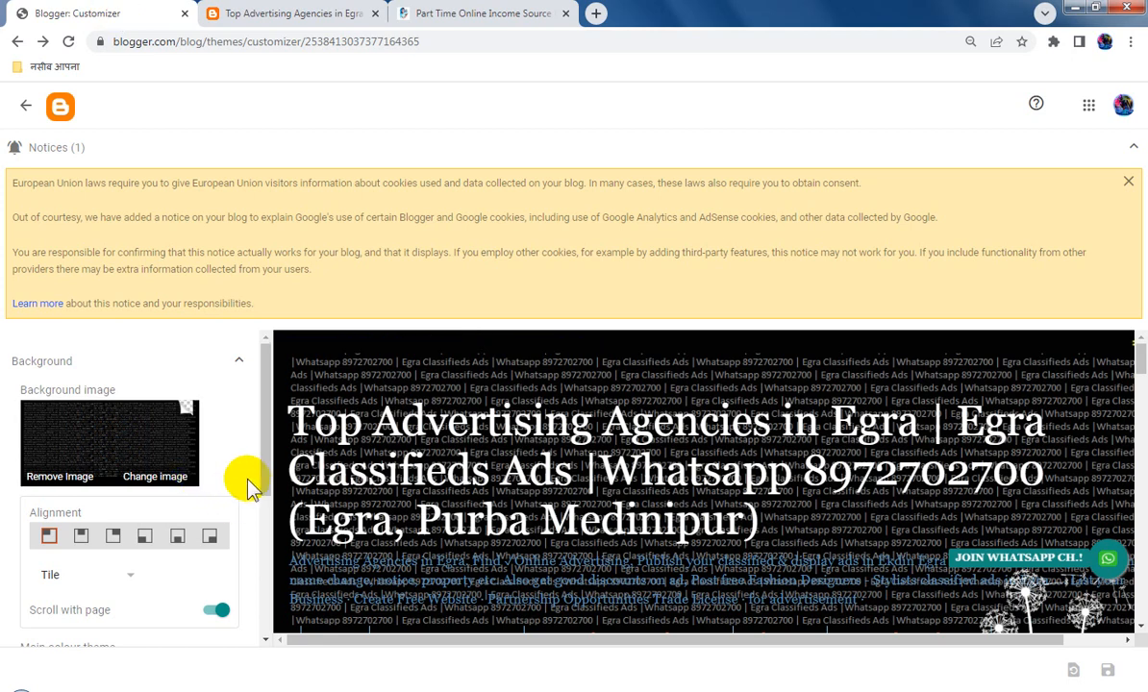
scroll(176, 517, down, 2)
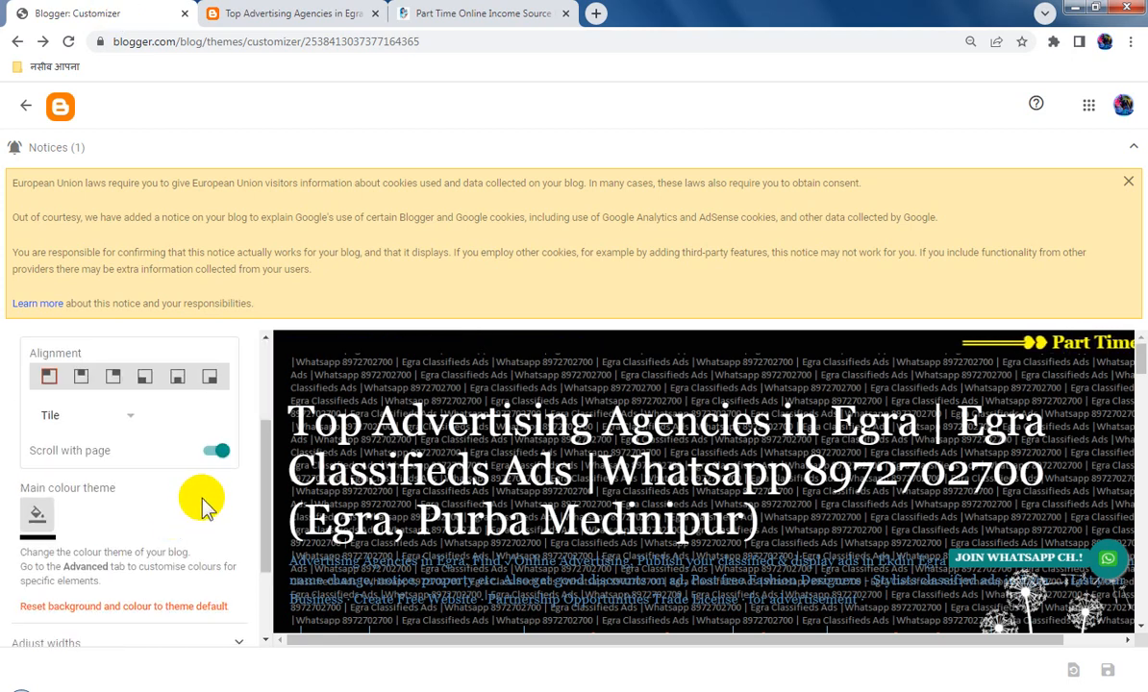
scroll(202, 505, up, 2)
scroll(202, 505, down, 2)
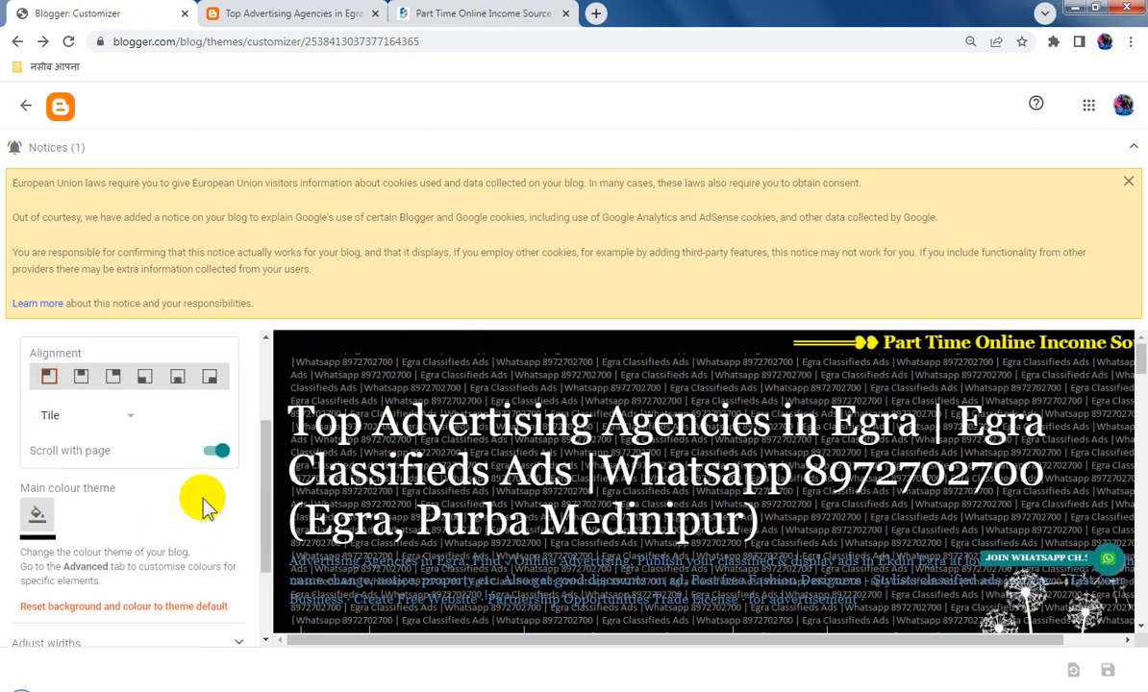
click(38, 516)
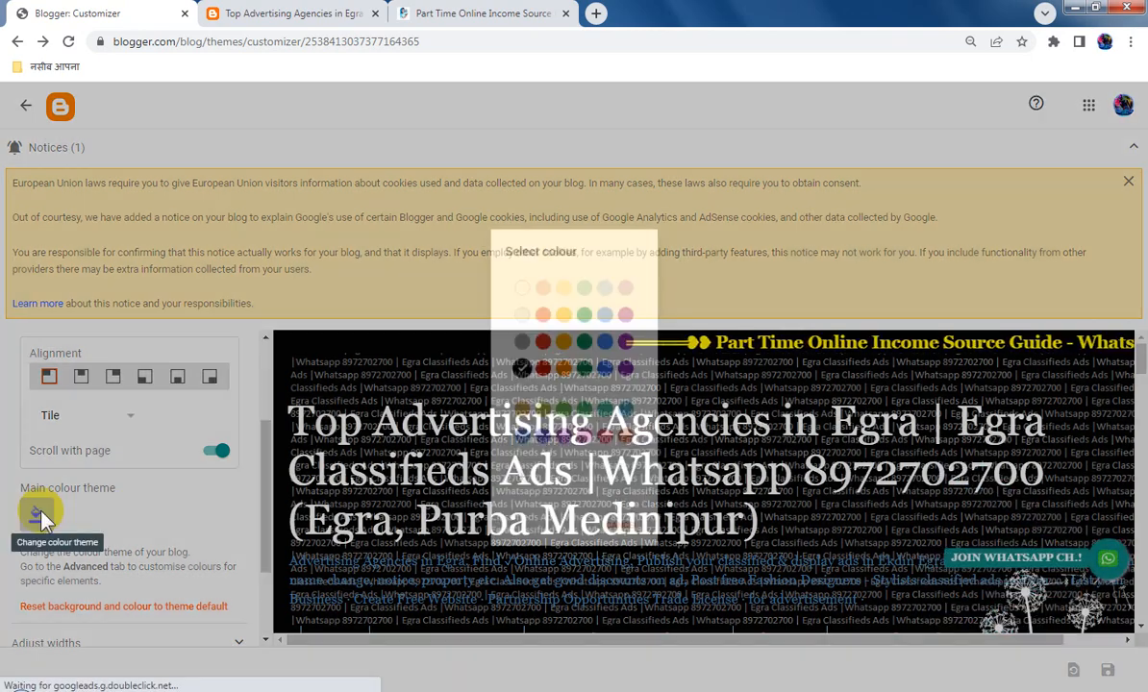
click(621, 562)
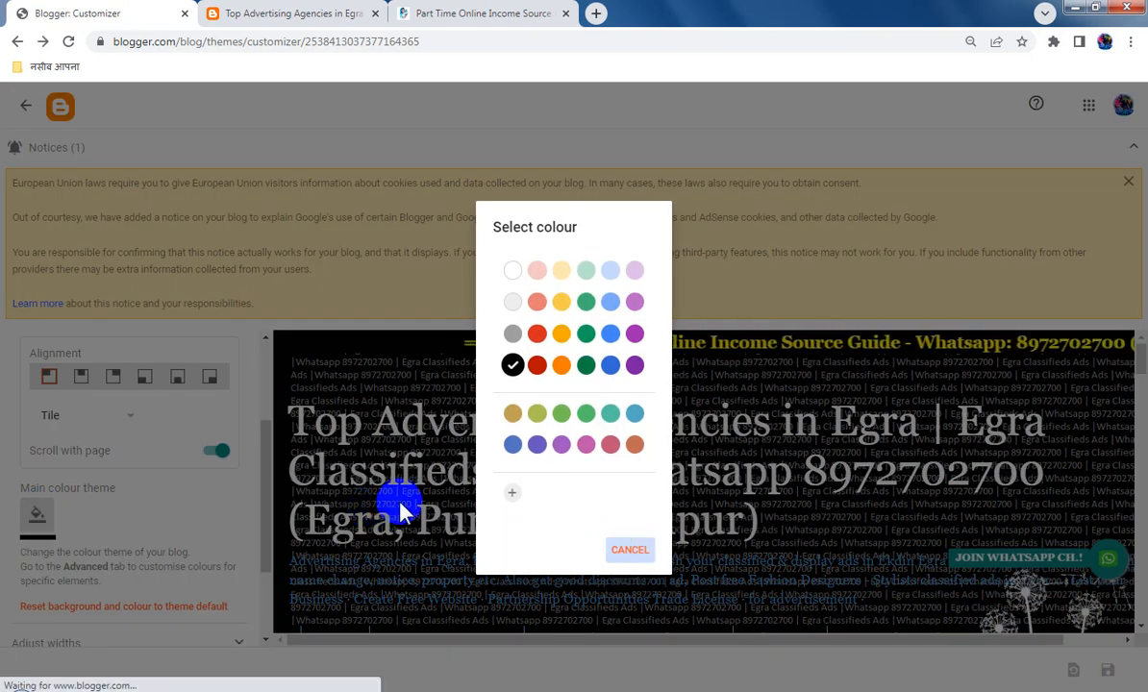
scroll(183, 472, up, 2)
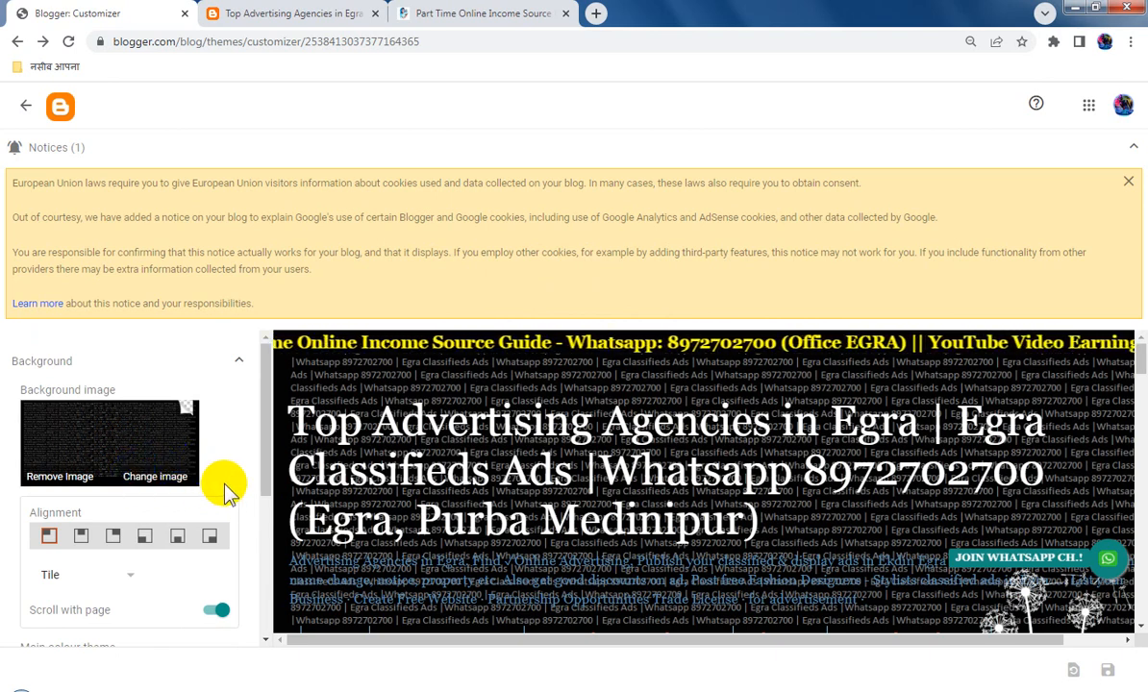
click(121, 482)
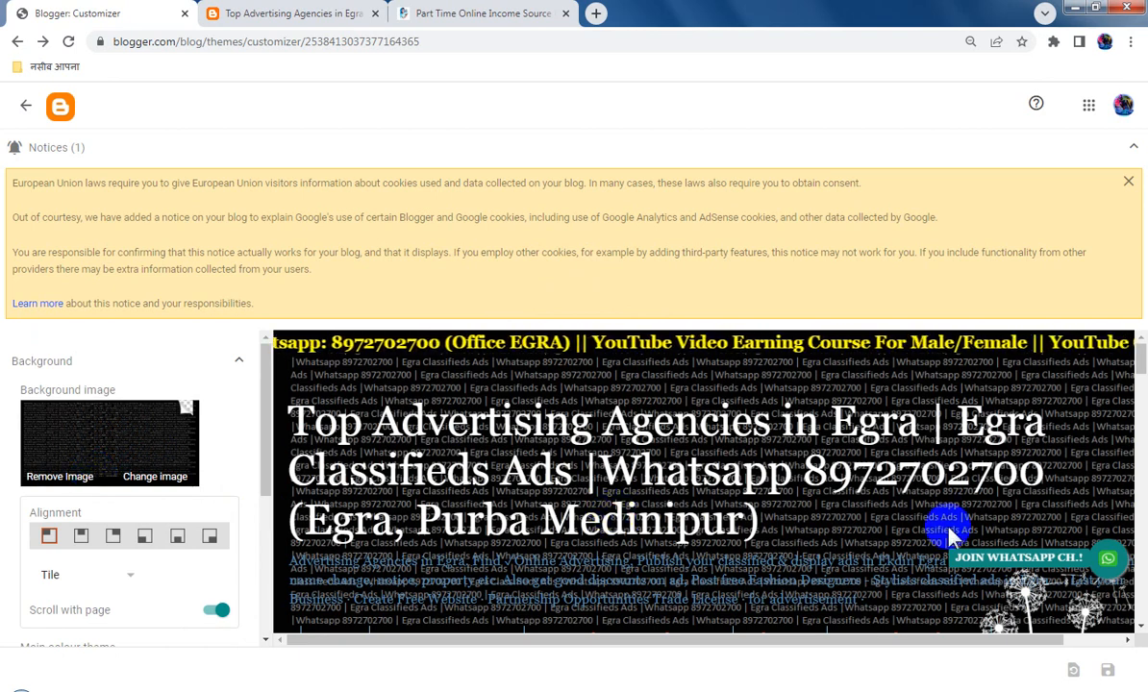
Step: Keep the background image tiled, set its alignment to top centre, and save the theme
click(917, 533)
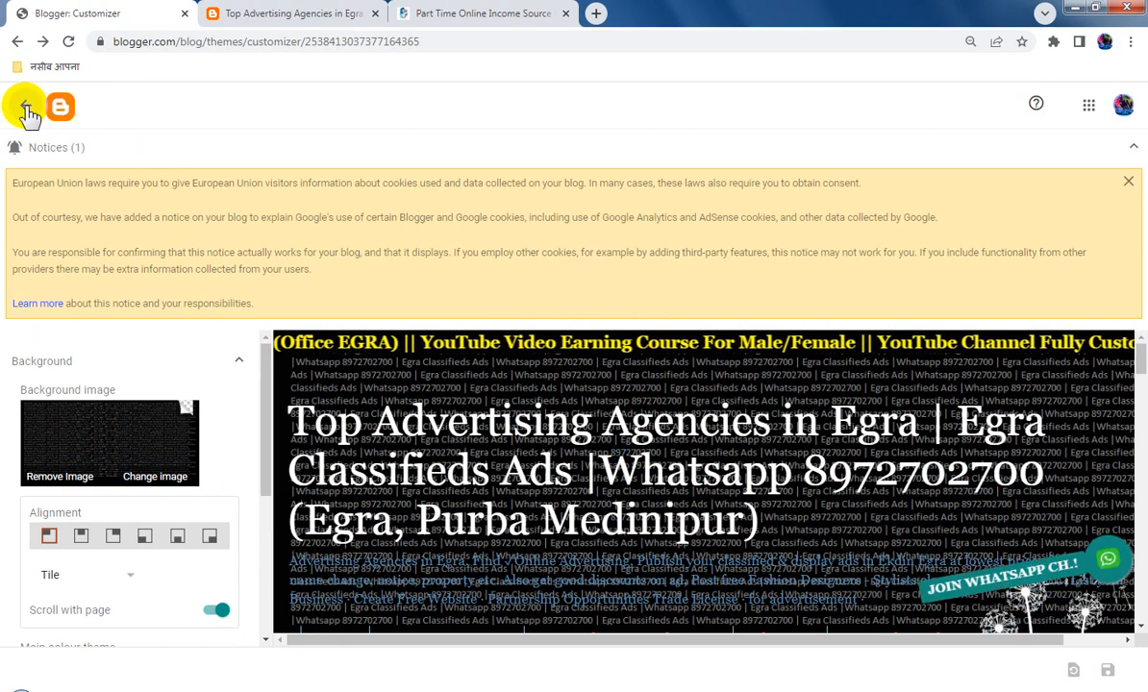
scroll(144, 510, down, 1)
click(116, 495)
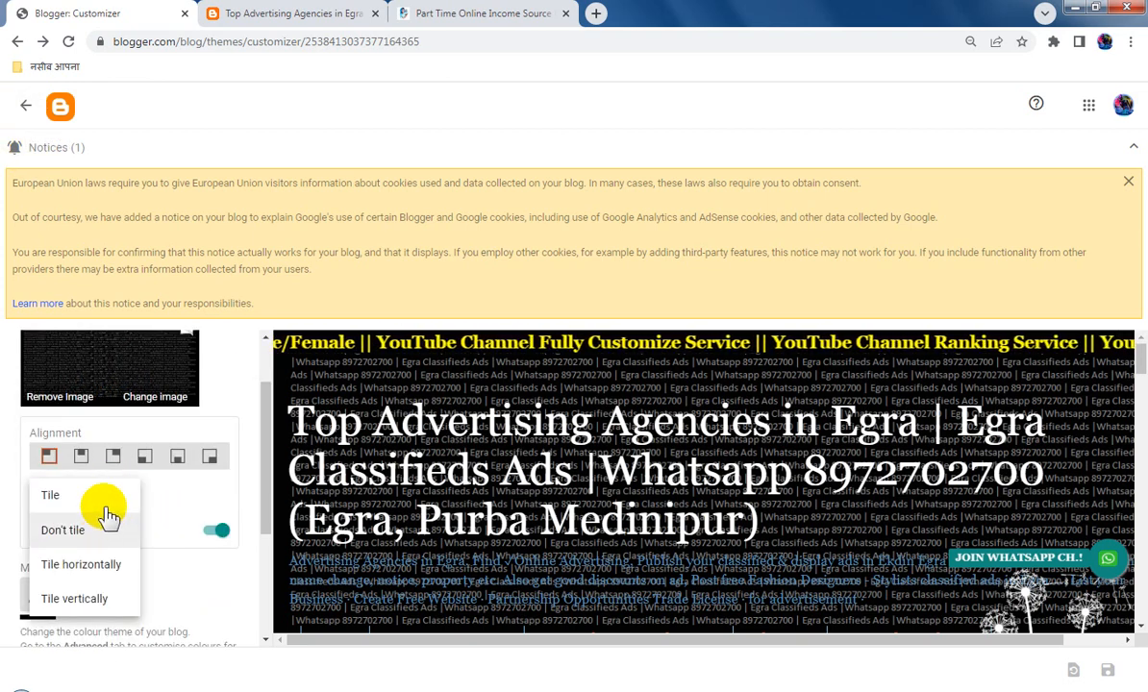
click(94, 494)
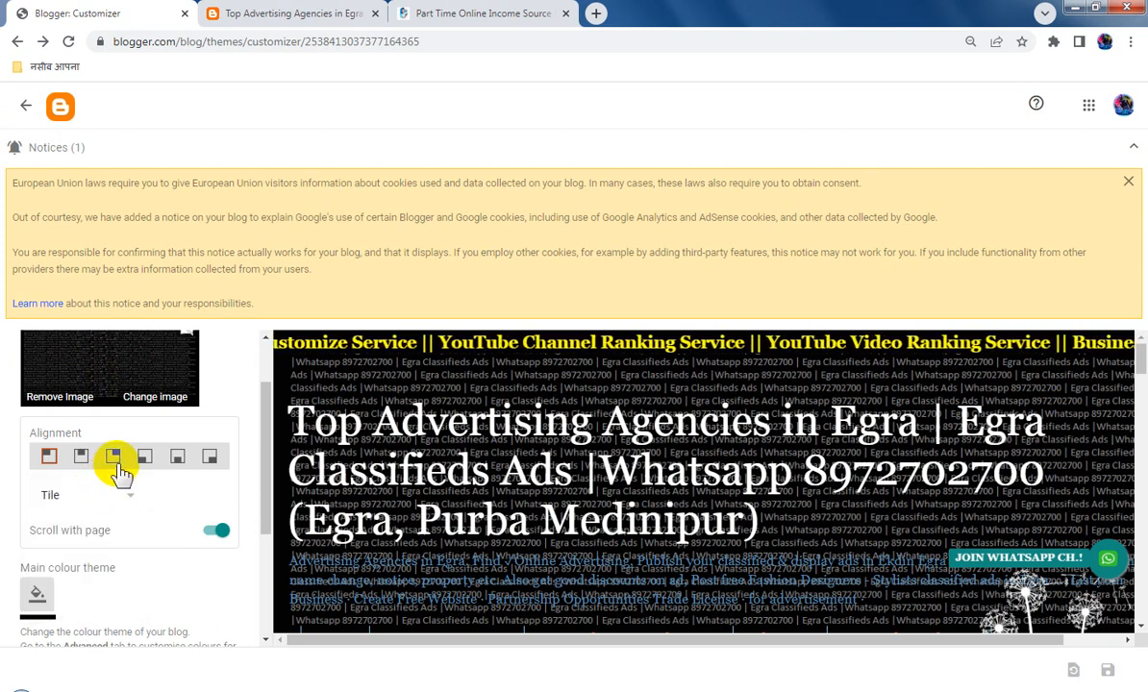
click(84, 459)
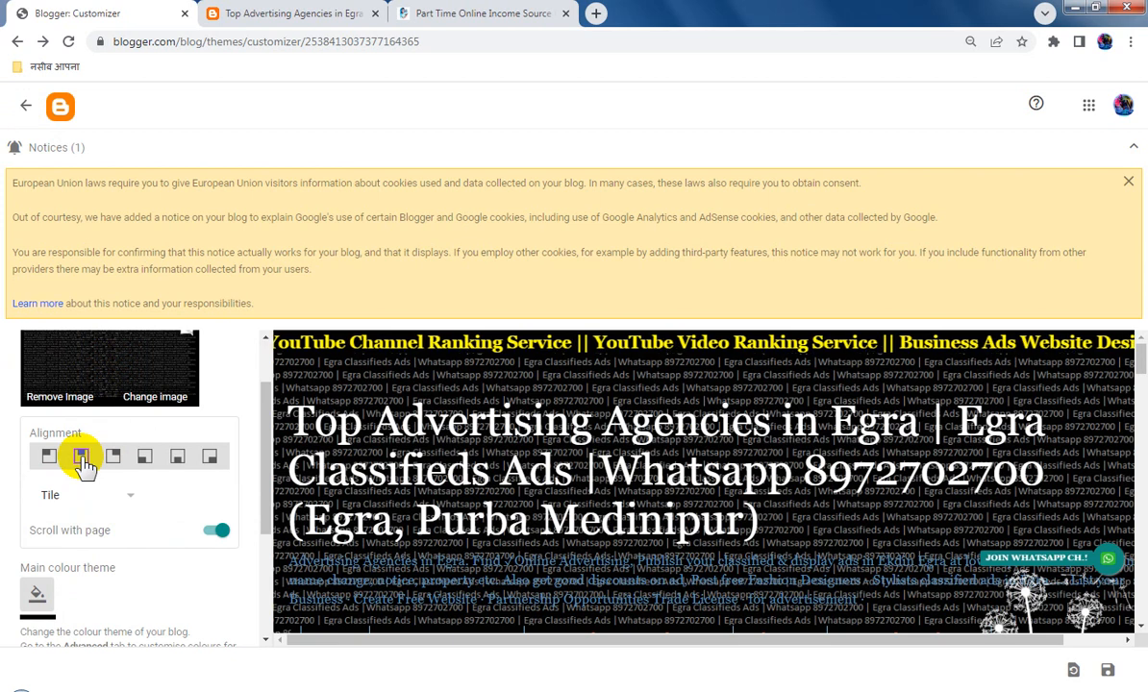
click(1108, 671)
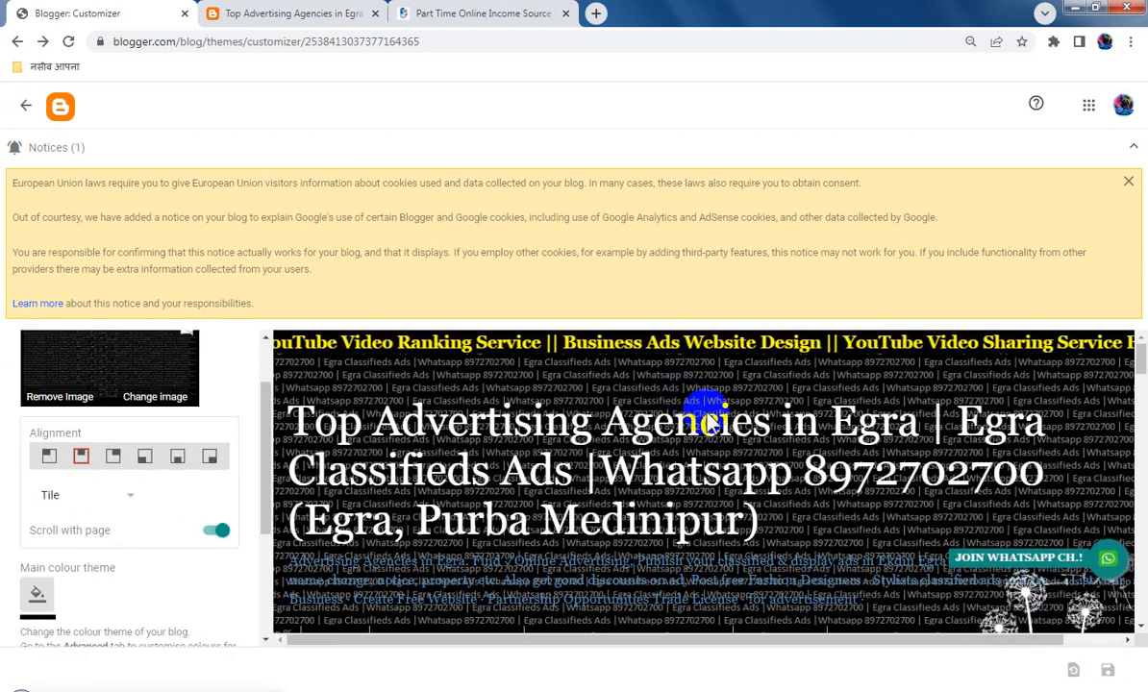
Step: Reload the live blog to check the background's new alignment, and return to the theme designer
click(289, 13)
click(67, 44)
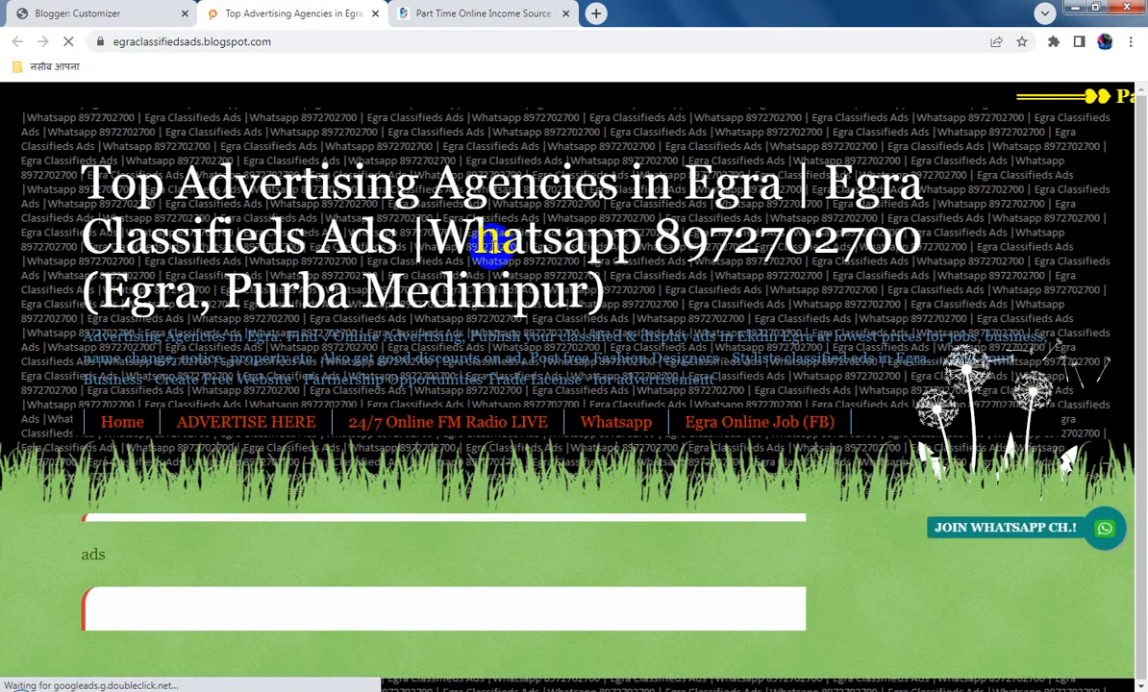
click(86, 12)
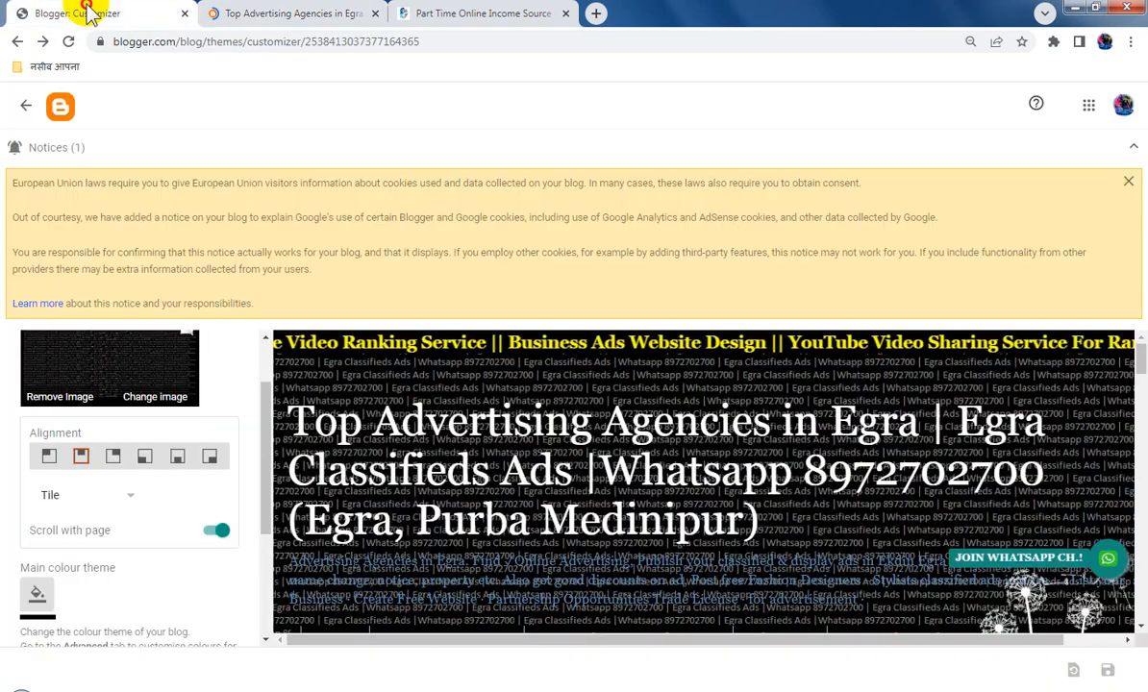
Step: Open the Blog Description settings among the theme's advanced options
scroll(212, 495, down, 3)
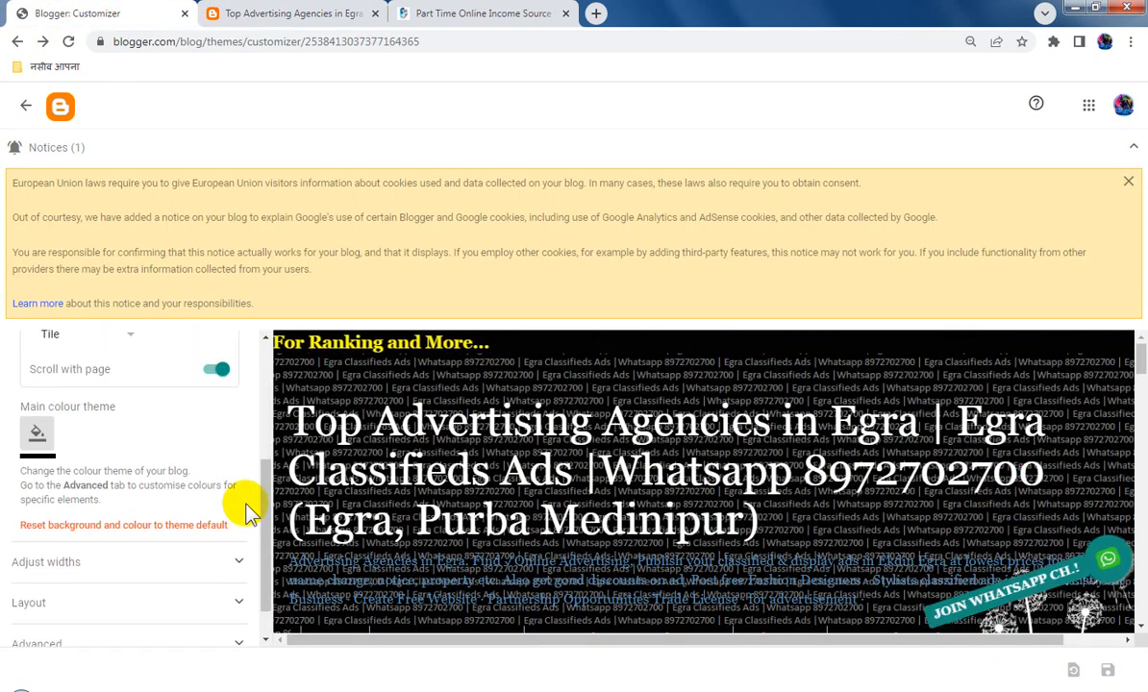
scroll(233, 508, down, 1)
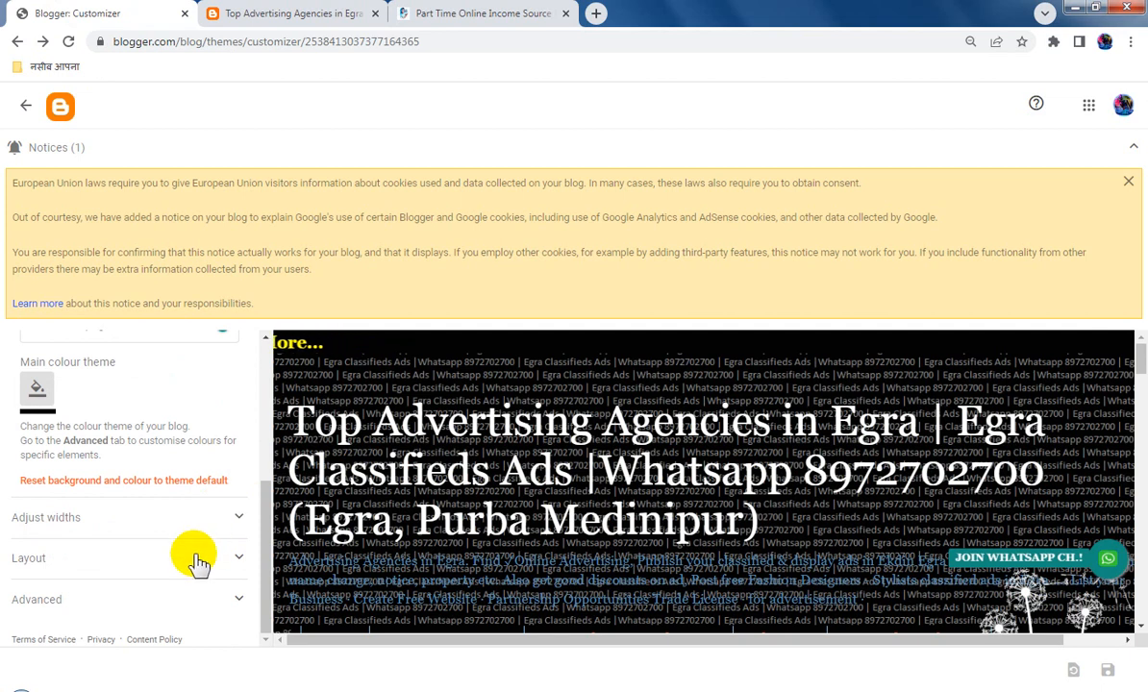
click(221, 529)
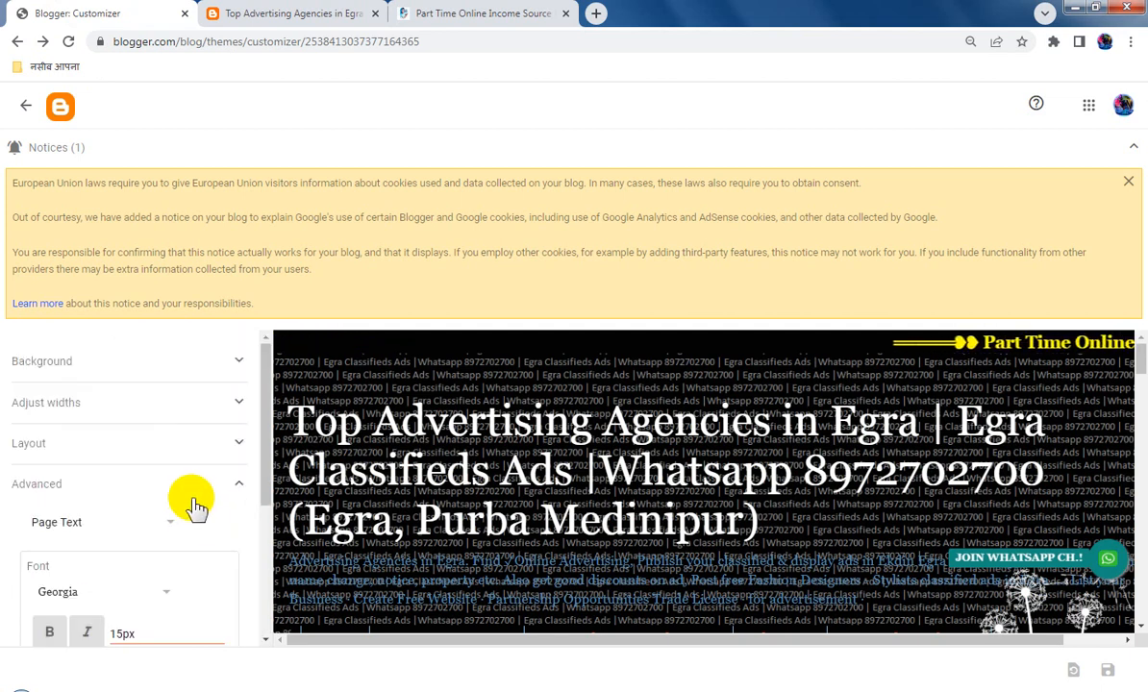
click(142, 527)
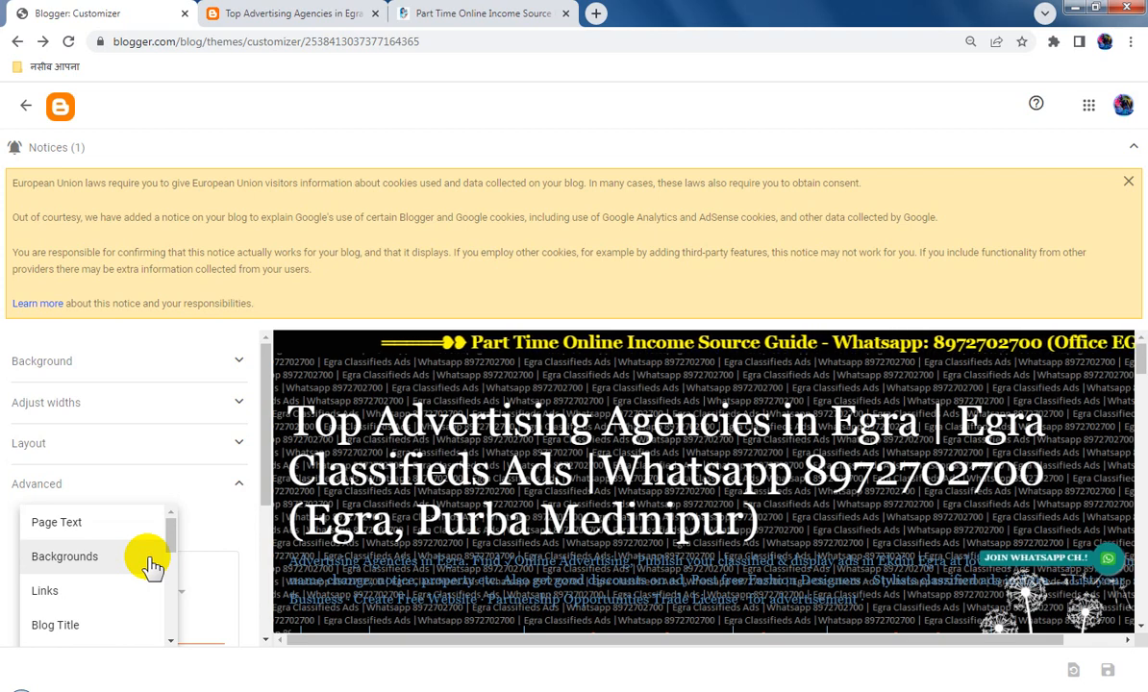
scroll(152, 568, down, 2)
scroll(152, 568, up, 1)
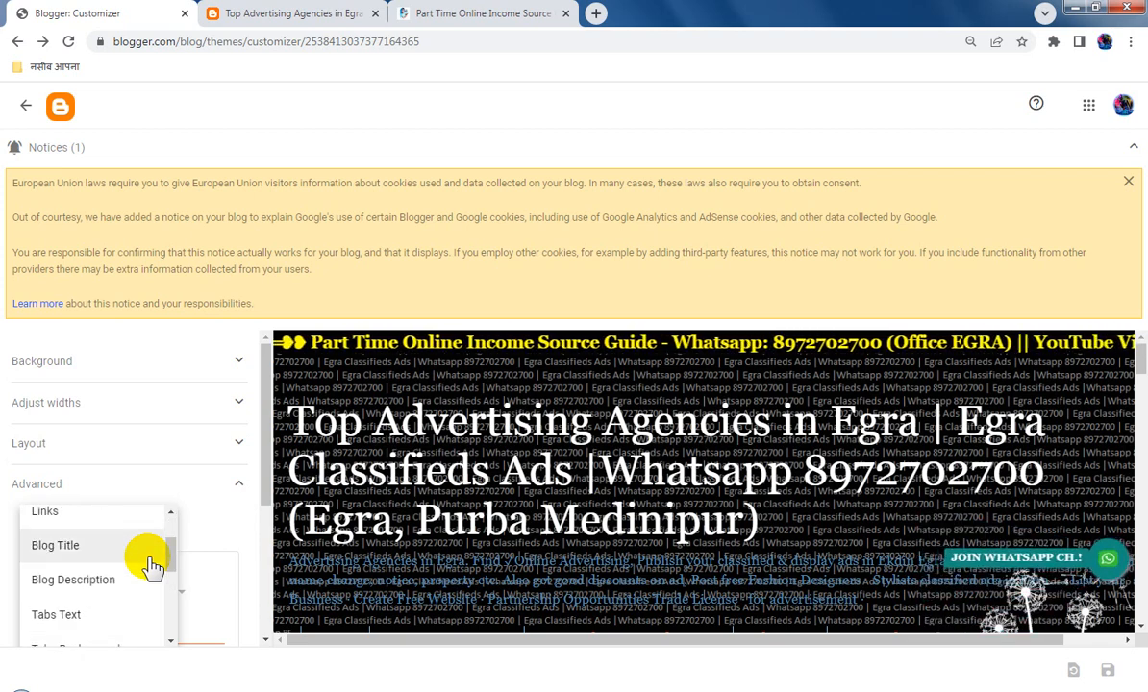
click(88, 583)
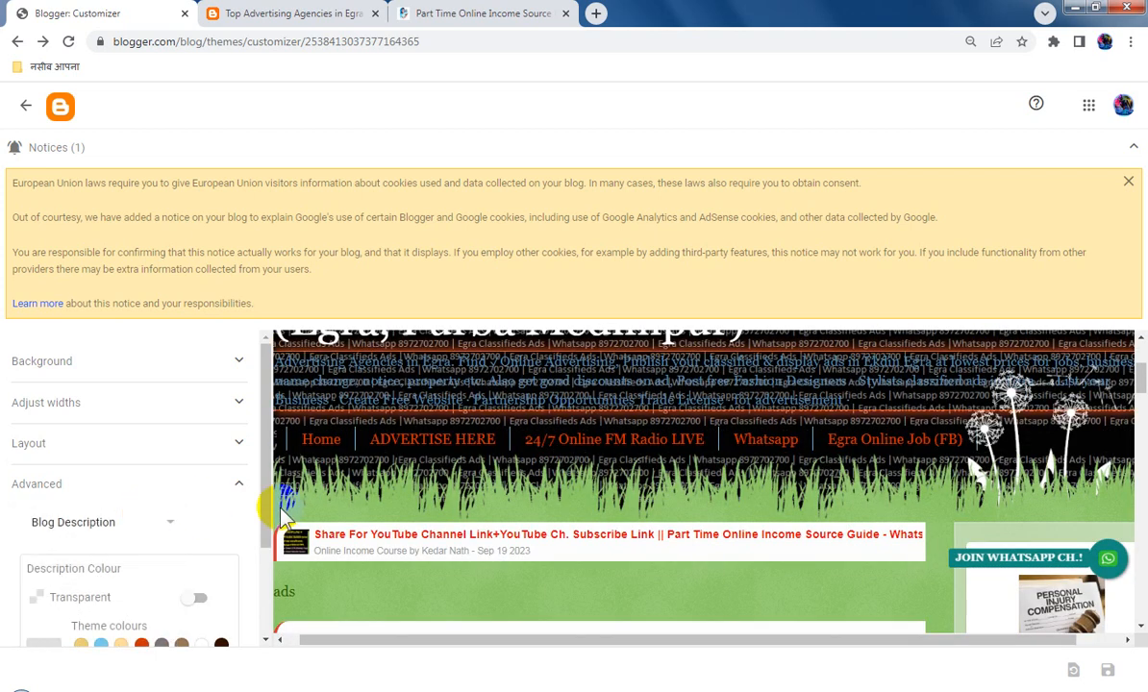
Step: Add the custom green #37ff00 as the blog description colour and save the theme
scroll(146, 551, down, 1)
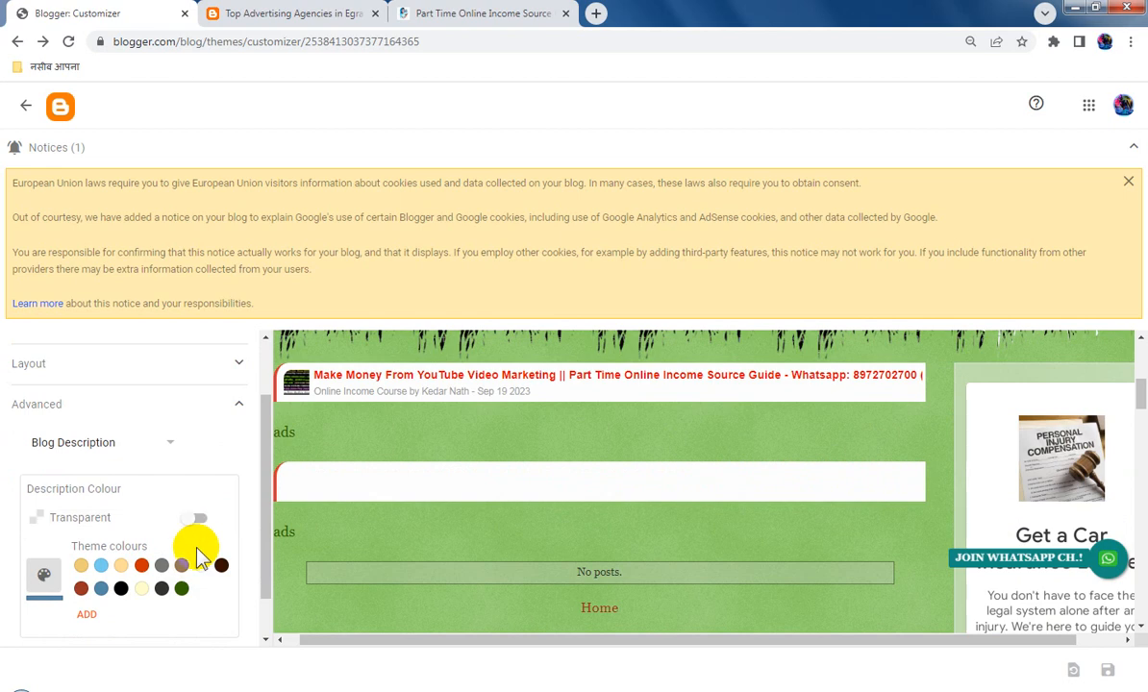
click(87, 616)
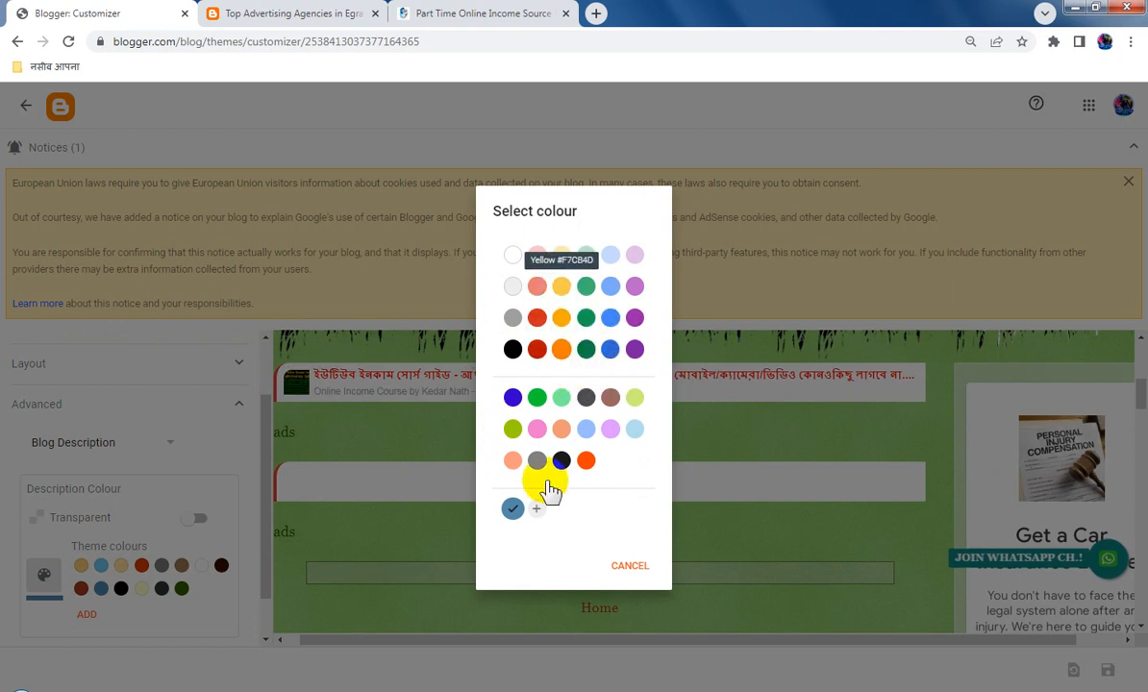
click(536, 509)
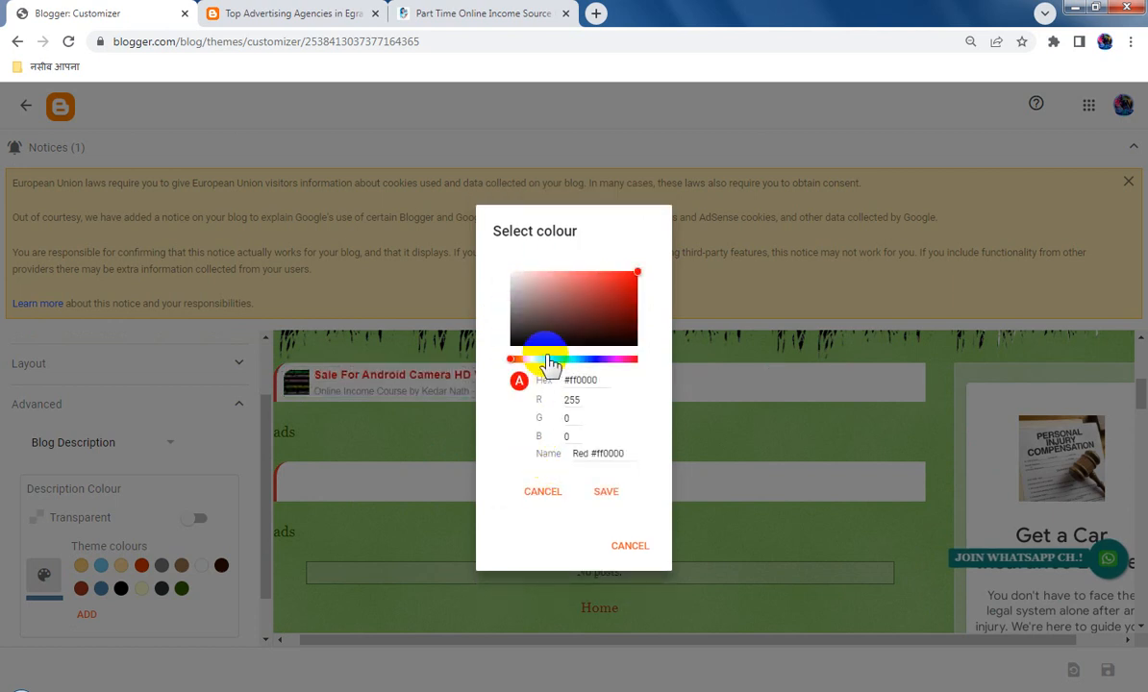
click(548, 359)
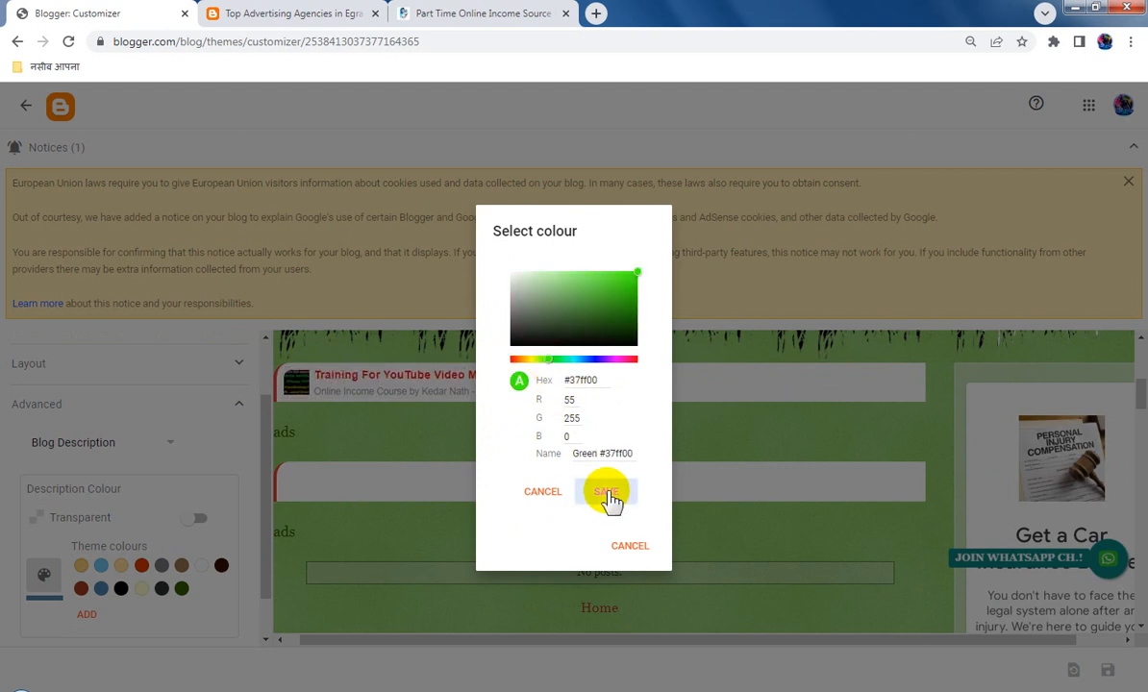
click(608, 495)
click(628, 560)
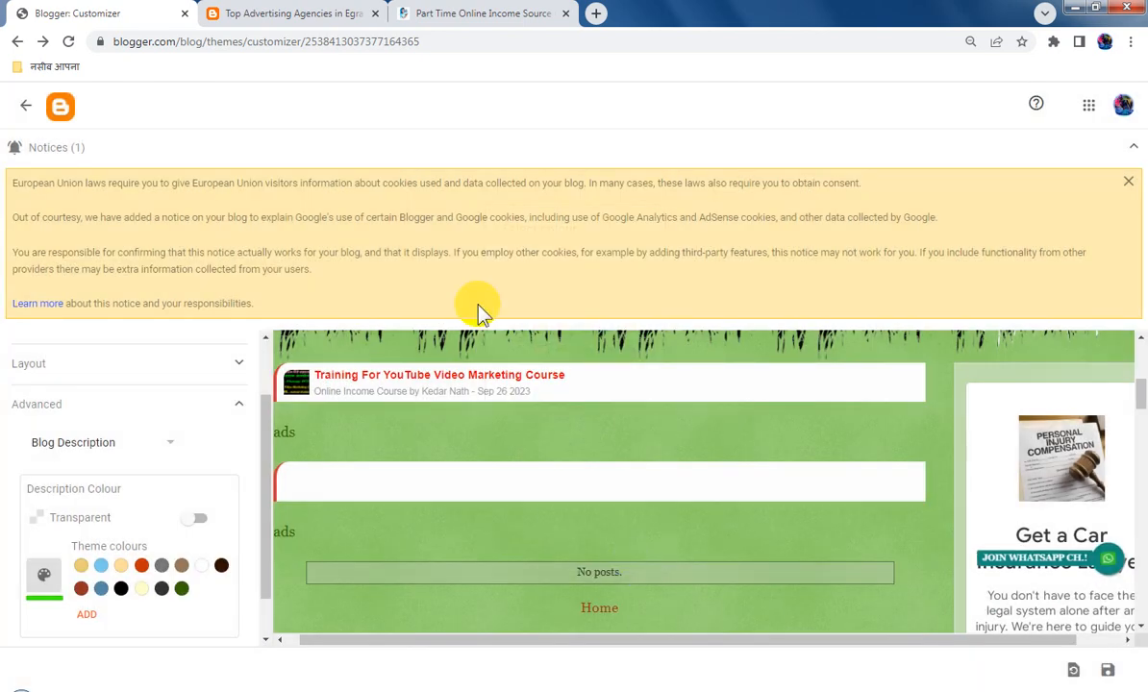
click(1108, 671)
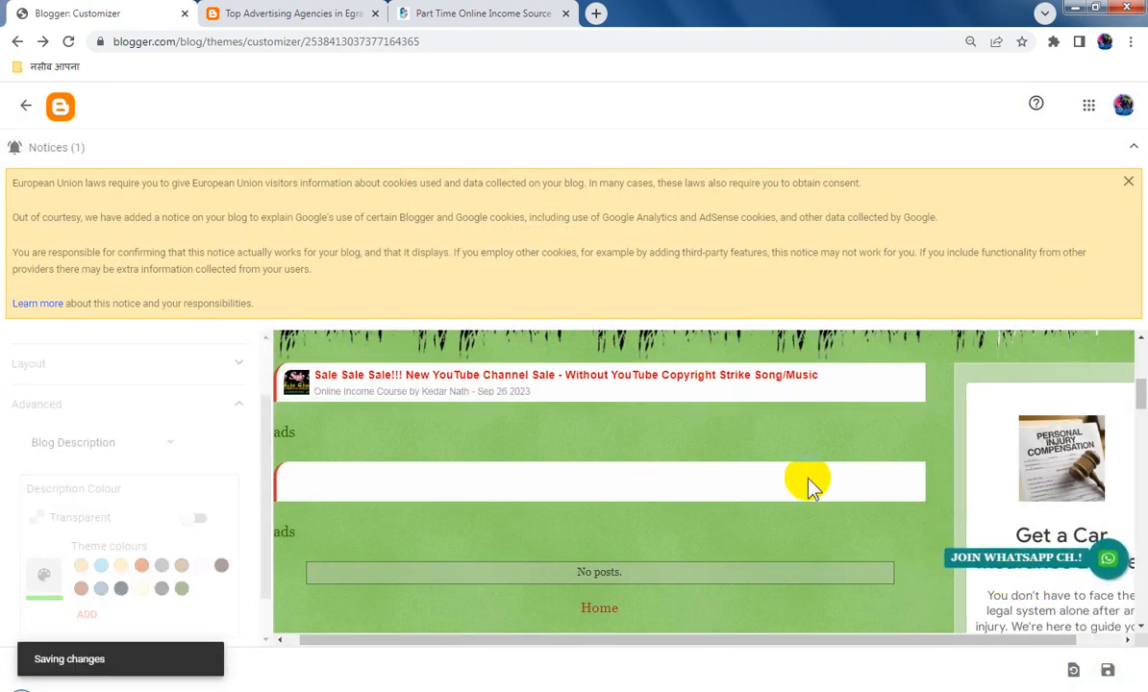
Step: Reload the live blog and examine the description's new colour and the page down to the footer
click(298, 13)
click(68, 42)
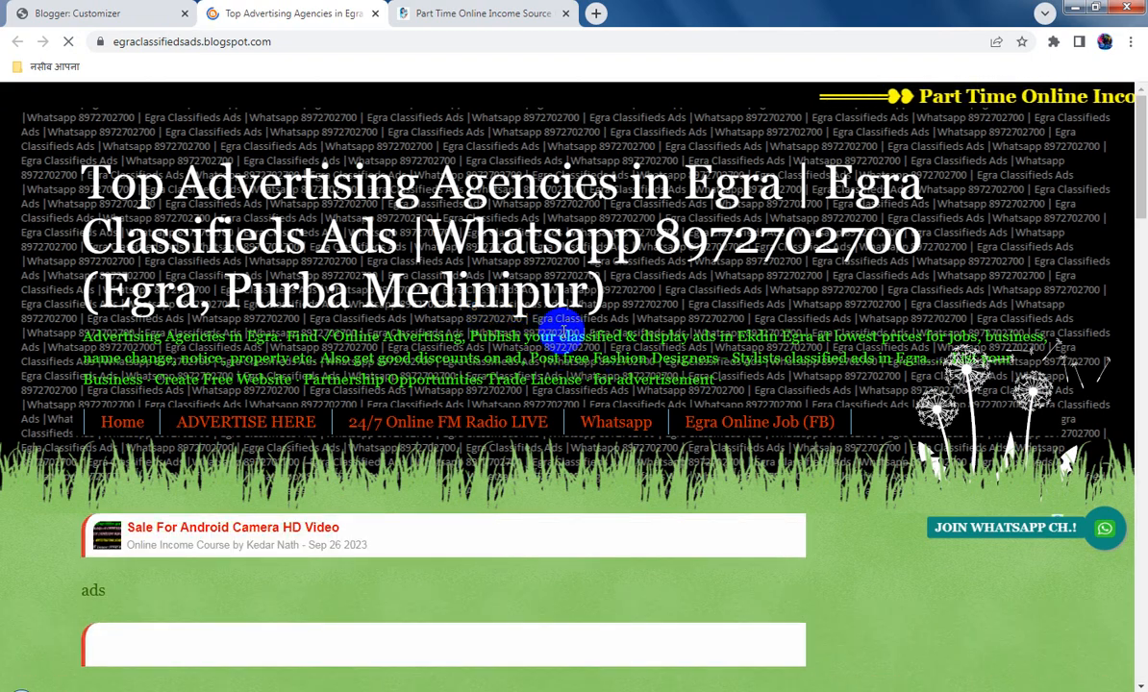
scroll(564, 330, down, 2)
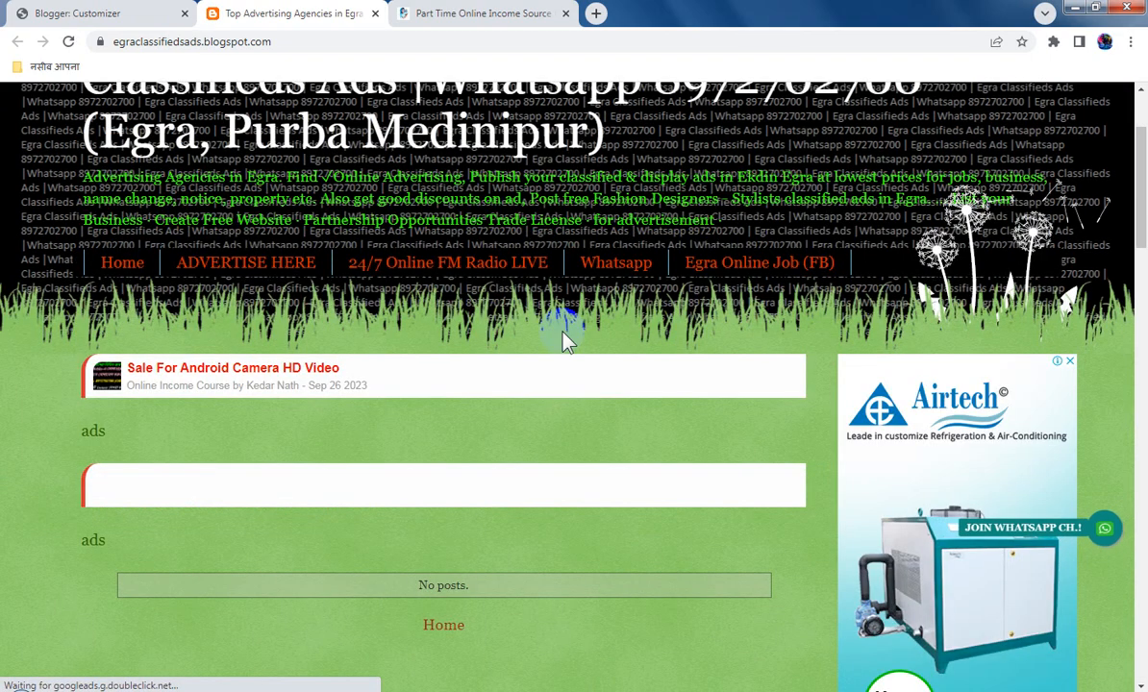
scroll(570, 349, down, 1)
scroll(596, 375, down, 4)
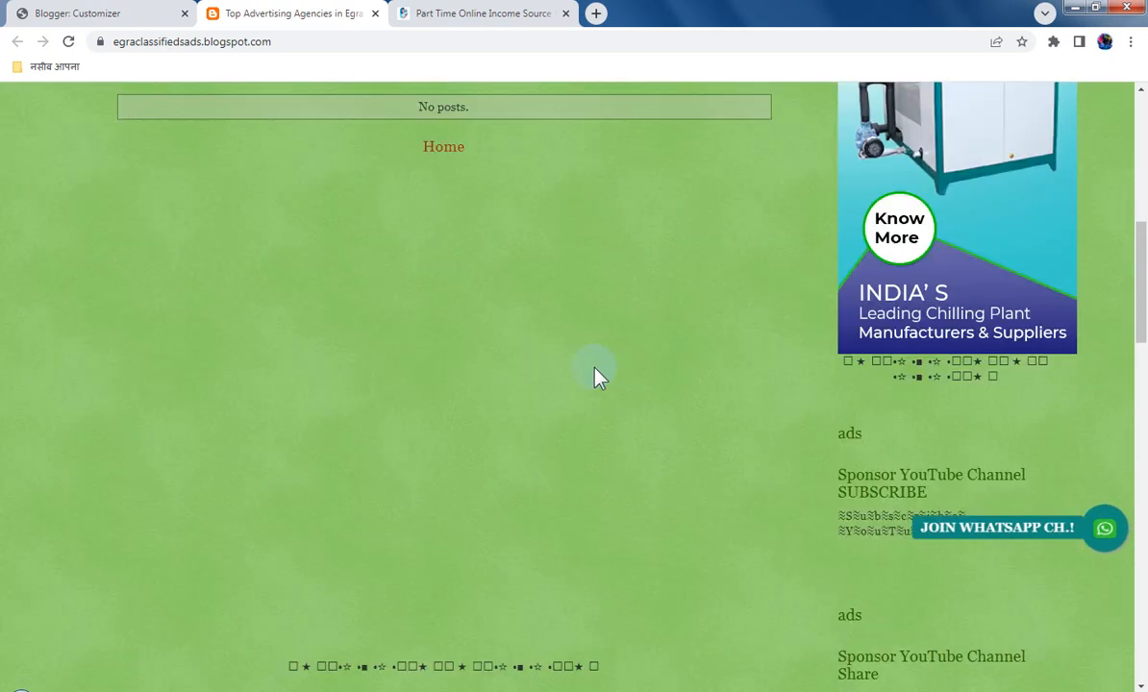
scroll(595, 375, down, 12)
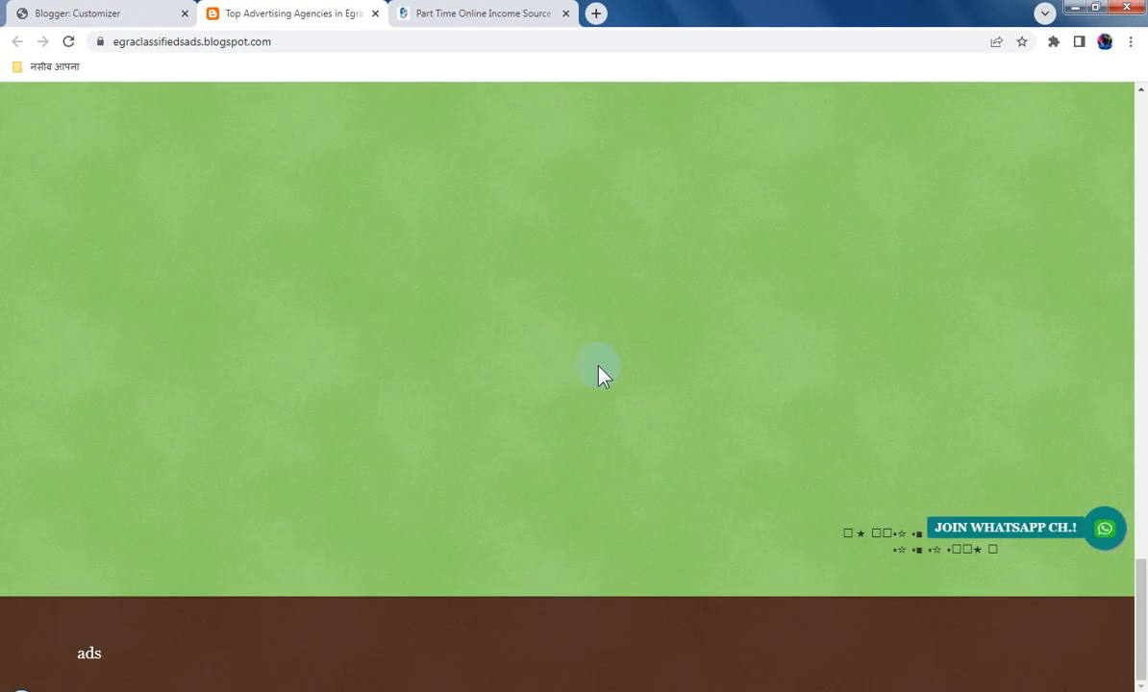
scroll(598, 376, up, 15)
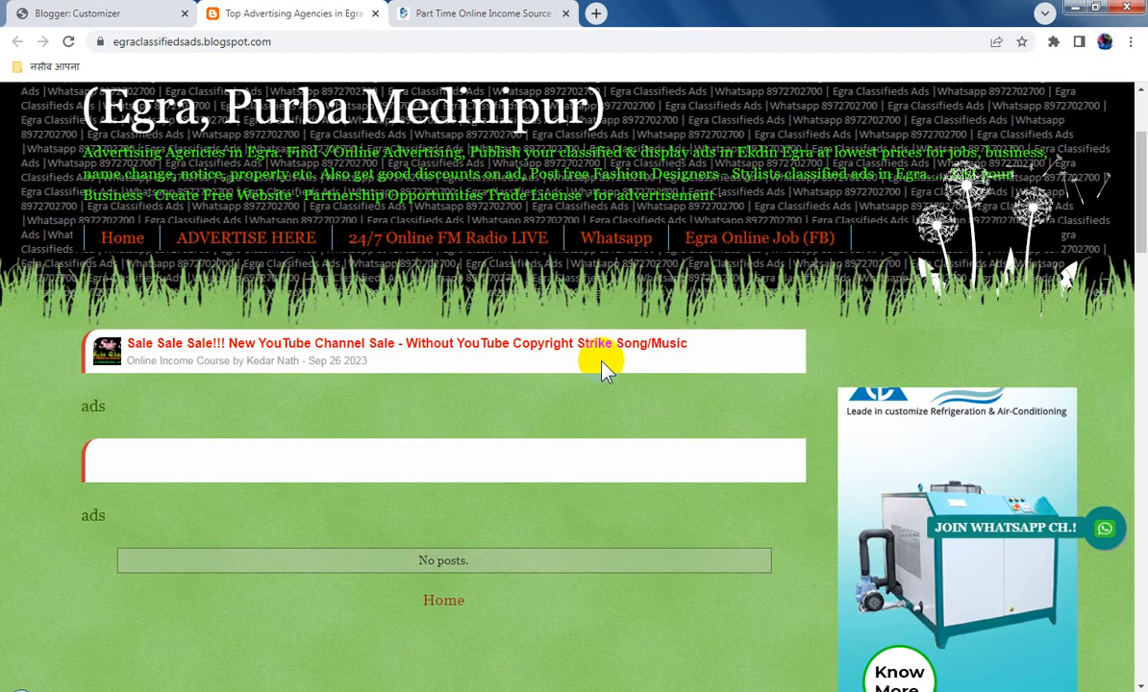
scroll(600, 371, up, 3)
Step: Return to the theme designer and switch the advanced options from Blog Description to Footer
click(109, 11)
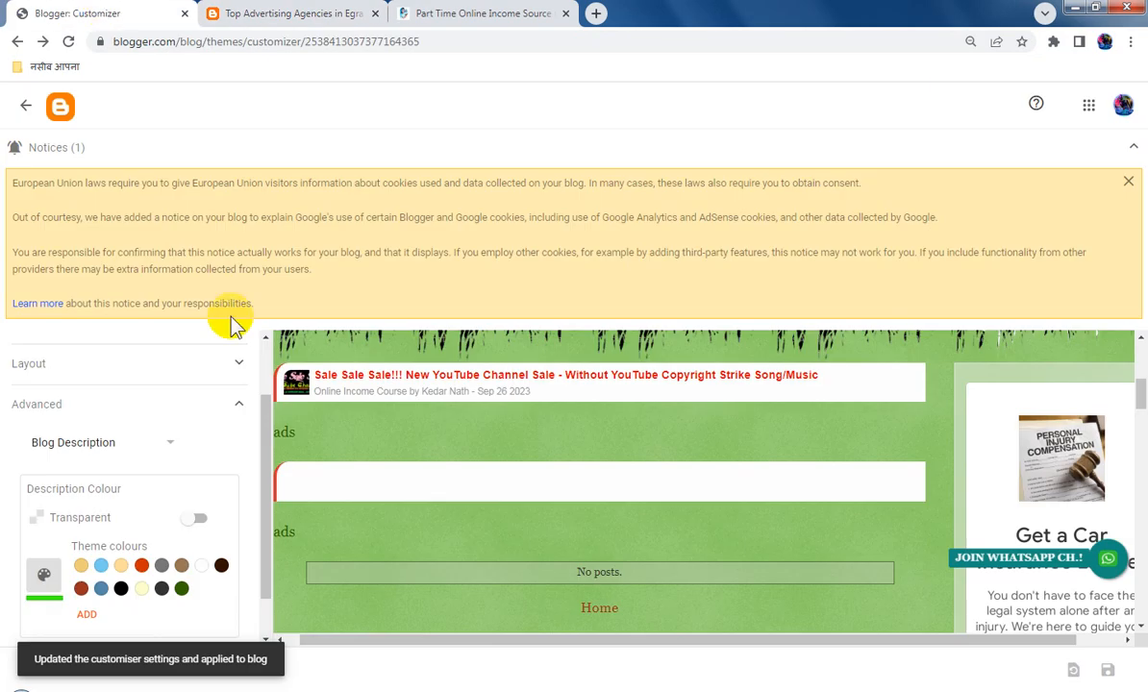
click(154, 454)
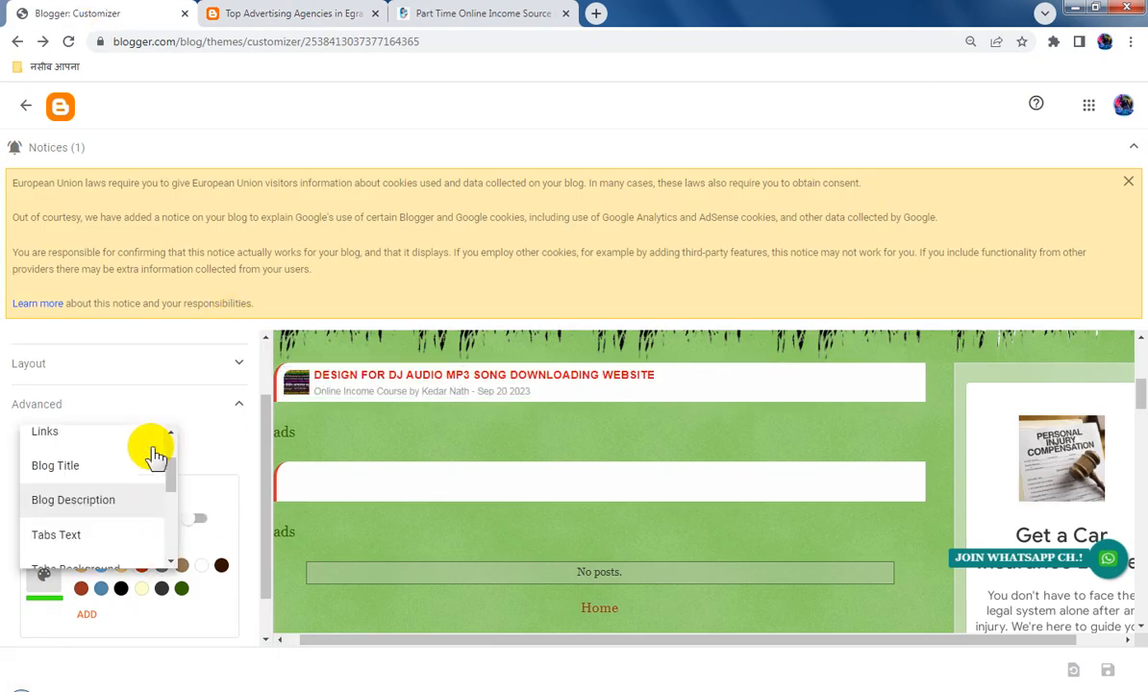
scroll(140, 522, down, 4)
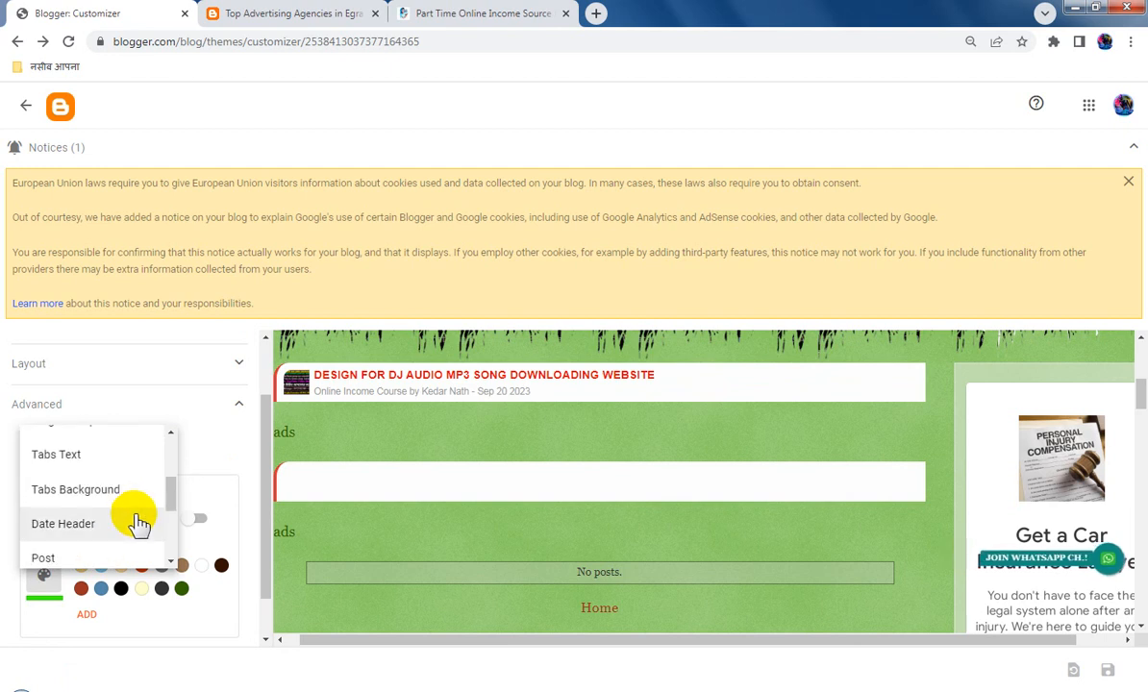
scroll(140, 522, down, 2)
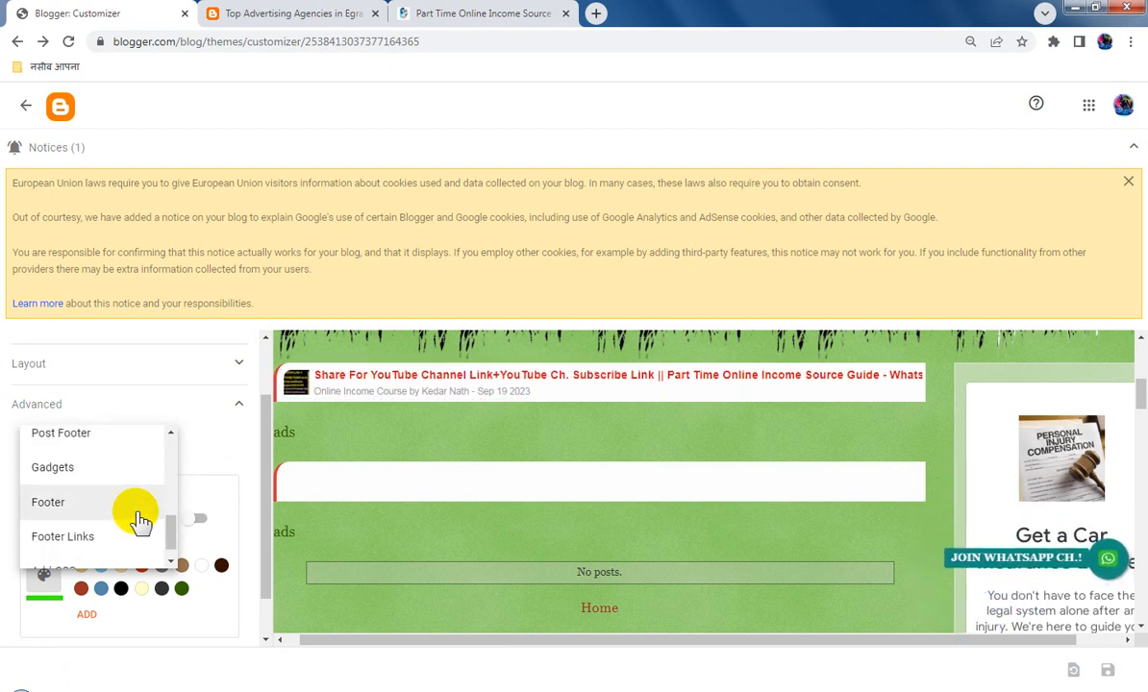
scroll(115, 470, down, 3)
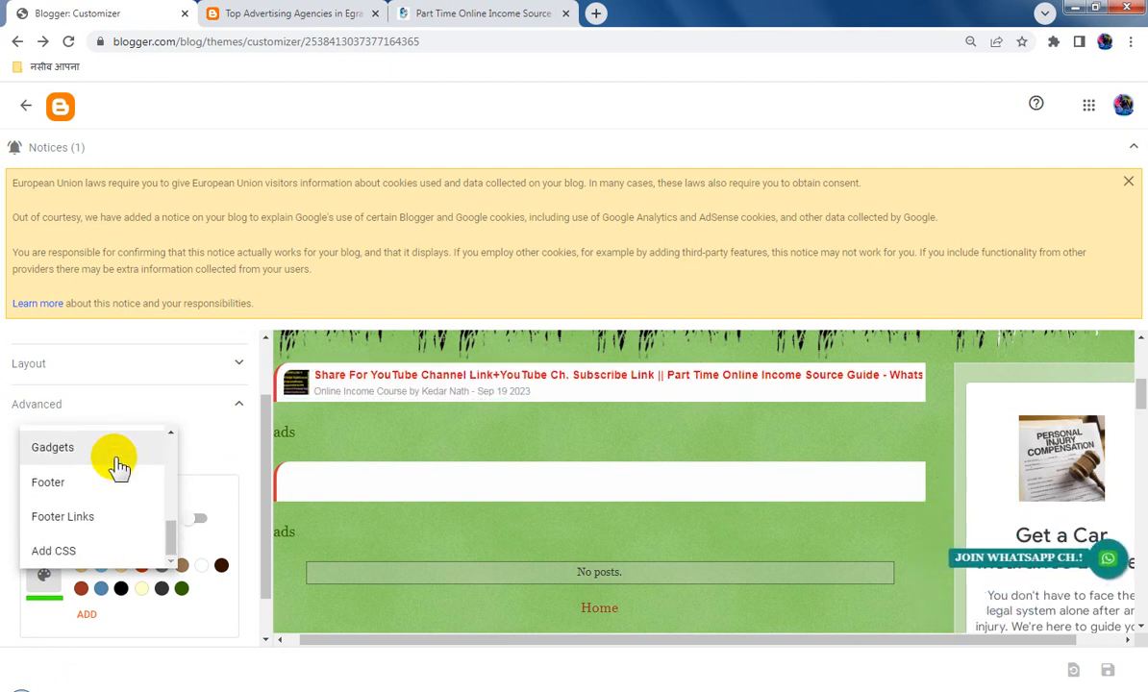
click(93, 435)
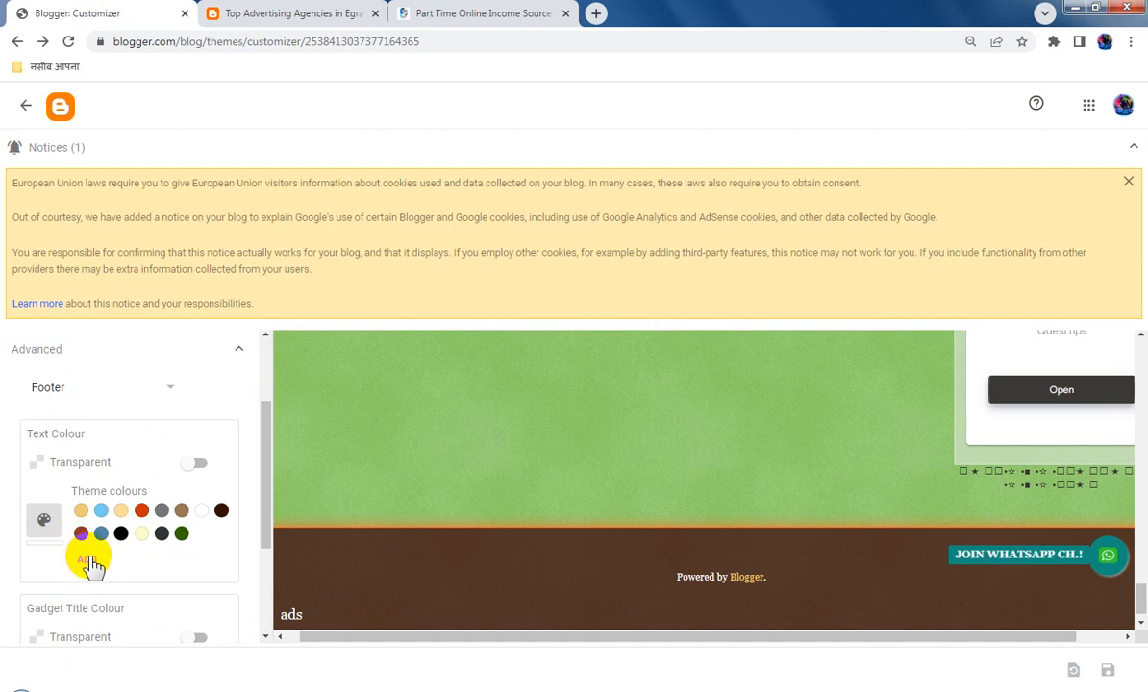
Step: Add the custom green #1eff00 as the footer text colour and save the theme
click(89, 561)
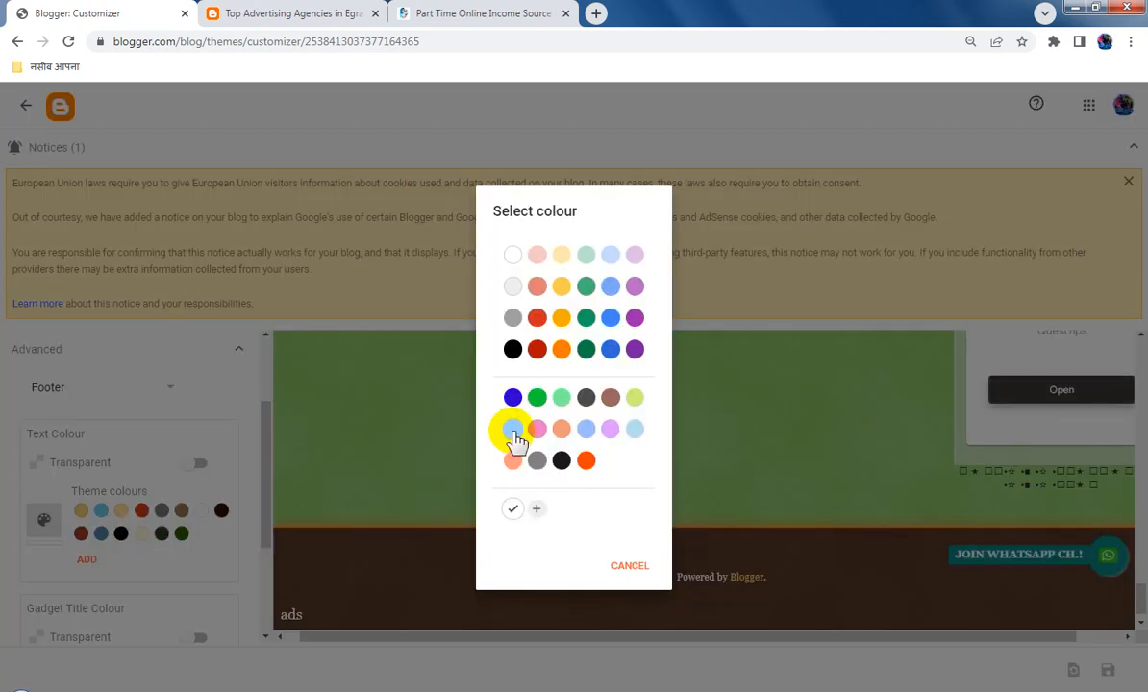
click(539, 512)
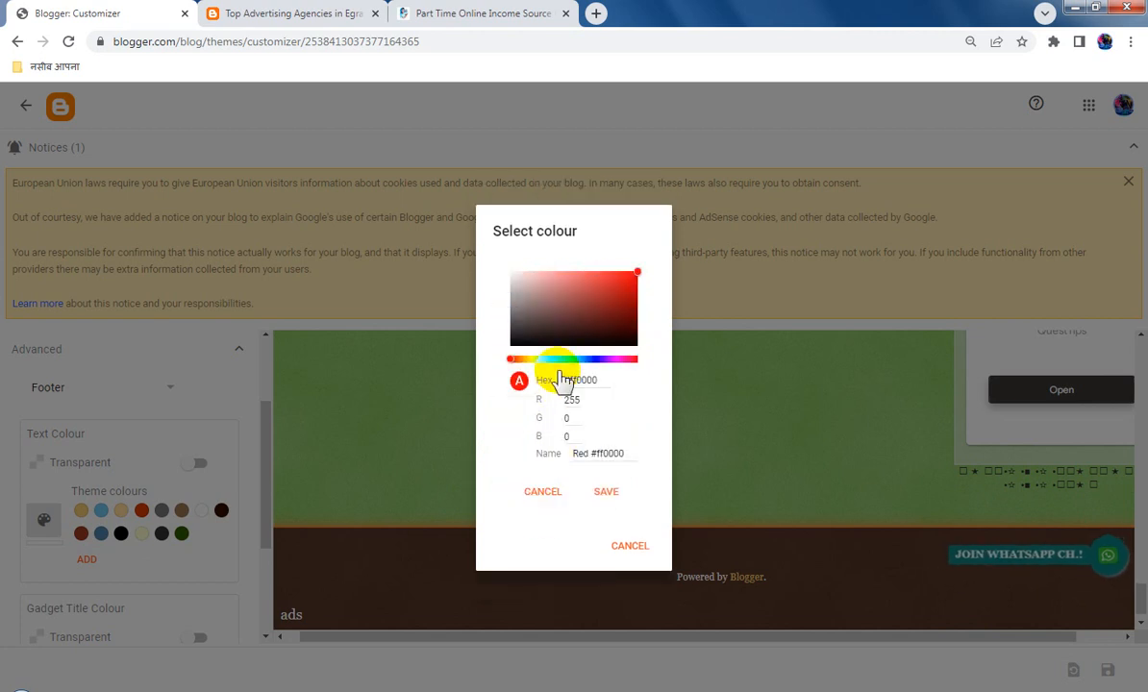
click(552, 360)
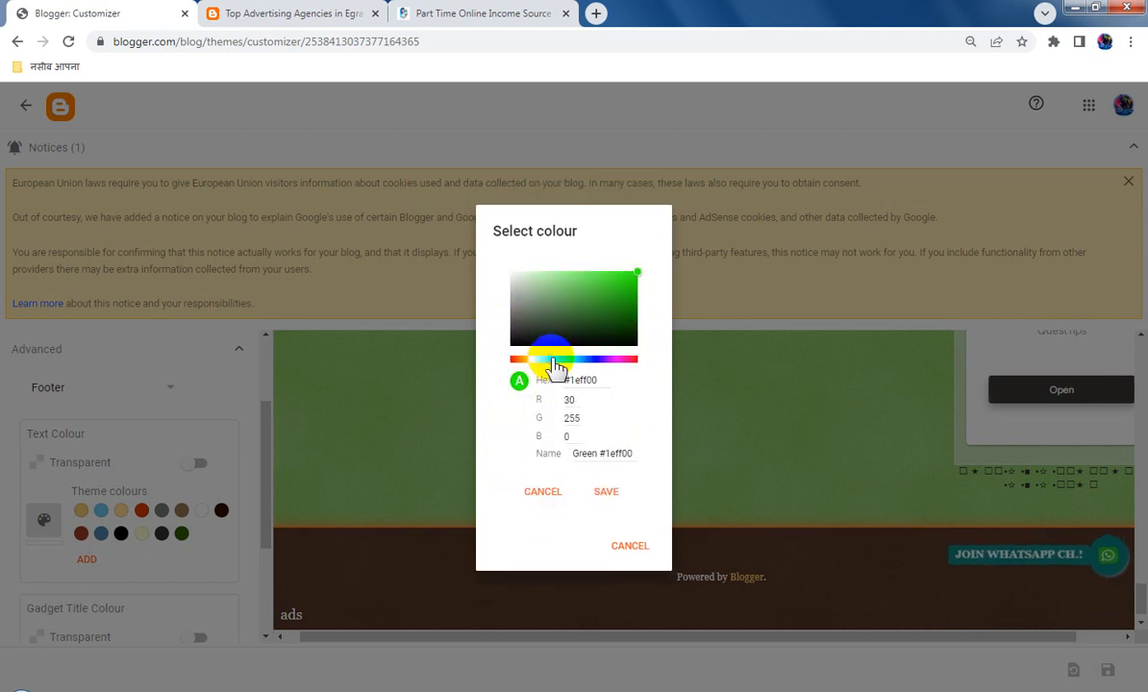
click(606, 493)
click(628, 565)
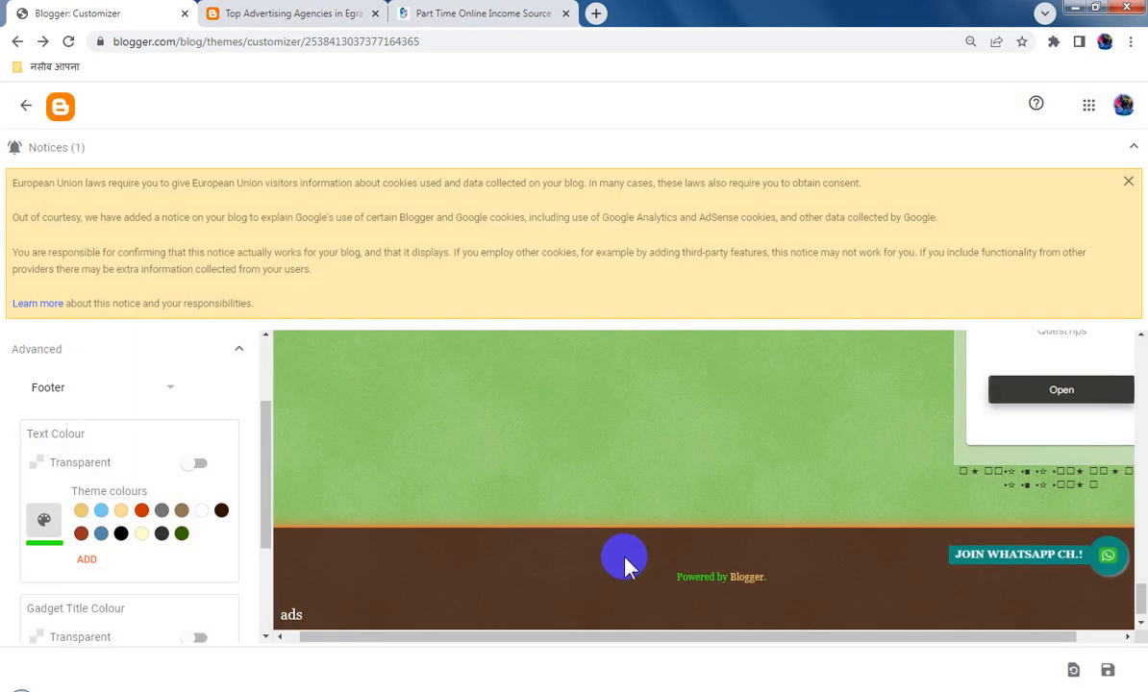
click(1107, 671)
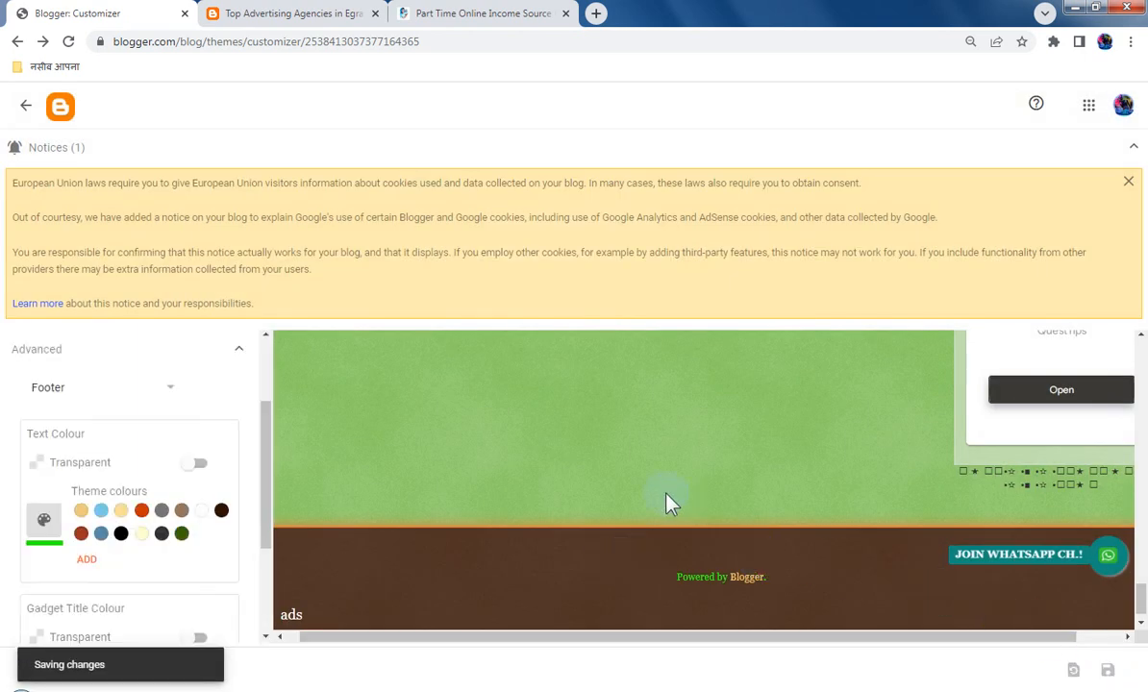
Step: Reload the live blog and examine the page down to the footer for the new footer text colour
click(150, 390)
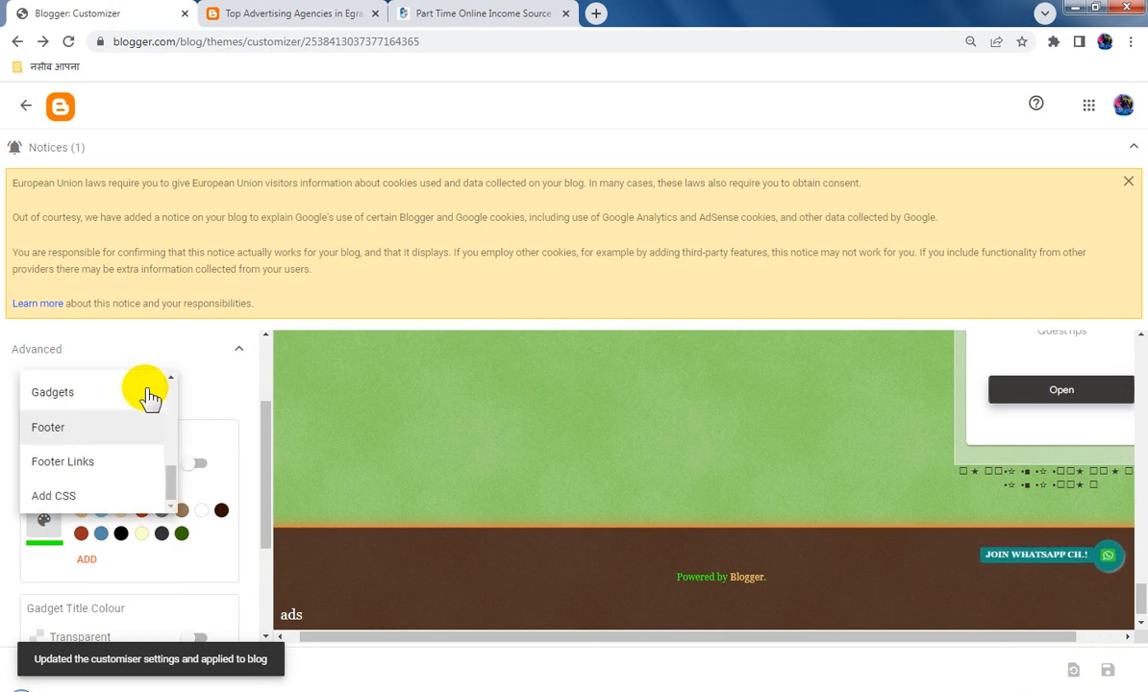
scroll(163, 452, down, 1)
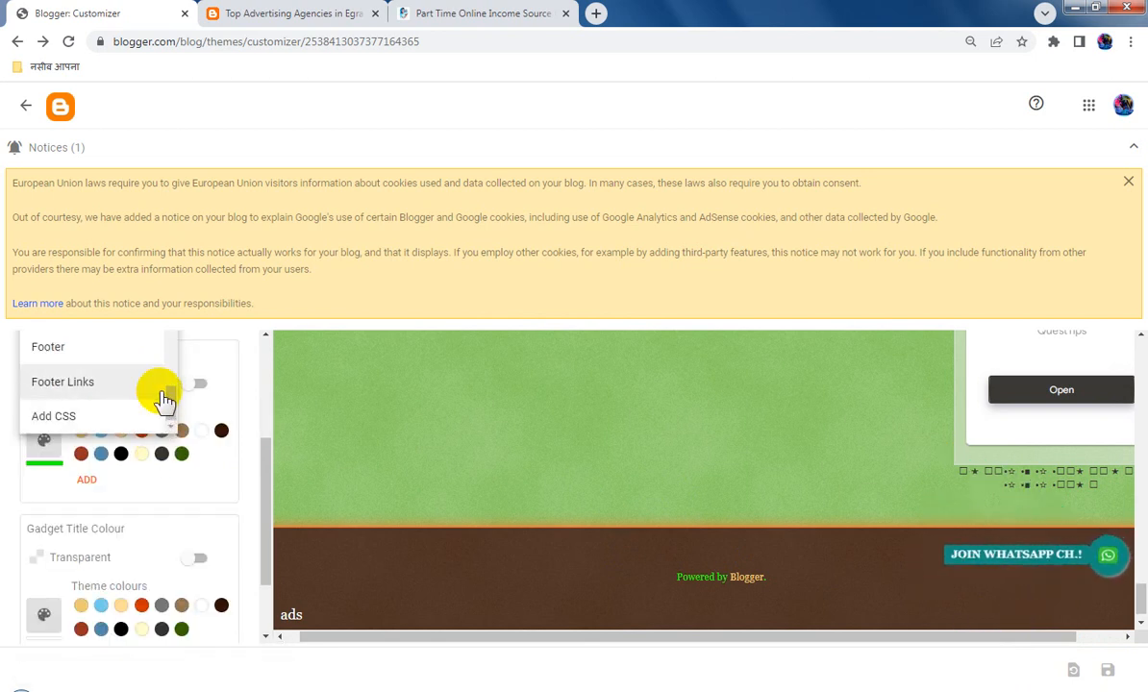
click(310, 15)
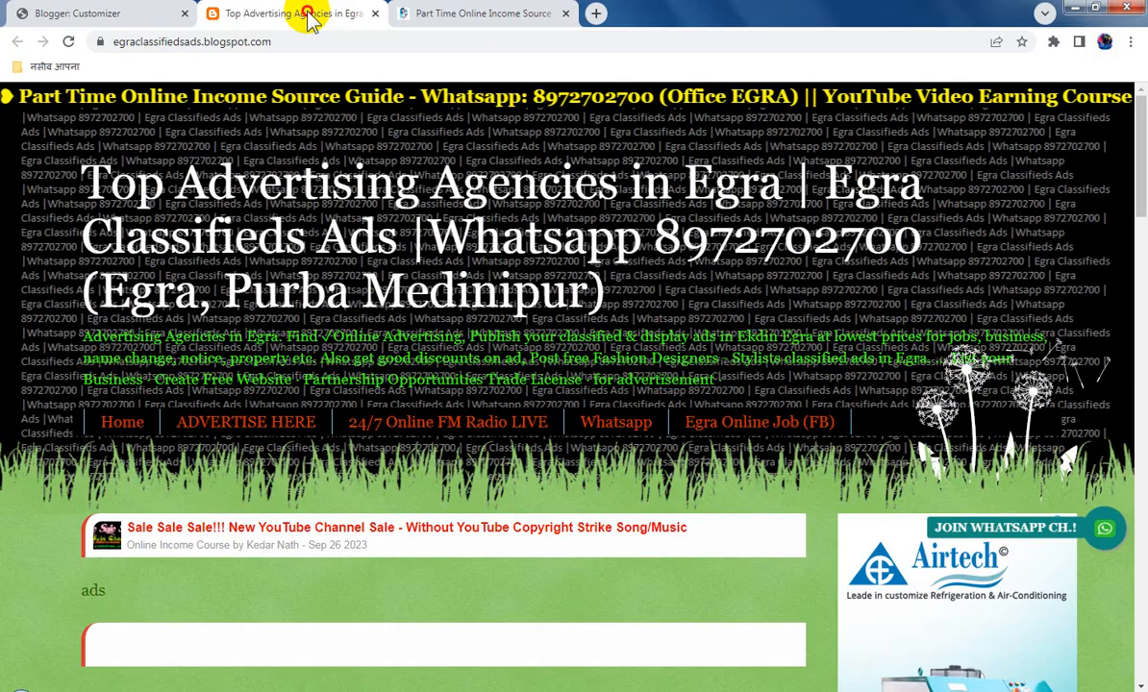
click(67, 43)
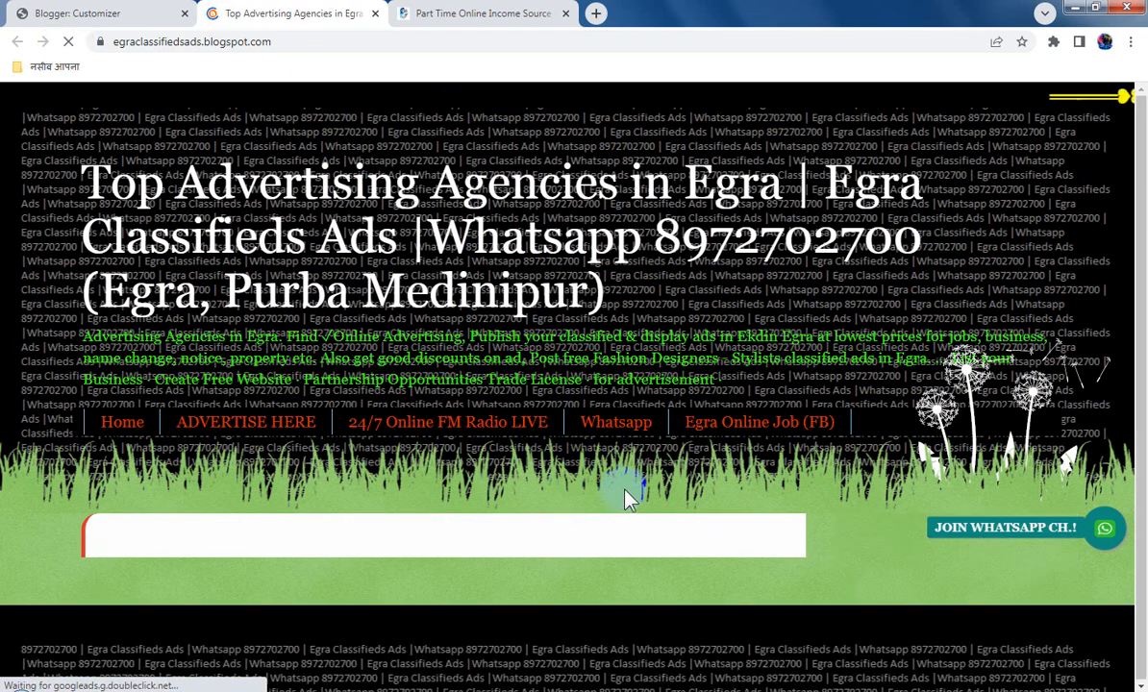
scroll(712, 486, down, 10)
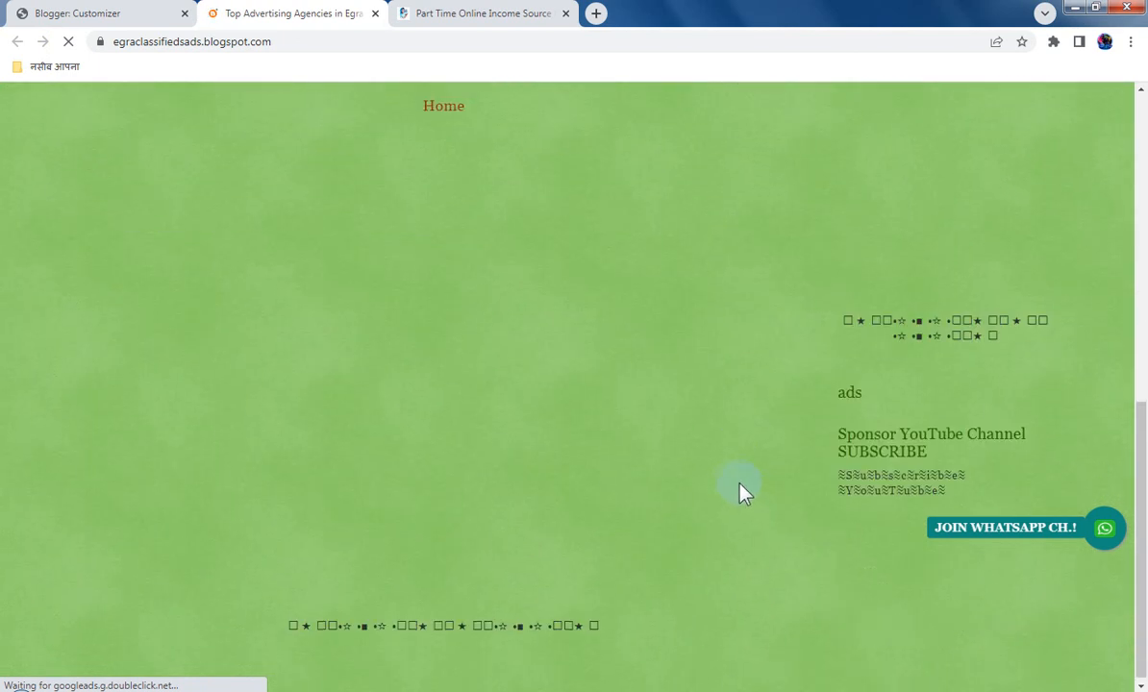
scroll(750, 491, down, 5)
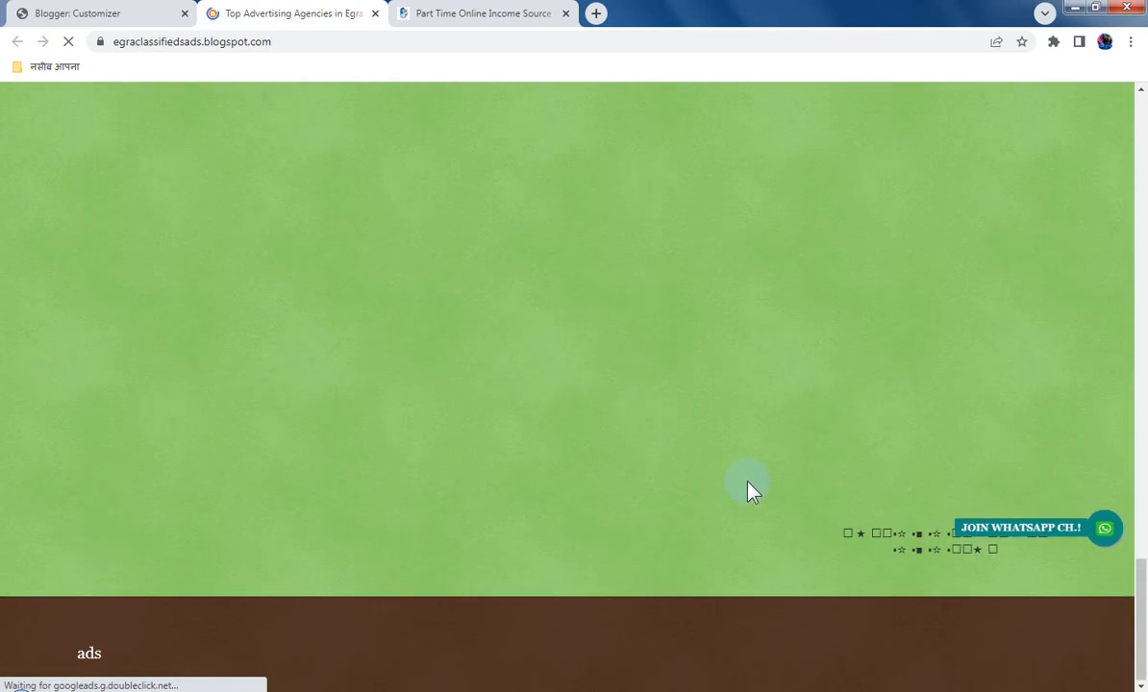
Step: Return to the theme designer, set the Post Footer text colour to black and save the theme
click(110, 20)
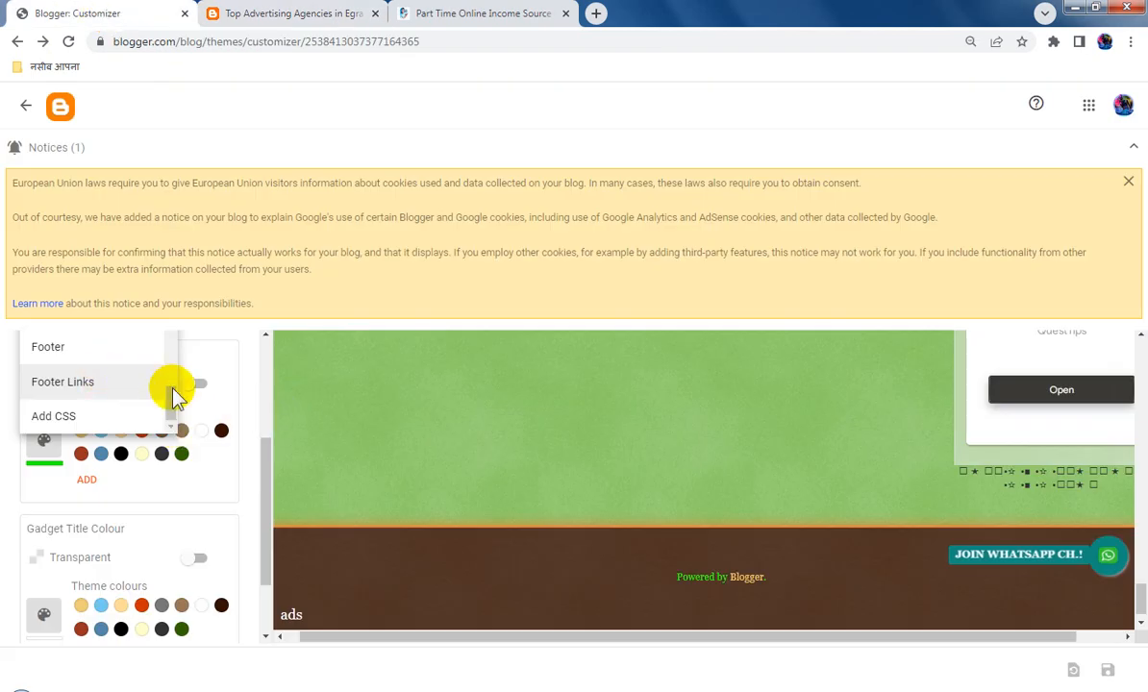
mouse_move(169, 395)
mouse_down()
mouse_move(169, 358)
mouse_move(169, 383)
mouse_up()
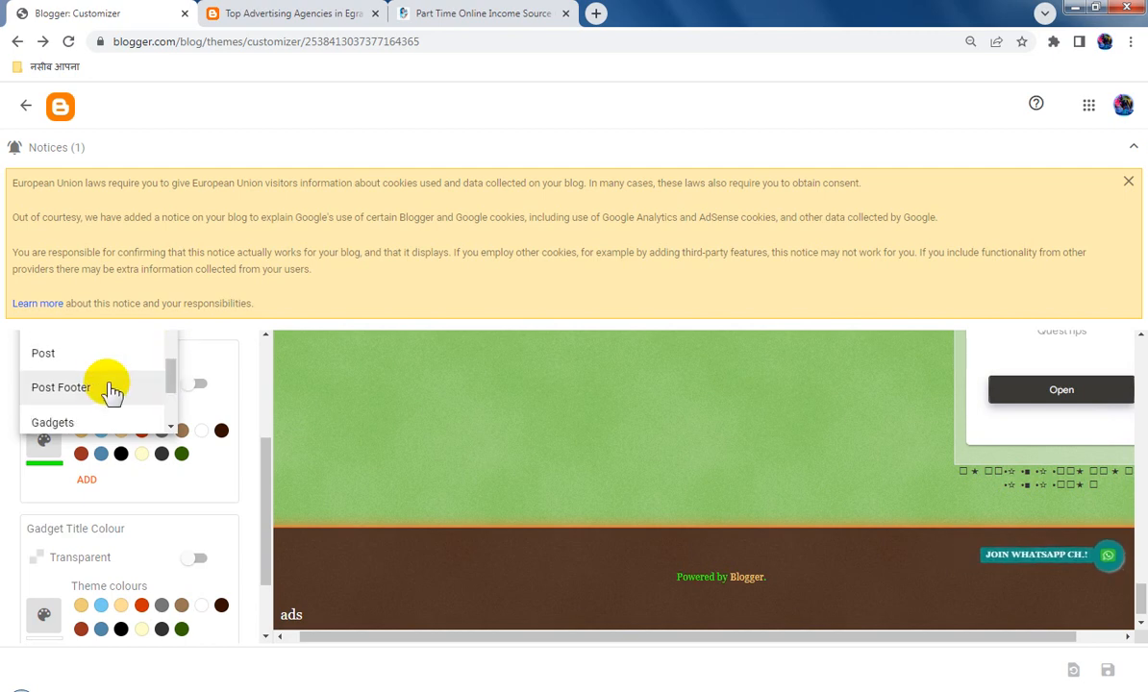
click(110, 390)
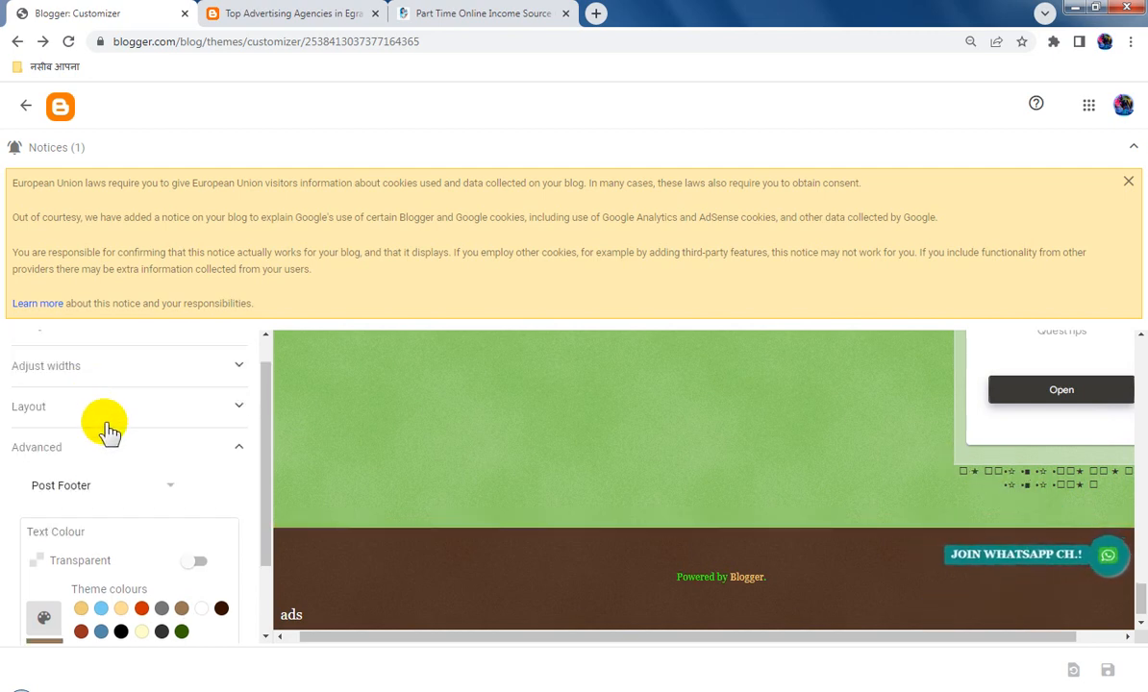
click(48, 623)
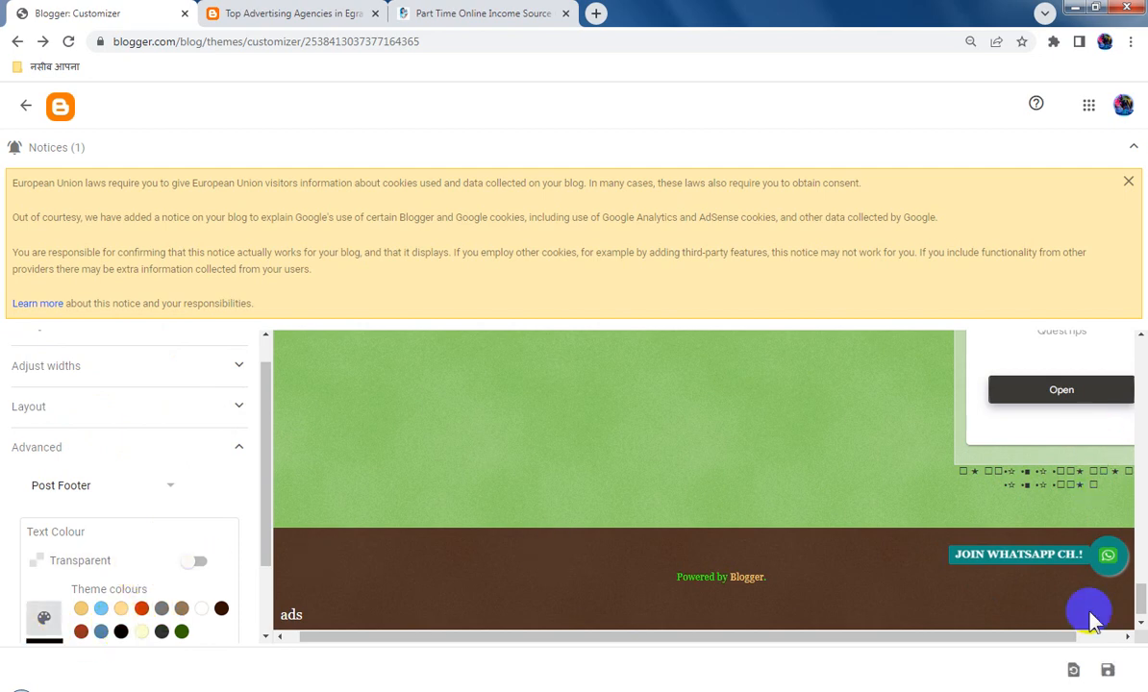
click(1108, 670)
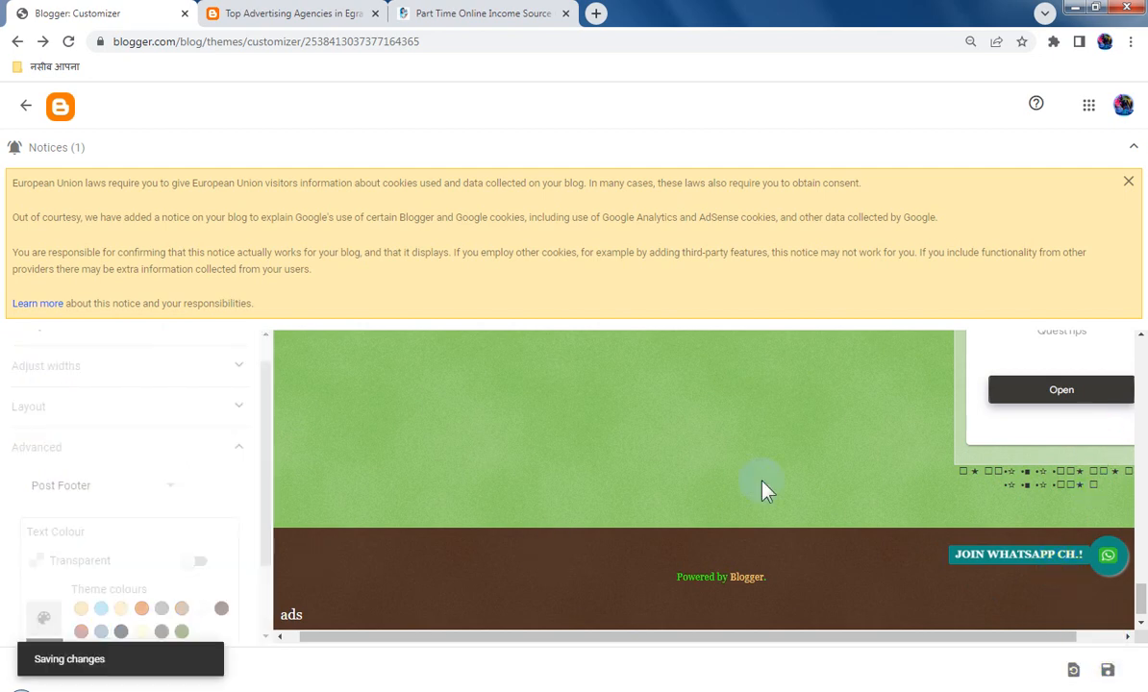
Step: Reload the live blog and examine the whole page for the Post Footer colour change
click(325, 15)
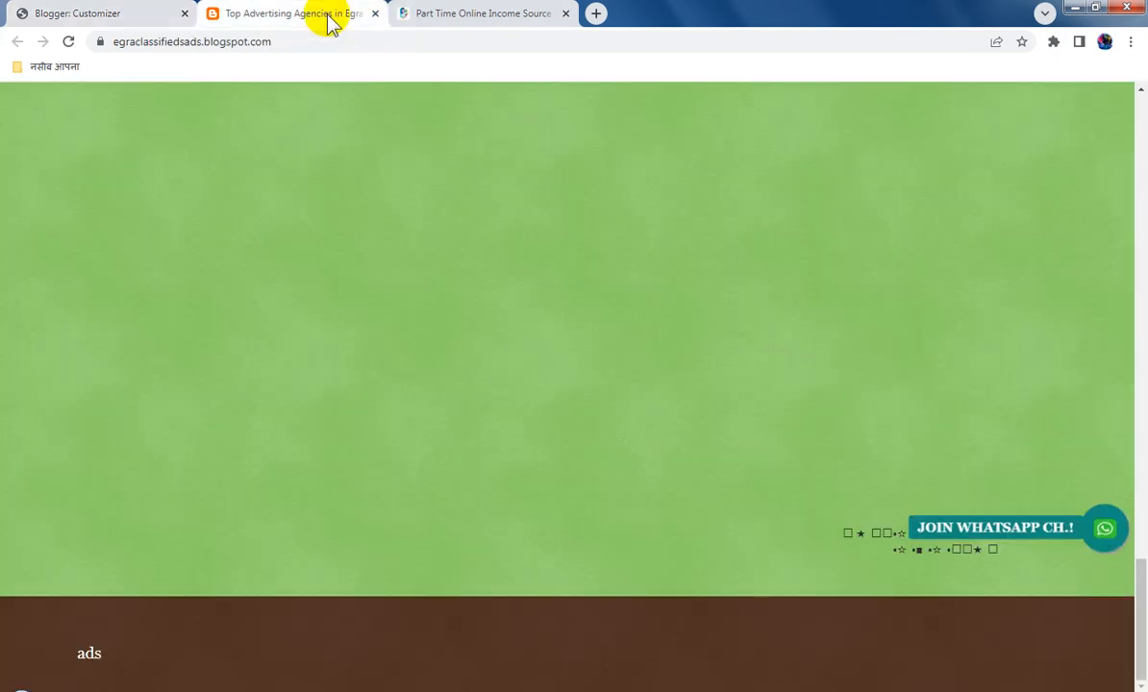
click(70, 42)
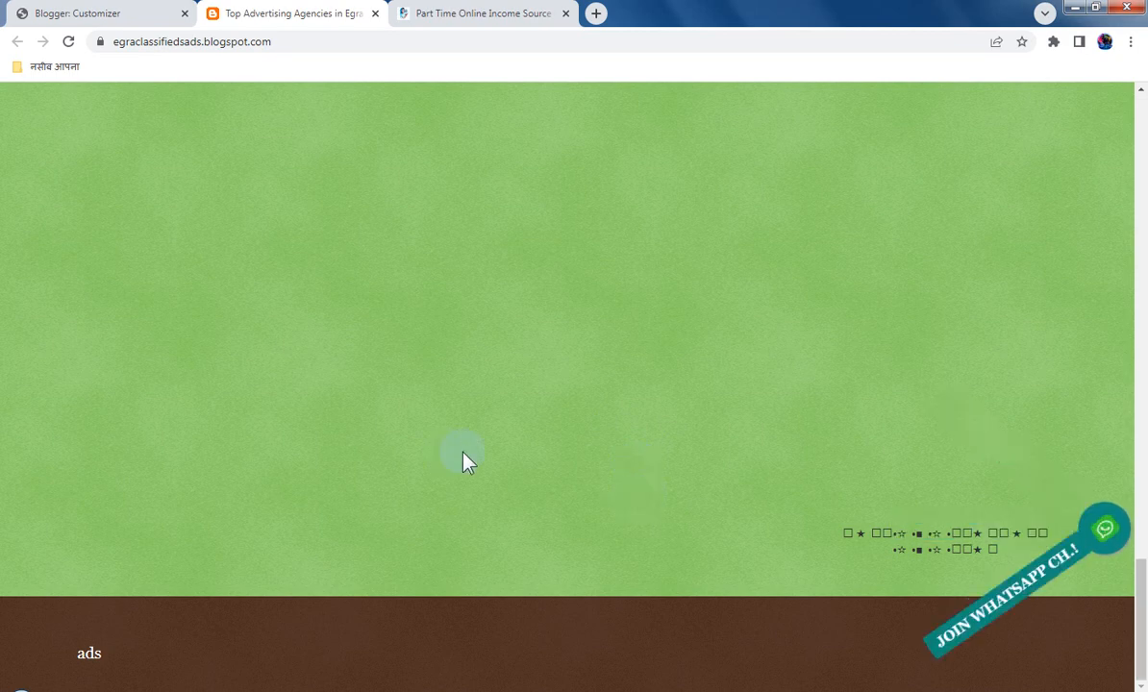
scroll(502, 381, up, 3)
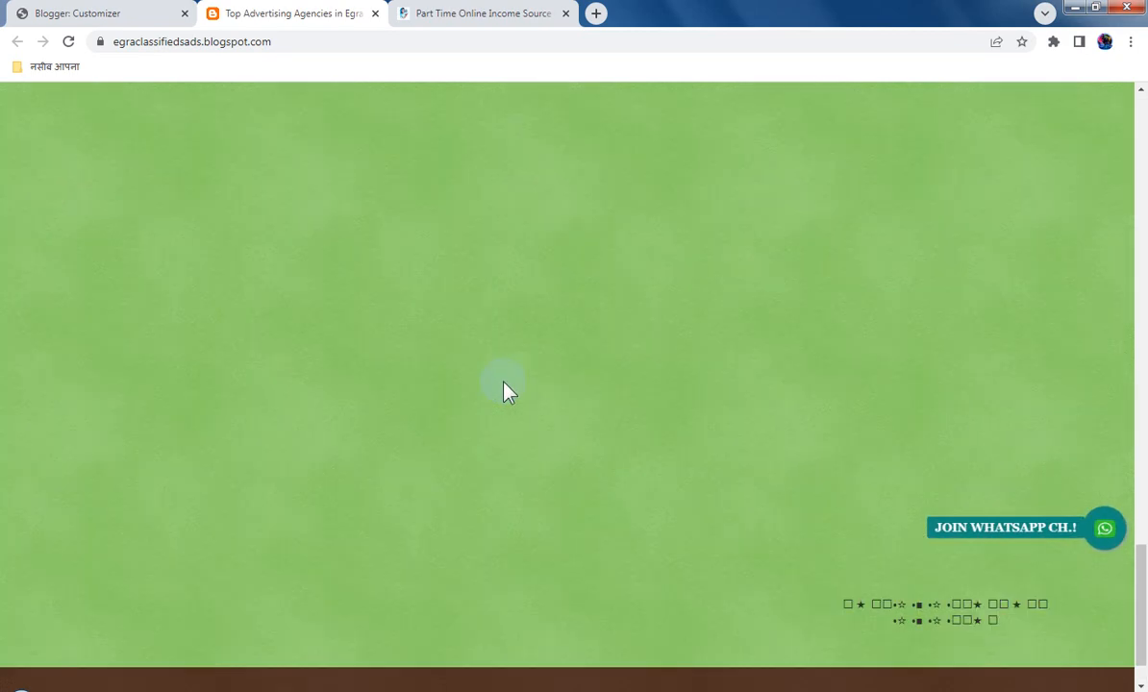
scroll(438, 331, down, 1)
scroll(442, 338, down, 2)
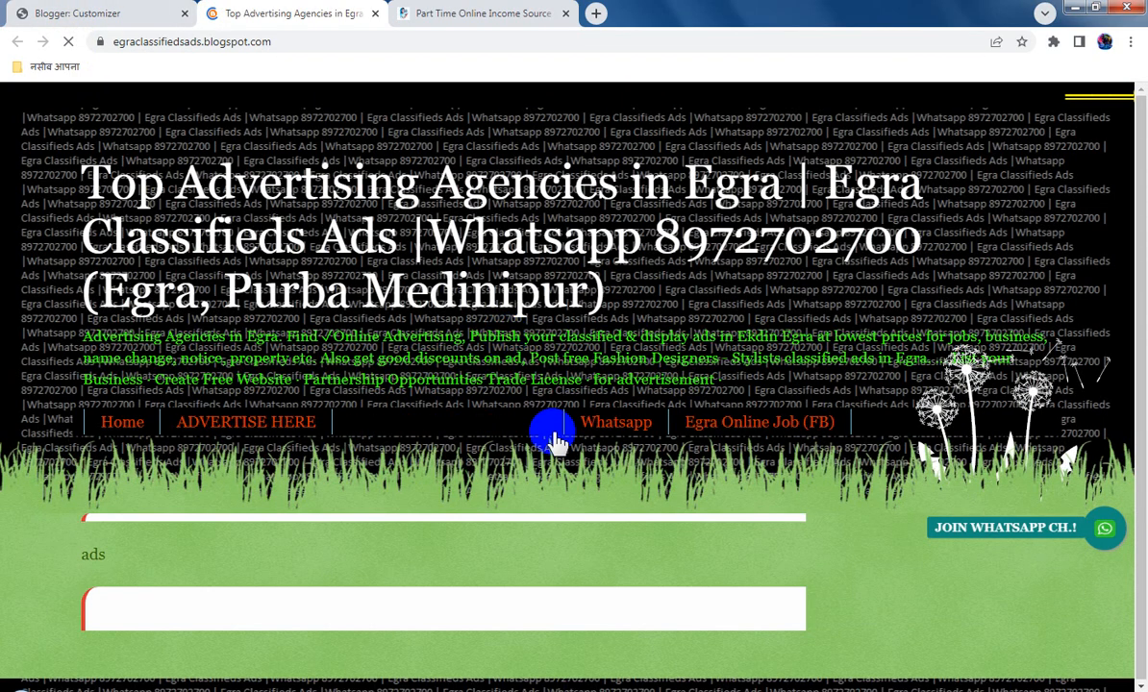
scroll(616, 442, down, 4)
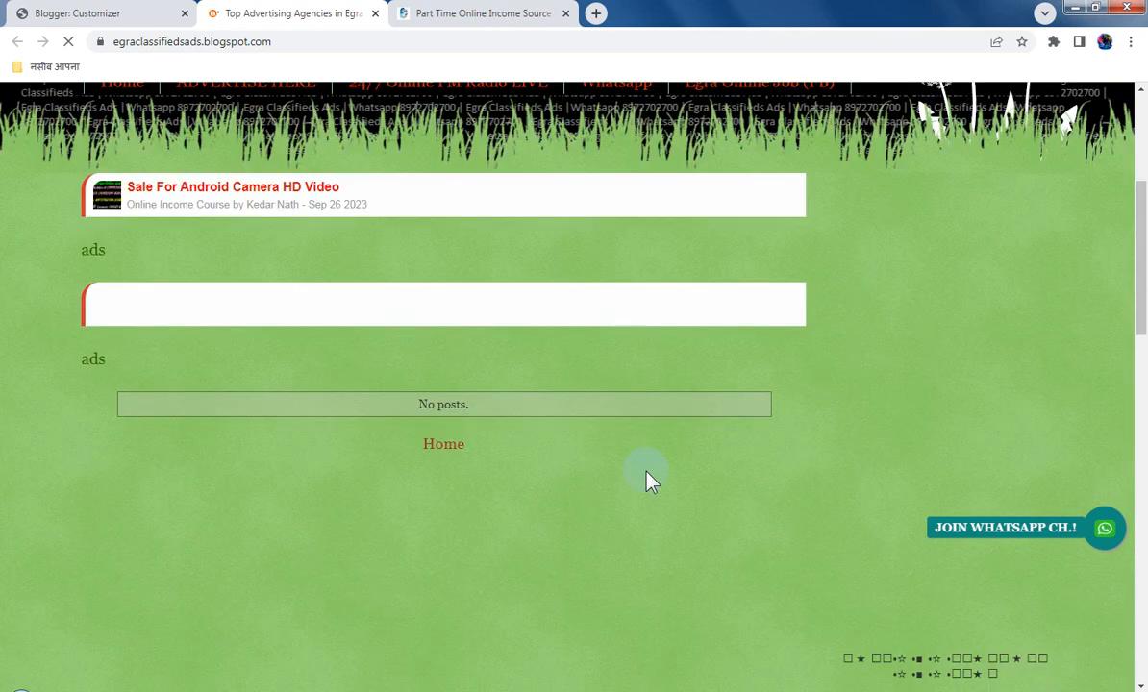
scroll(699, 529, down, 15)
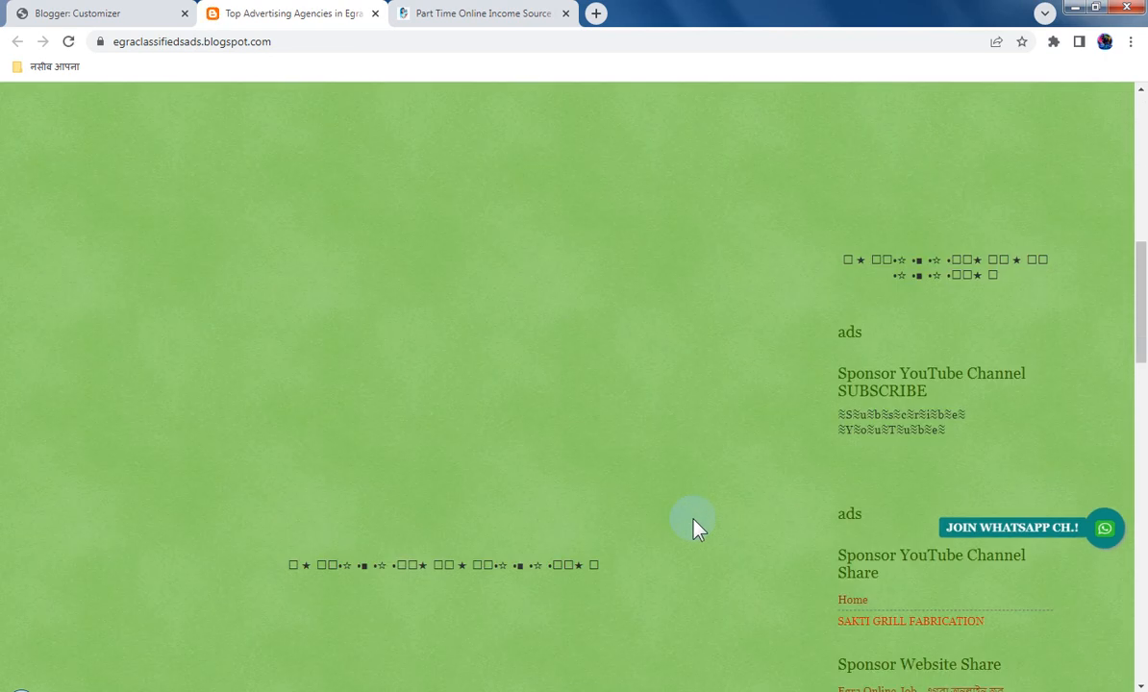
scroll(699, 529, down, 7)
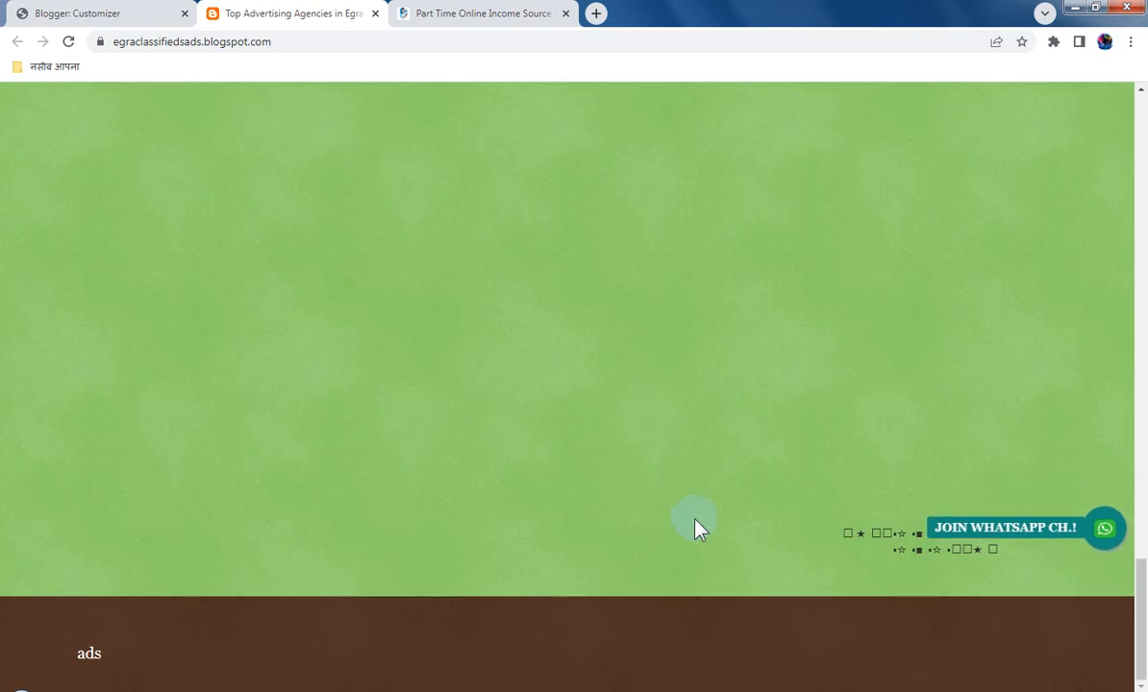
Step: In the theme designer's advanced options, set the Footer Links link colour to #3300cc and save the theme
click(132, 19)
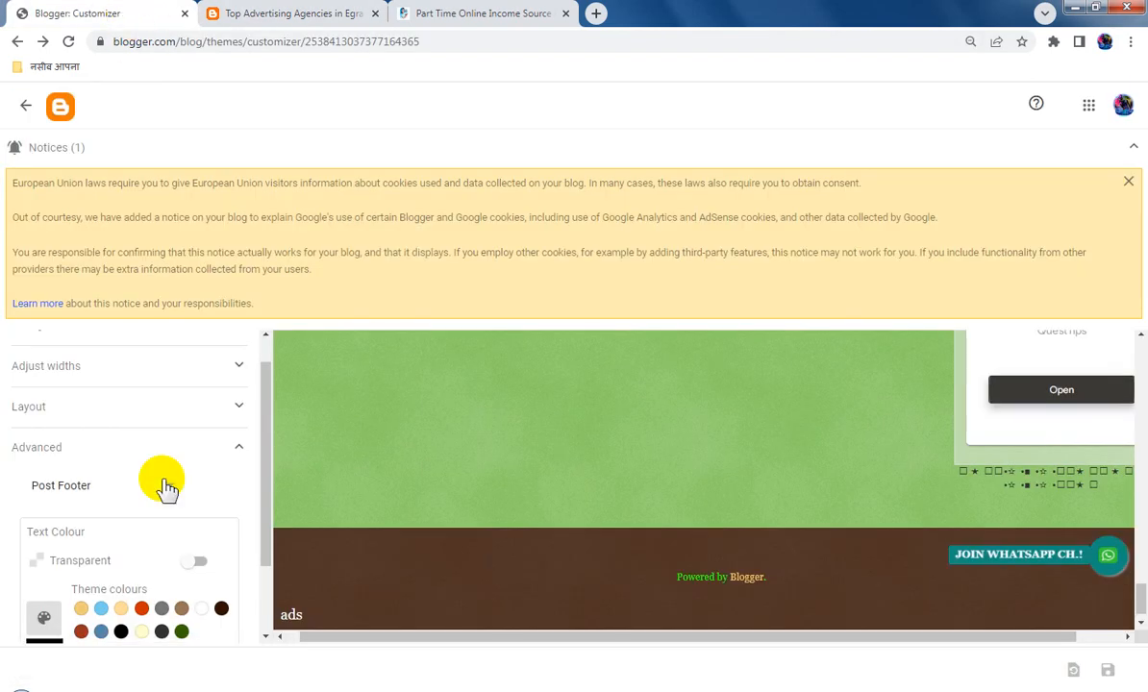
click(168, 483)
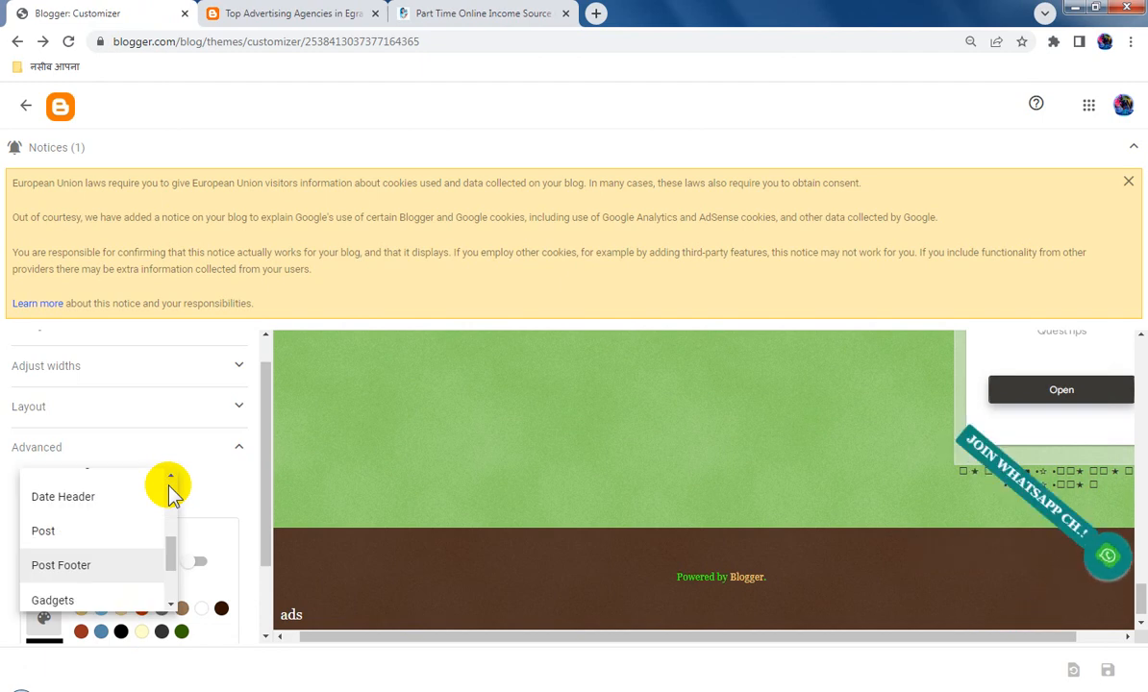
scroll(142, 567, down, 2)
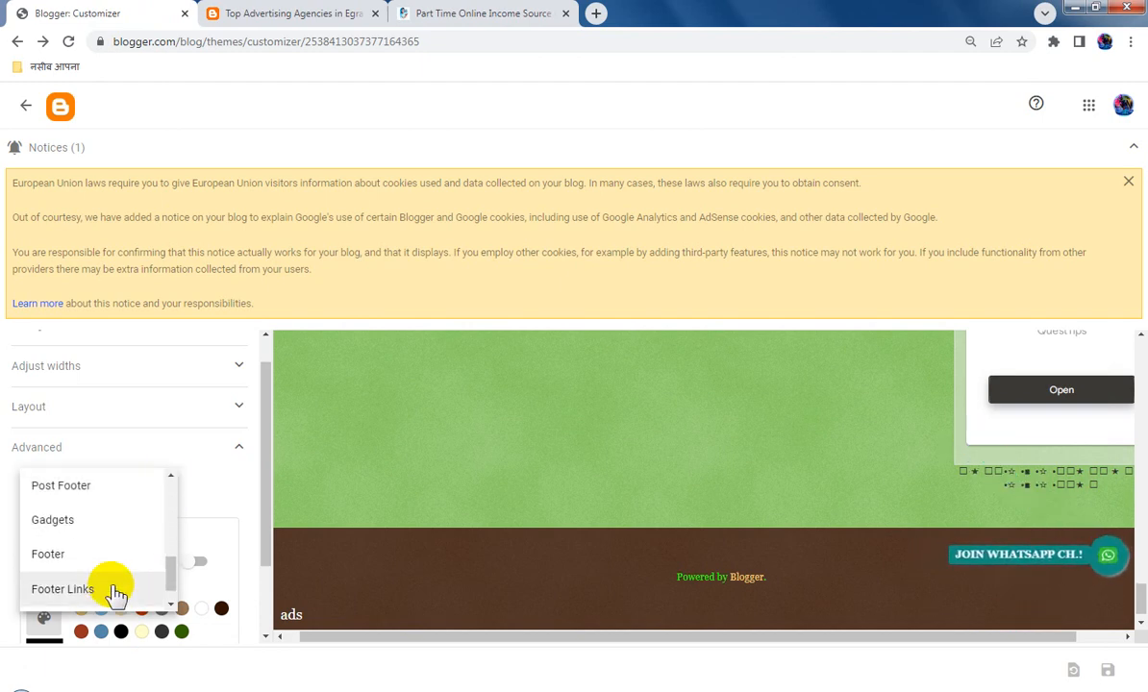
click(116, 591)
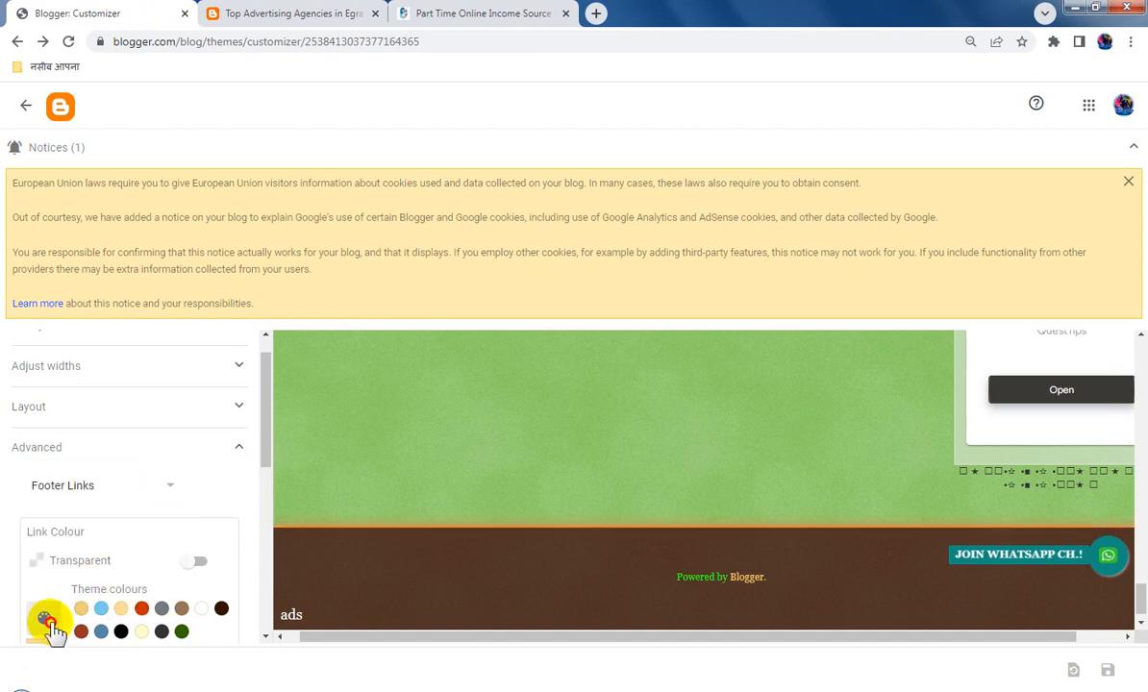
click(48, 620)
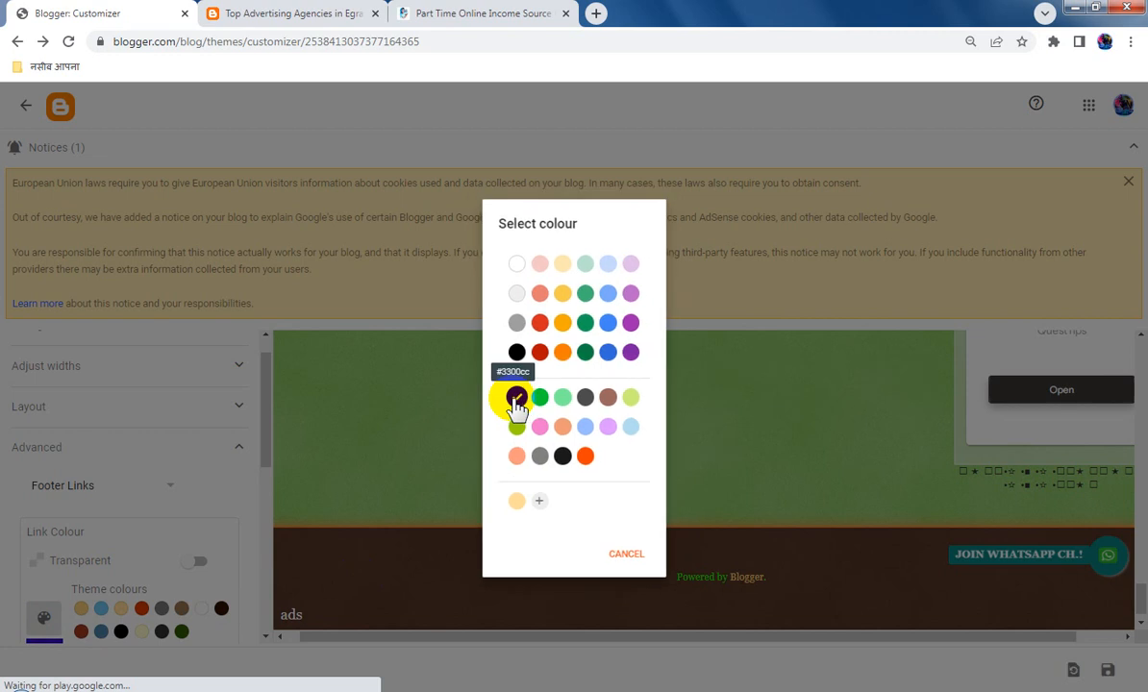
click(514, 402)
click(139, 488)
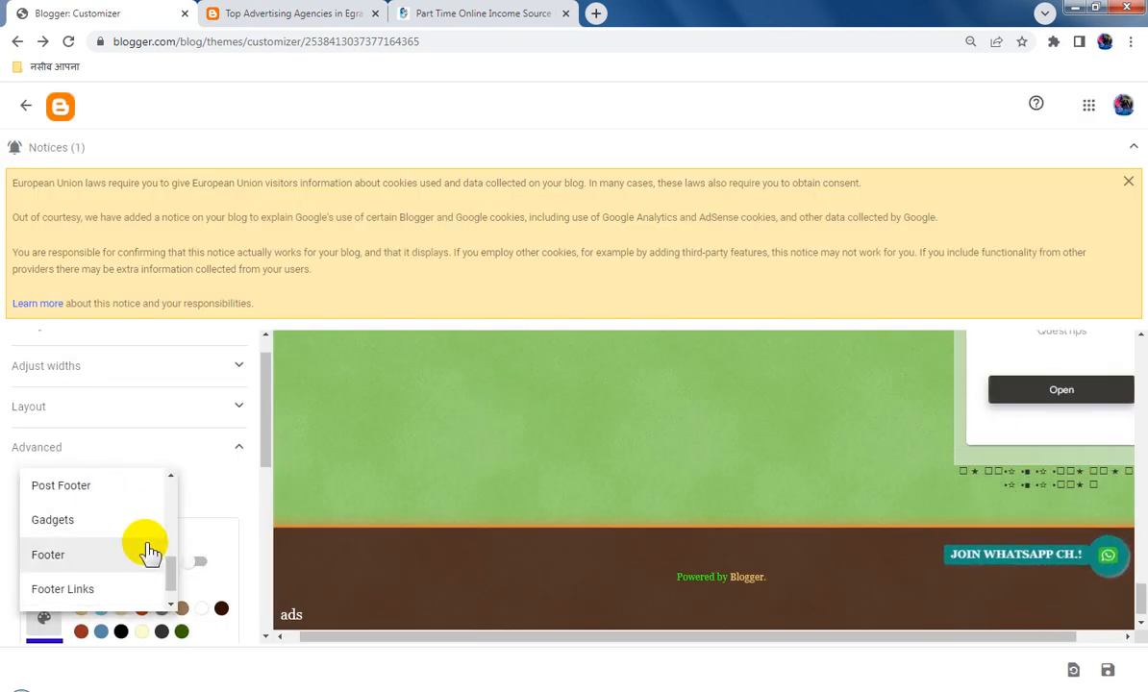
scroll(149, 553, down, 4)
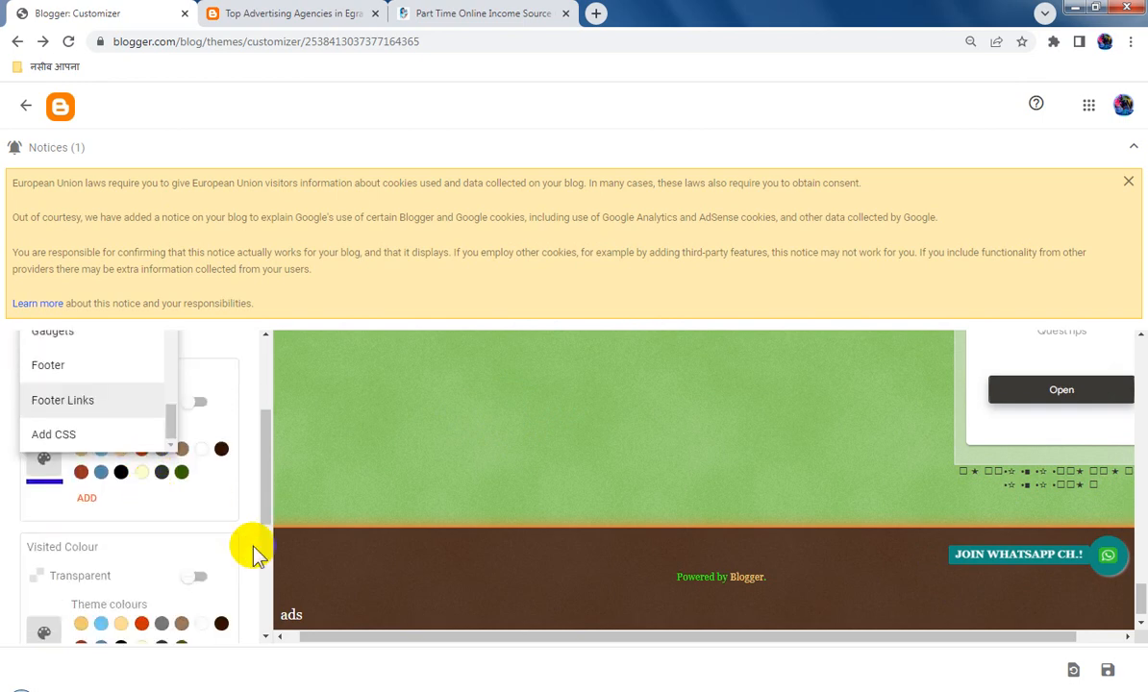
click(1104, 671)
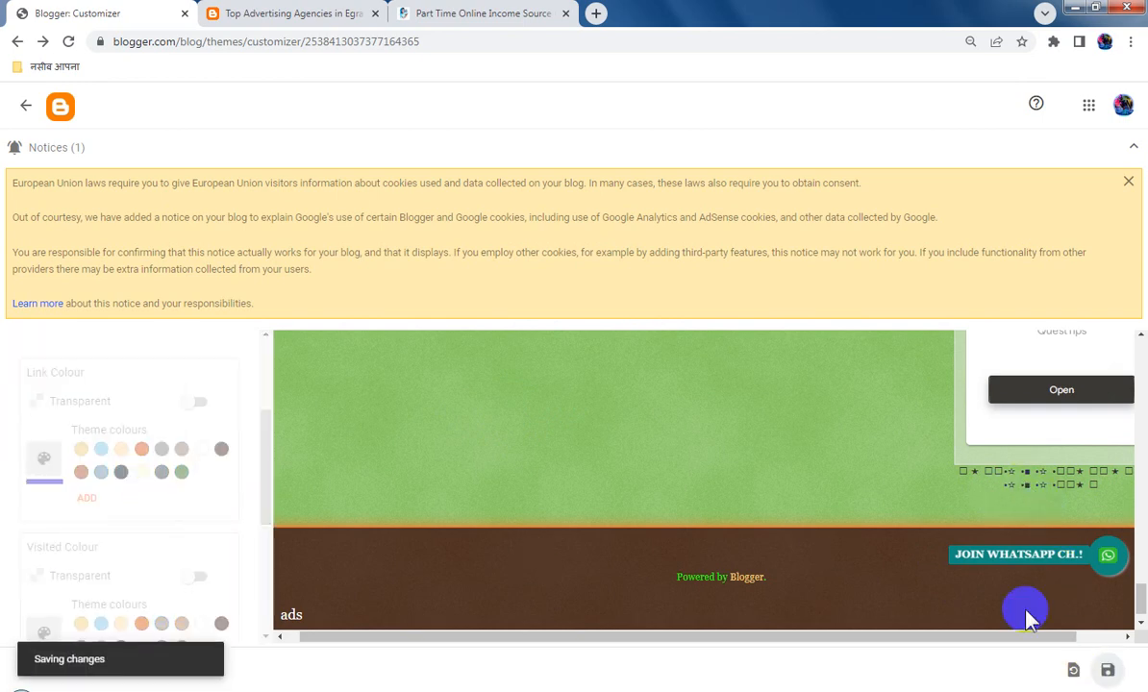
Step: Reload the live blog and check the footer link colour, then the header
click(304, 12)
click(69, 43)
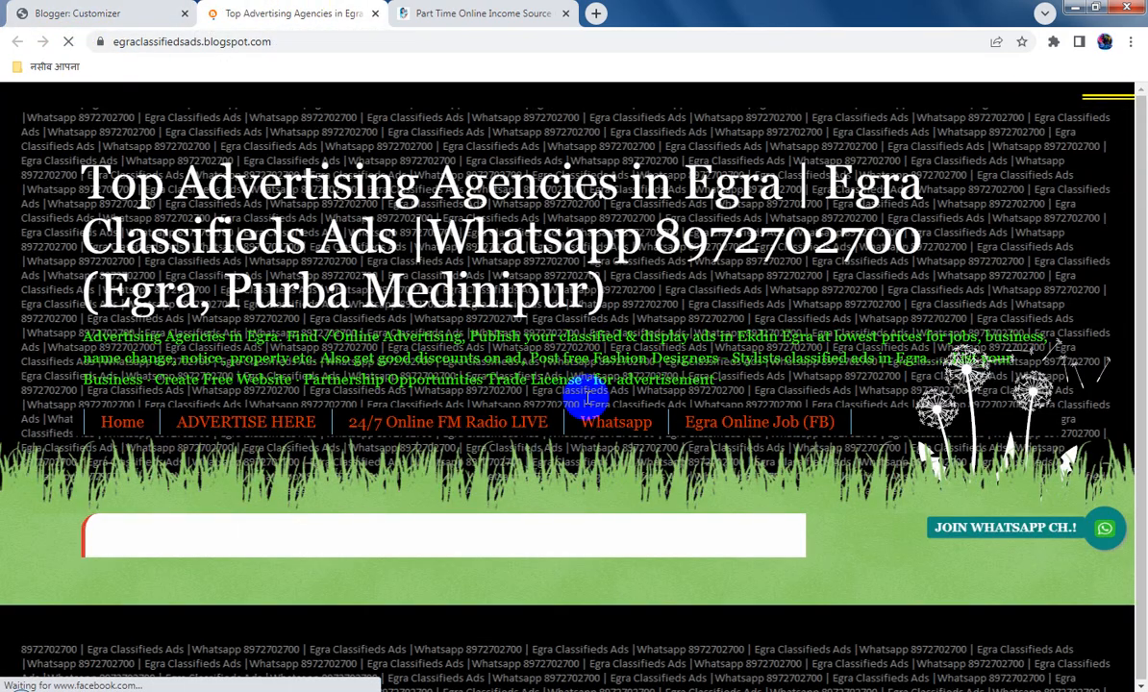
scroll(731, 490, down, 10)
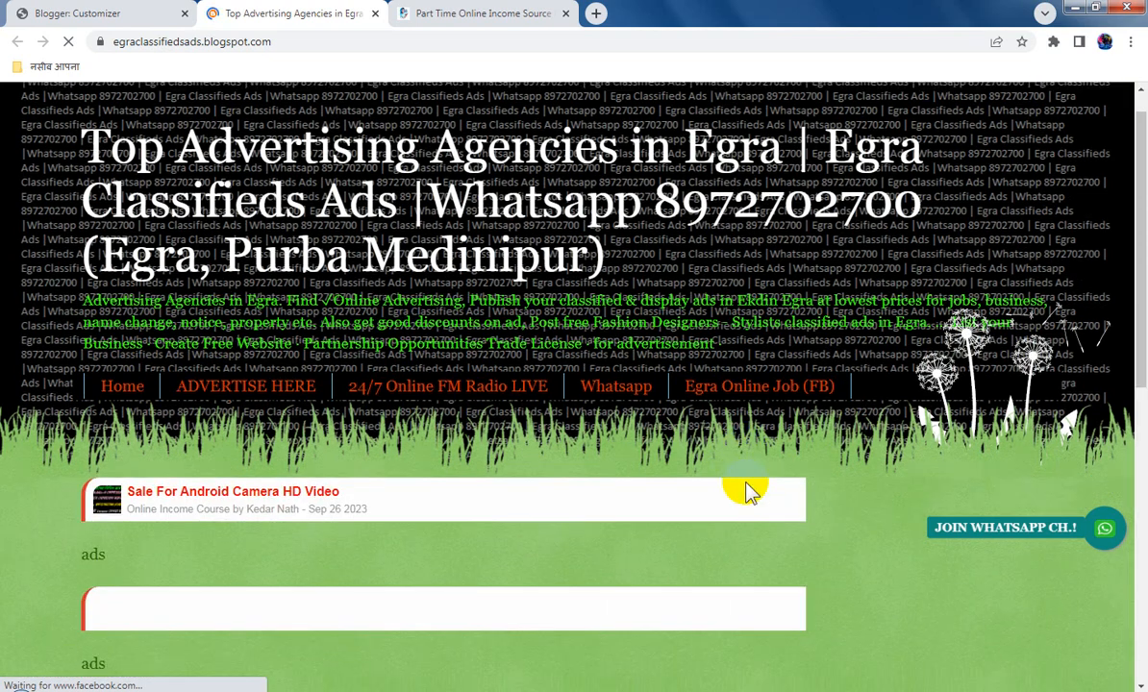
scroll(751, 491, down, 5)
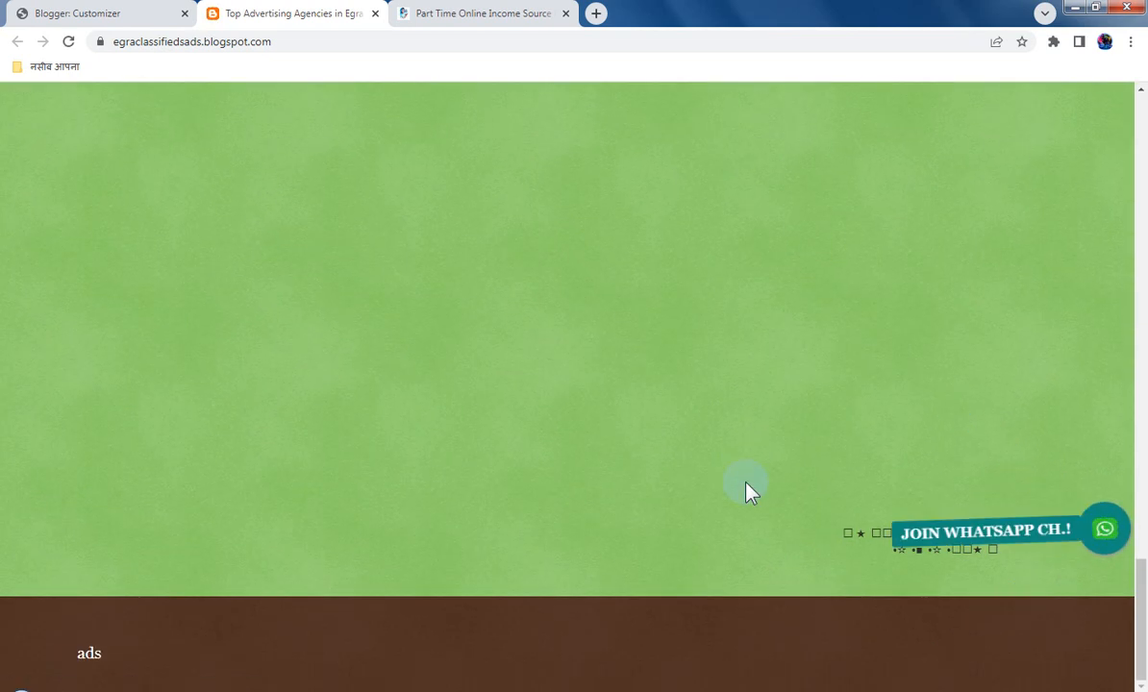
scroll(750, 493, up, 10)
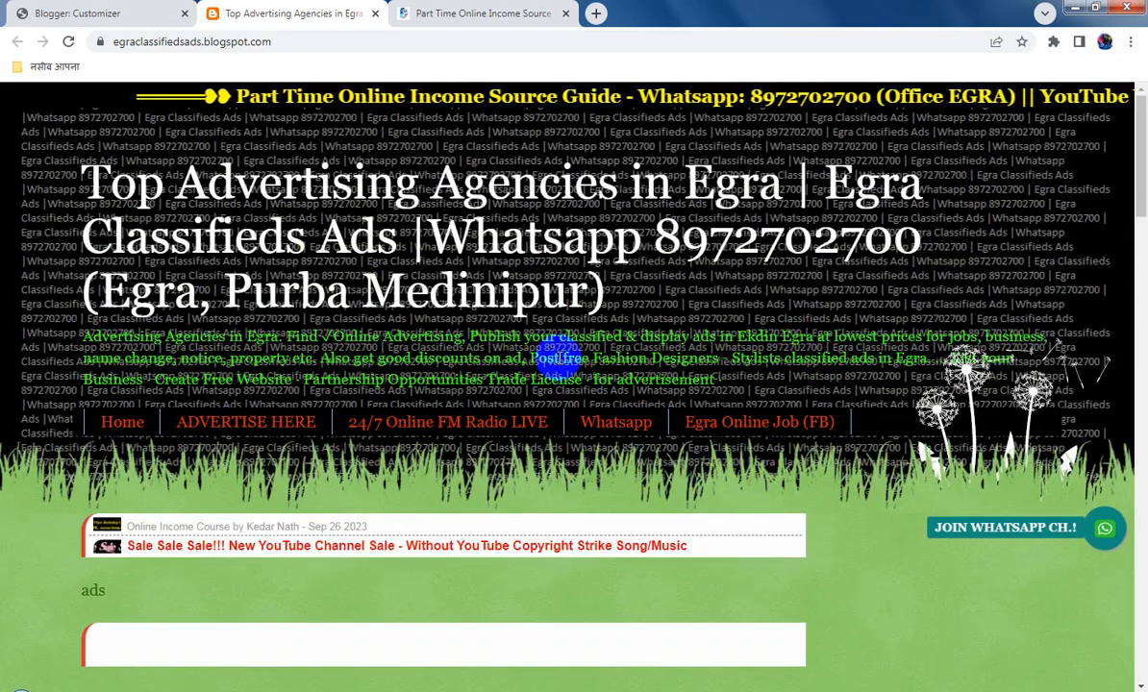
Step: Leave the theme designer and open the blog's settings
click(145, 15)
click(26, 106)
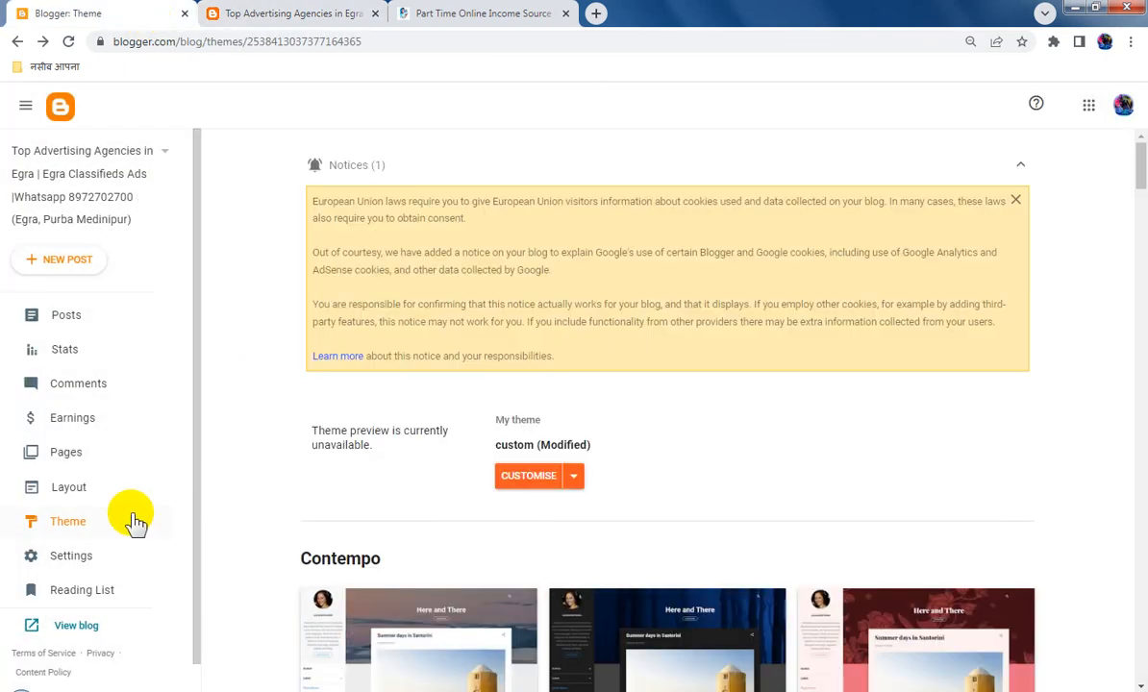
click(96, 556)
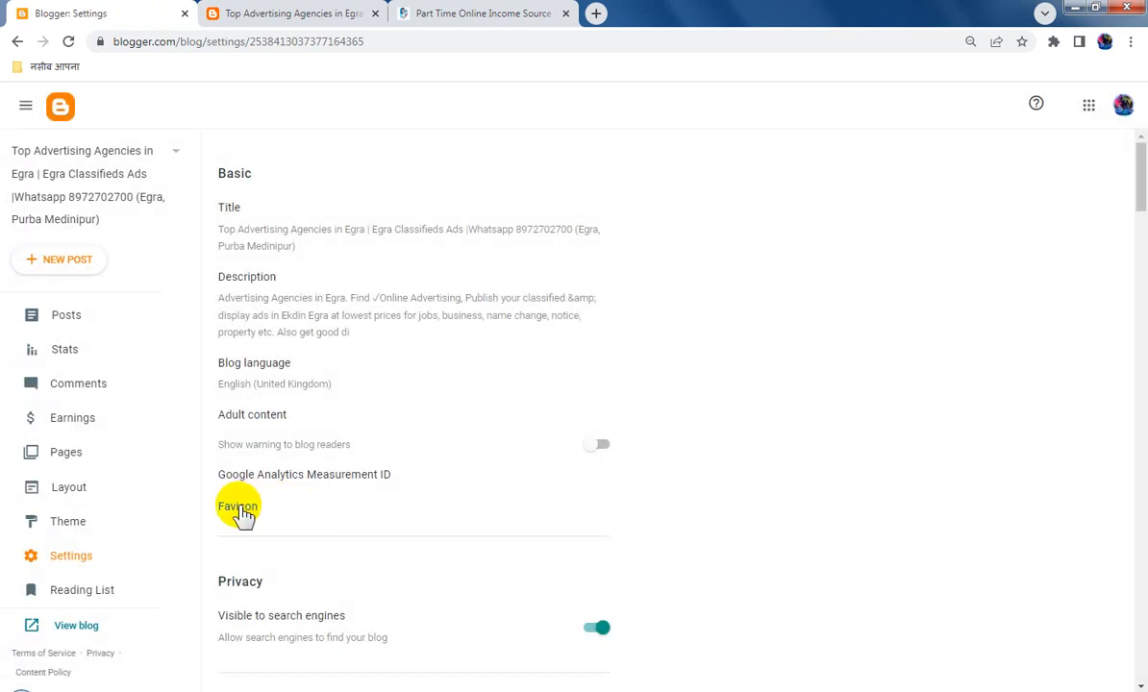
Step: Open the favicon configuration page from the blog's basic settings, leaving the description unchanged
click(249, 495)
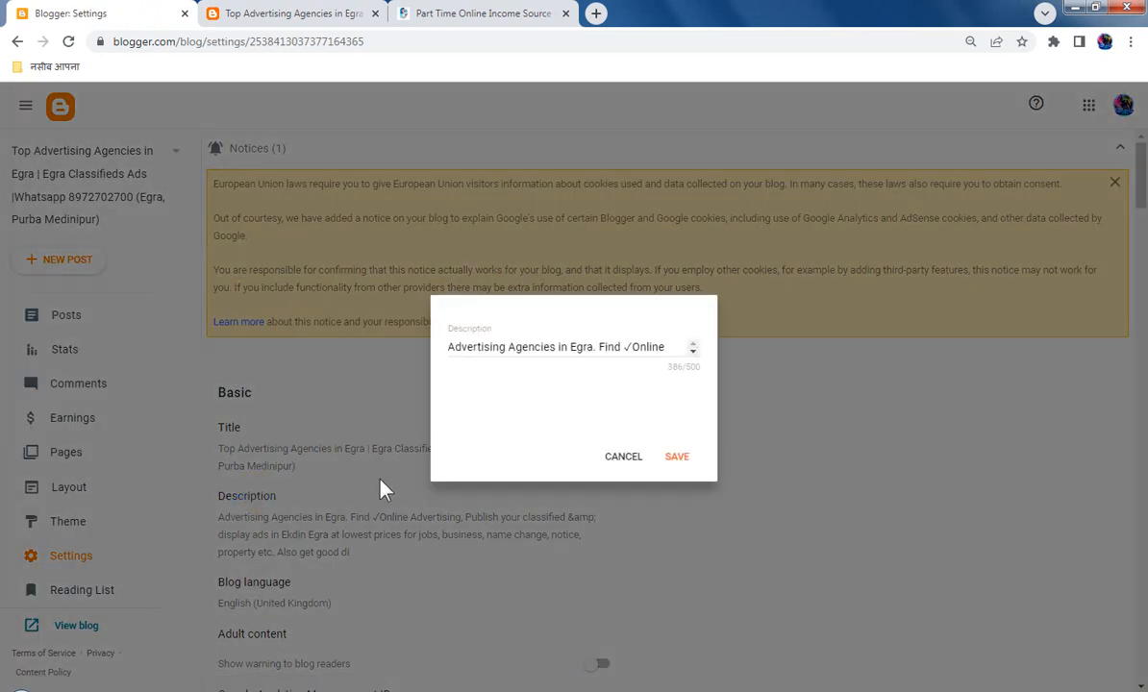
click(624, 475)
scroll(409, 539, down, 2)
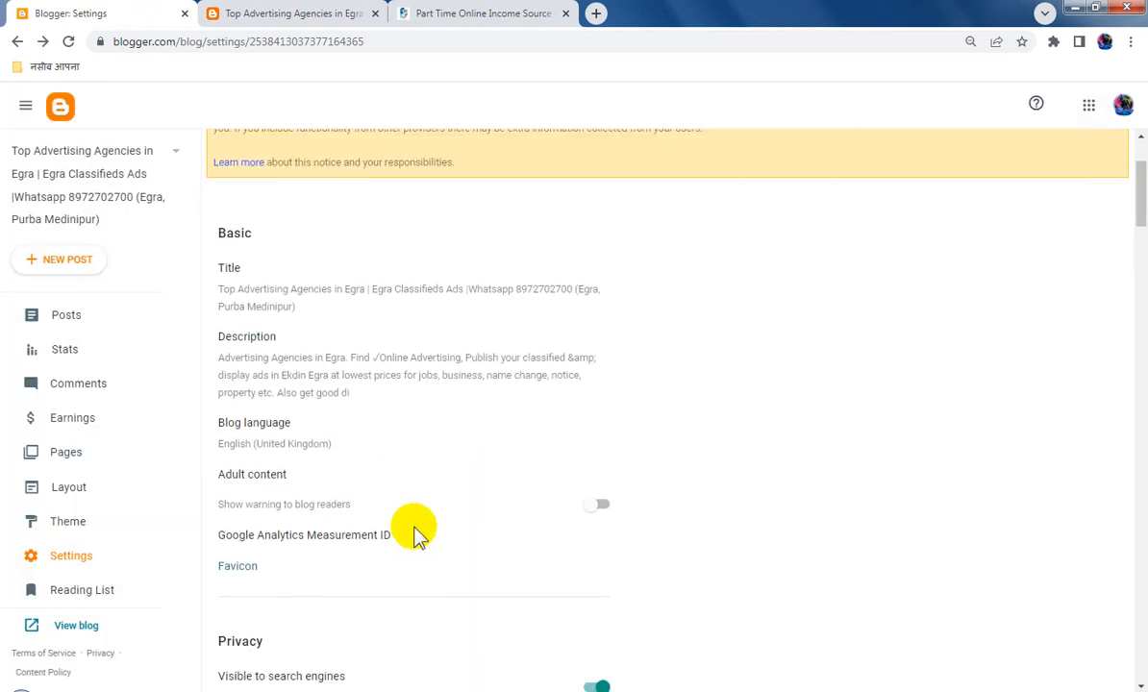
scroll(416, 537, down, 1)
click(251, 486)
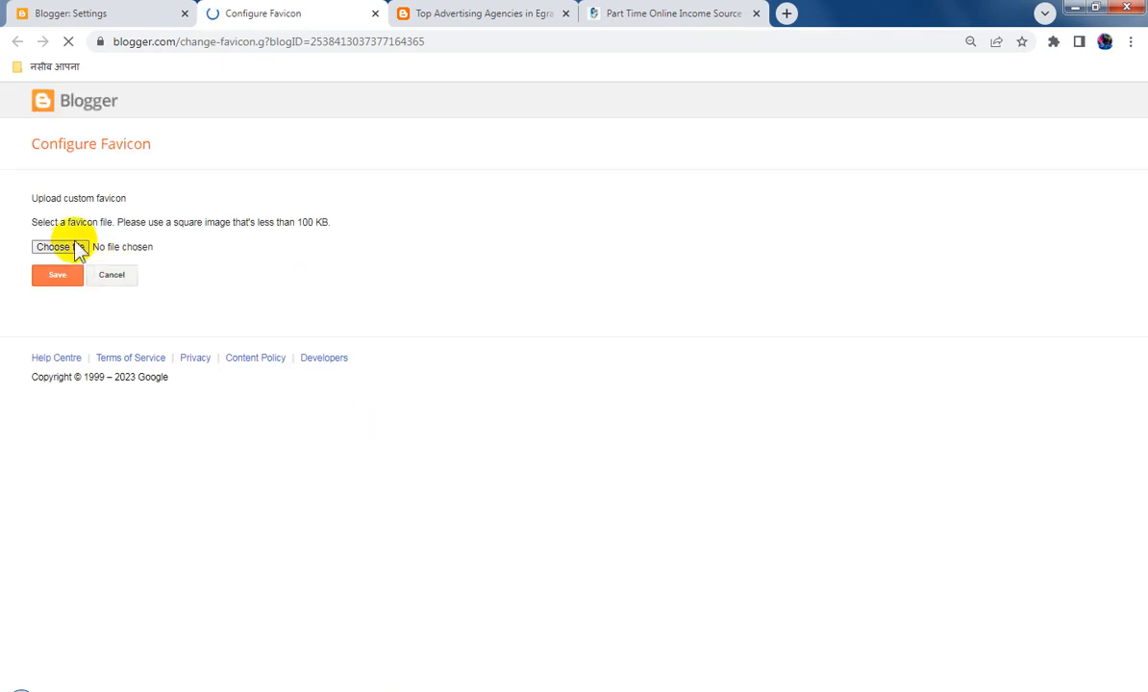
Step: Upload the image "egra classifieds ads (8).png" as the blog's custom favicon and save it
click(77, 247)
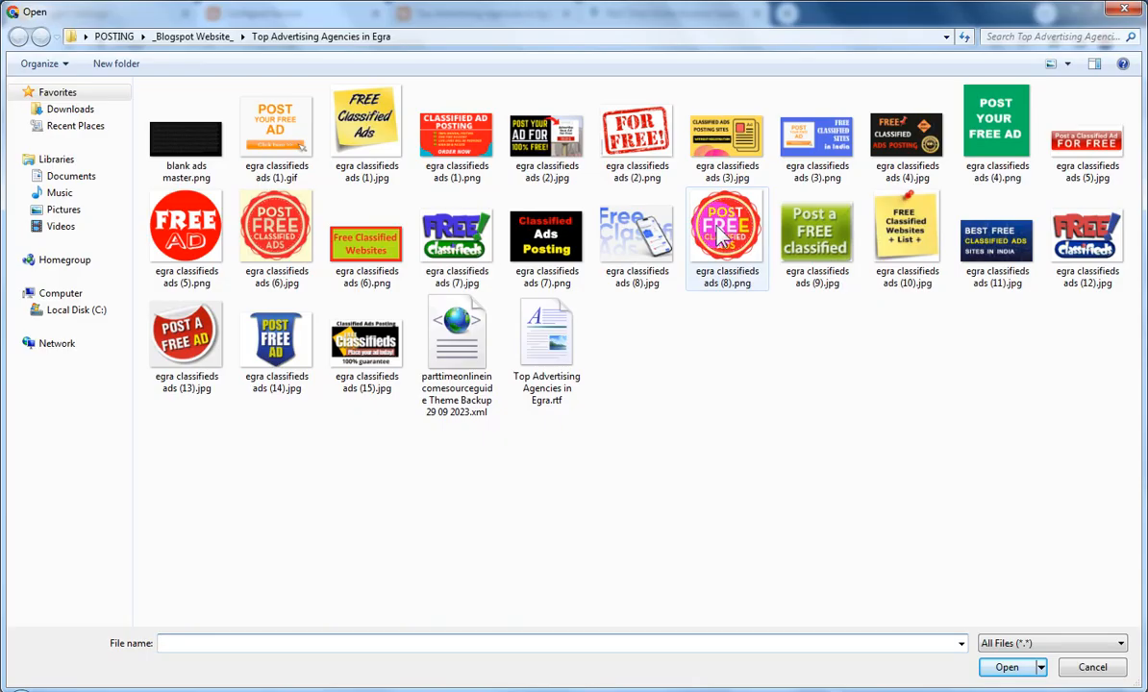
double_click(720, 226)
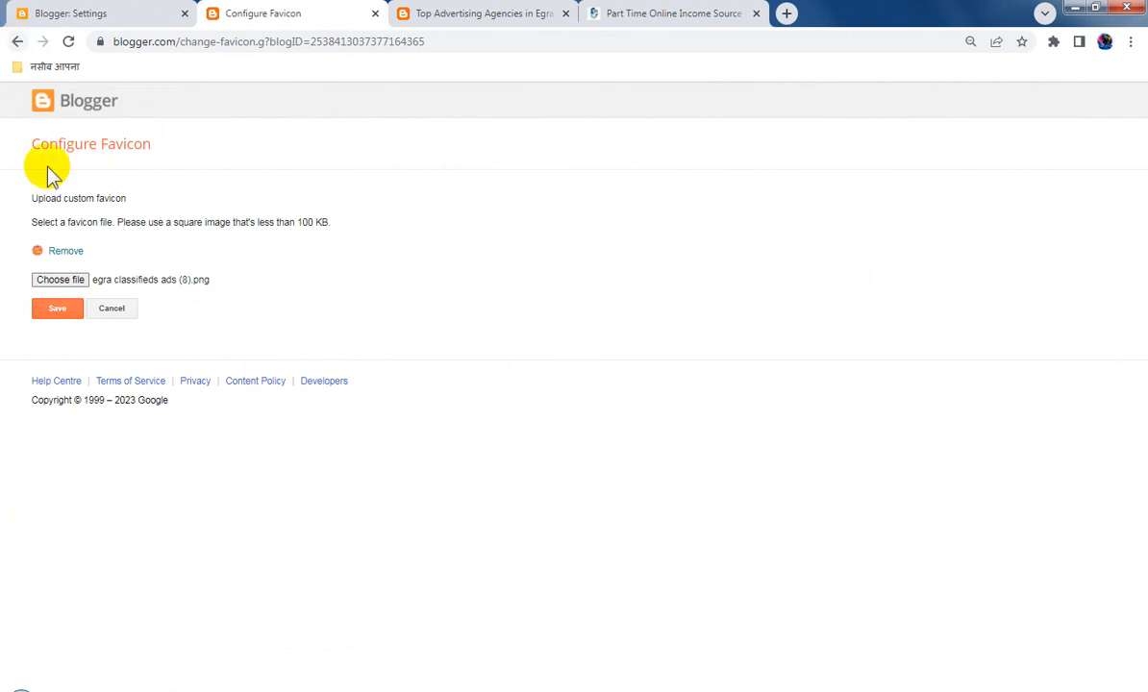
click(56, 309)
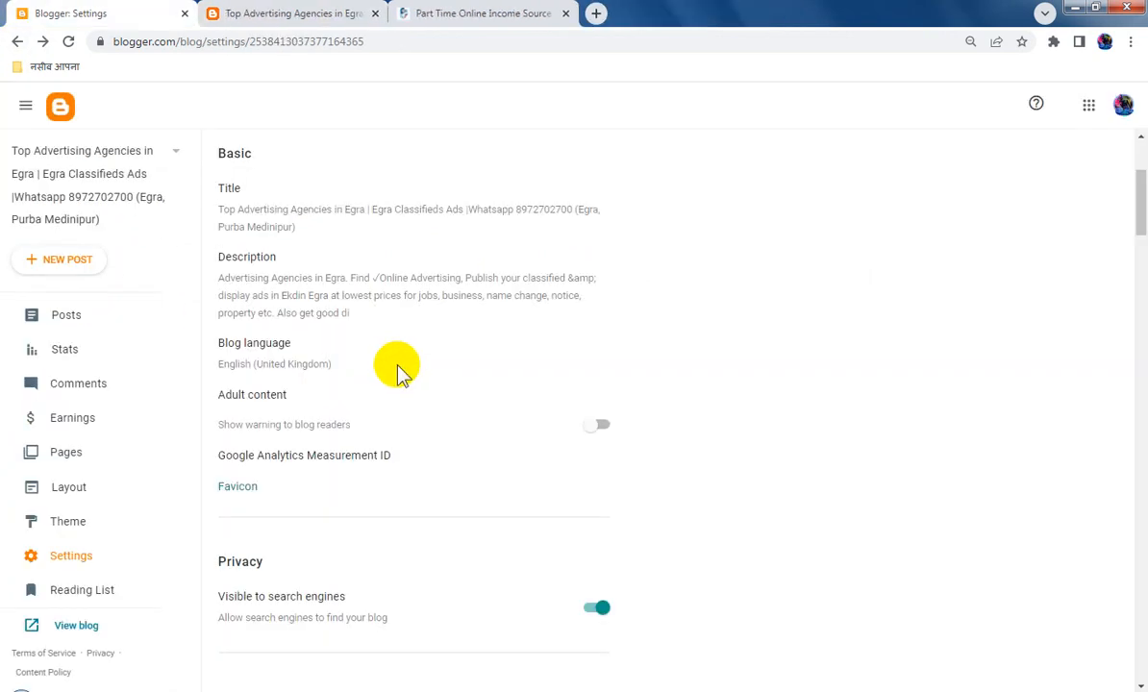
Step: Reload the live blog and check its favicon, header and page content down to the posts area
click(243, 13)
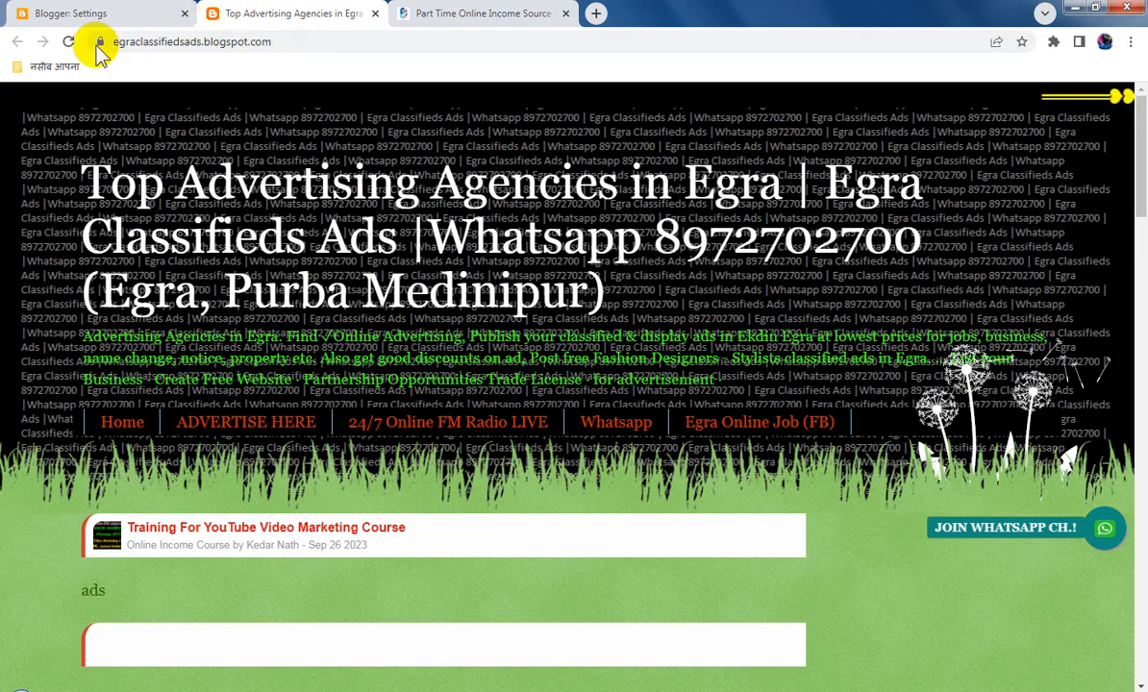
click(69, 42)
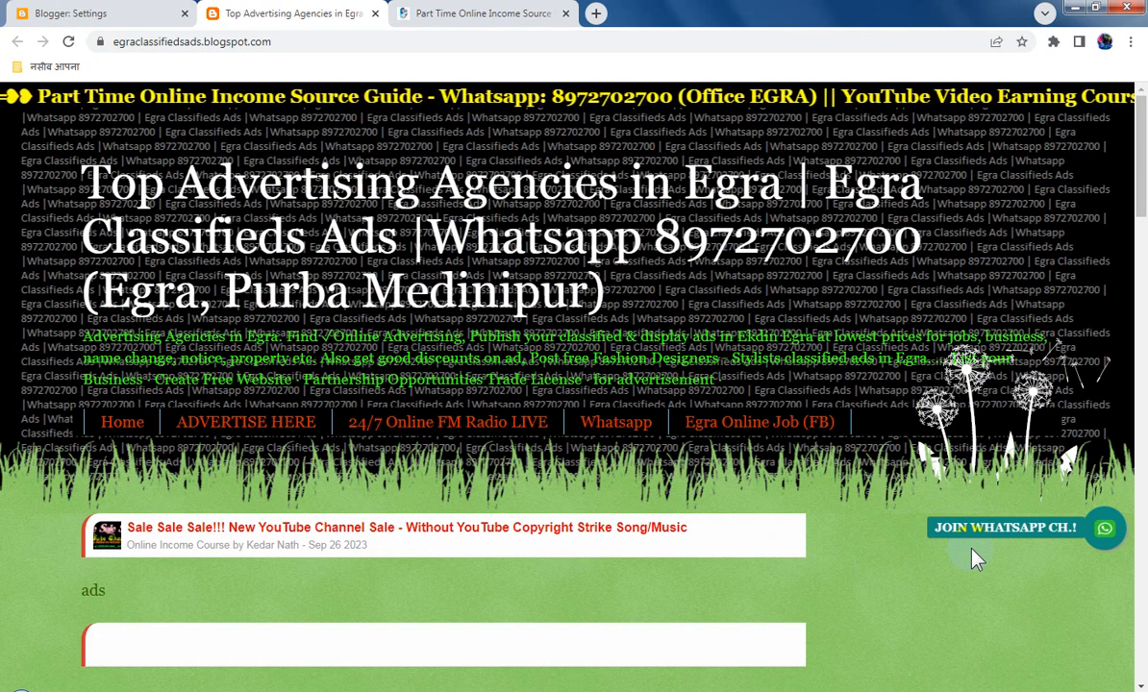
scroll(673, 296, down, 3)
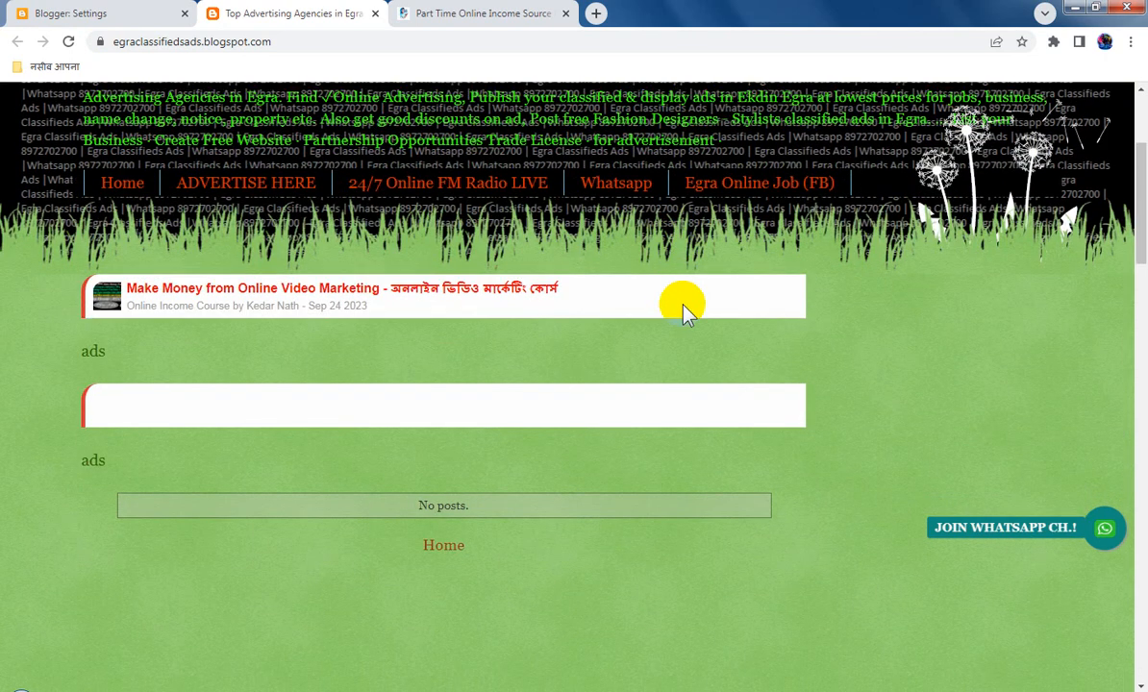
scroll(685, 309, down, 3)
scroll(685, 310, up, 6)
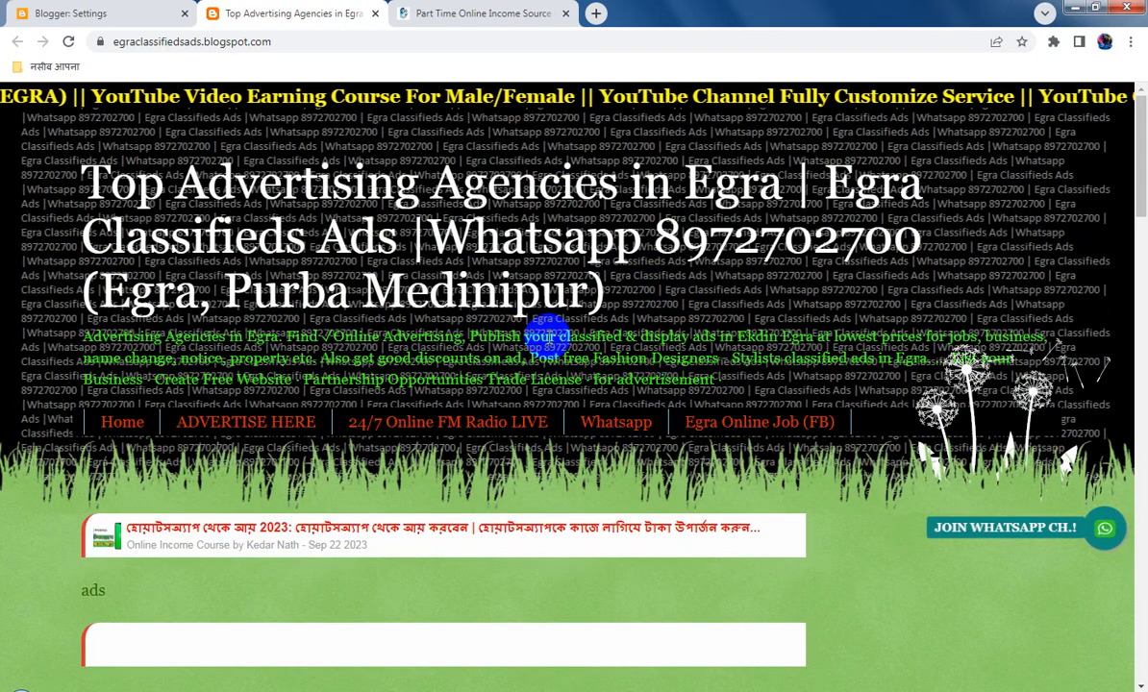
Step: Return to the blog's Blogger dashboard and open its posts list
click(96, 13)
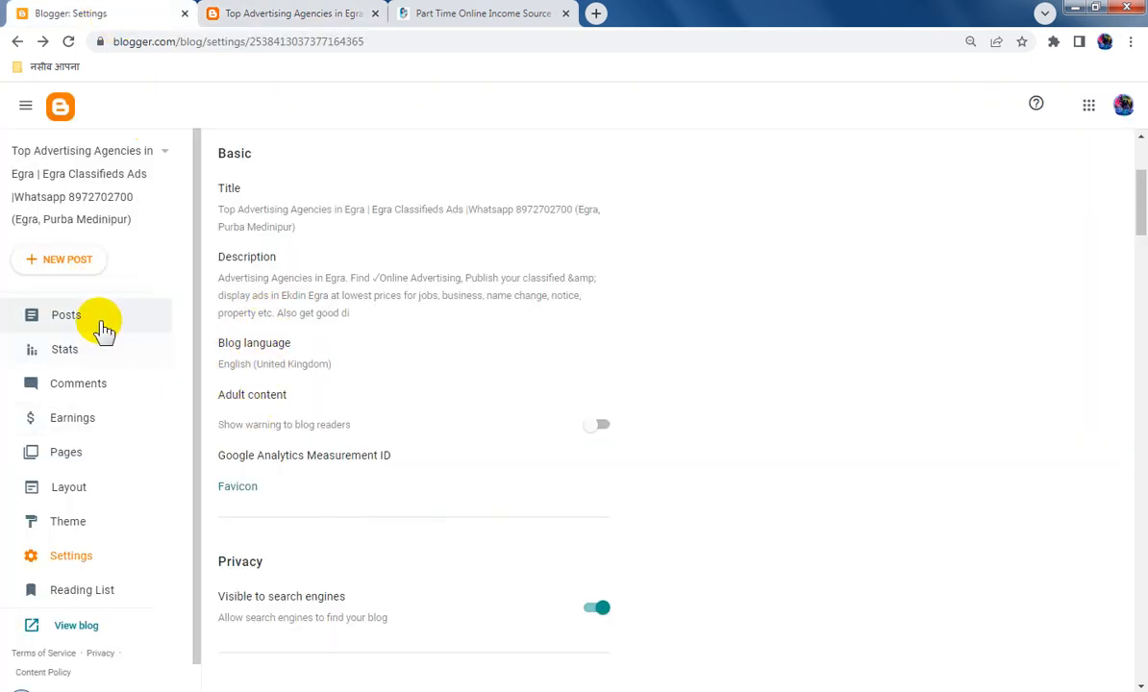
click(102, 330)
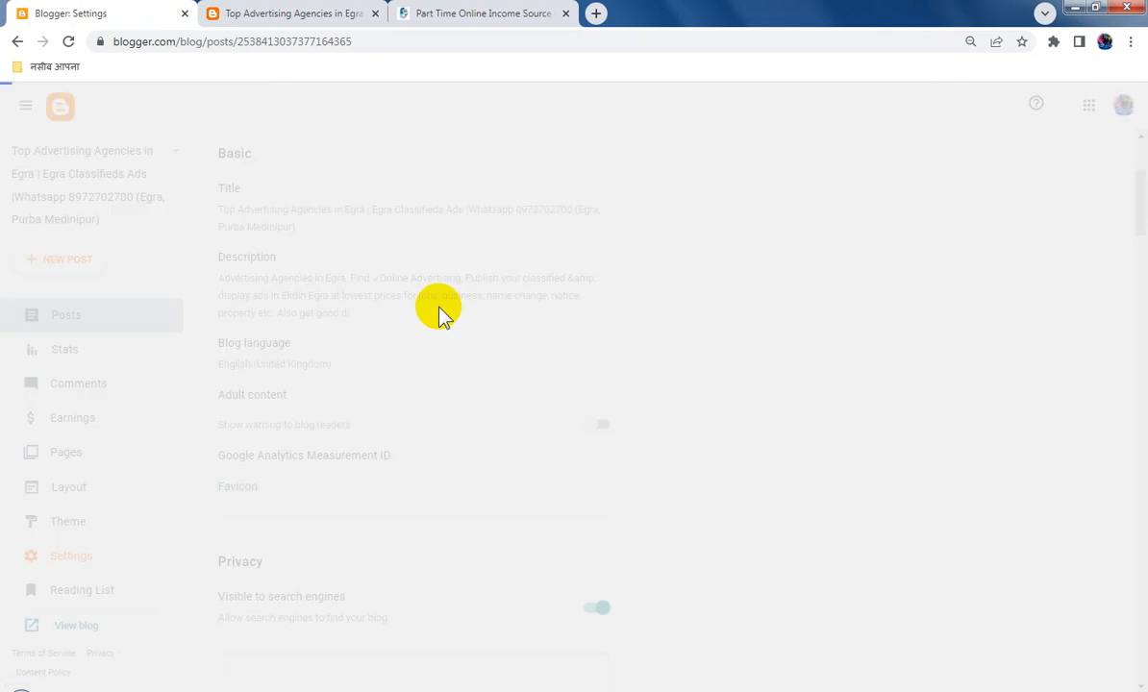